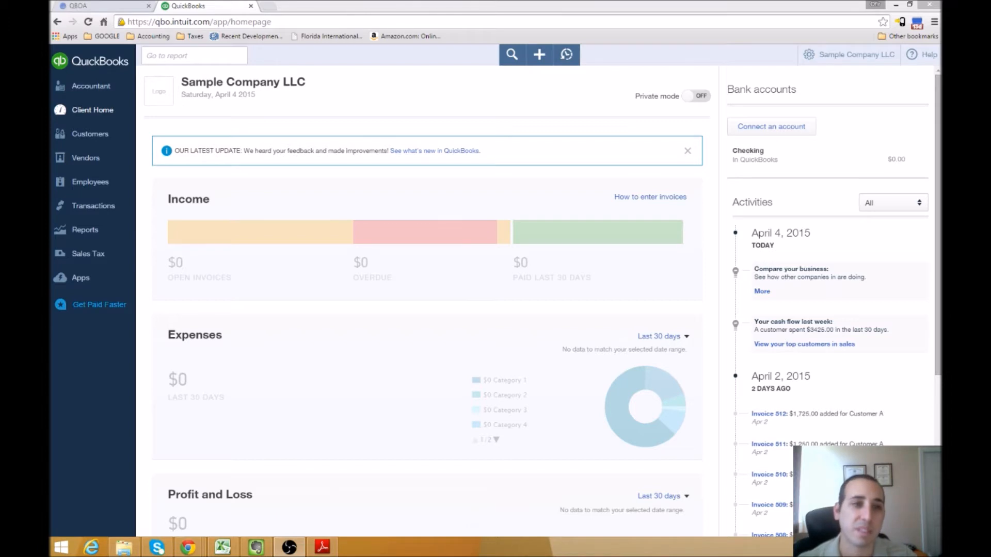
Step: Start a new account in the Chart of Accounts with category type Other Current Assets and detail type Inventory
left_click(840, 56)
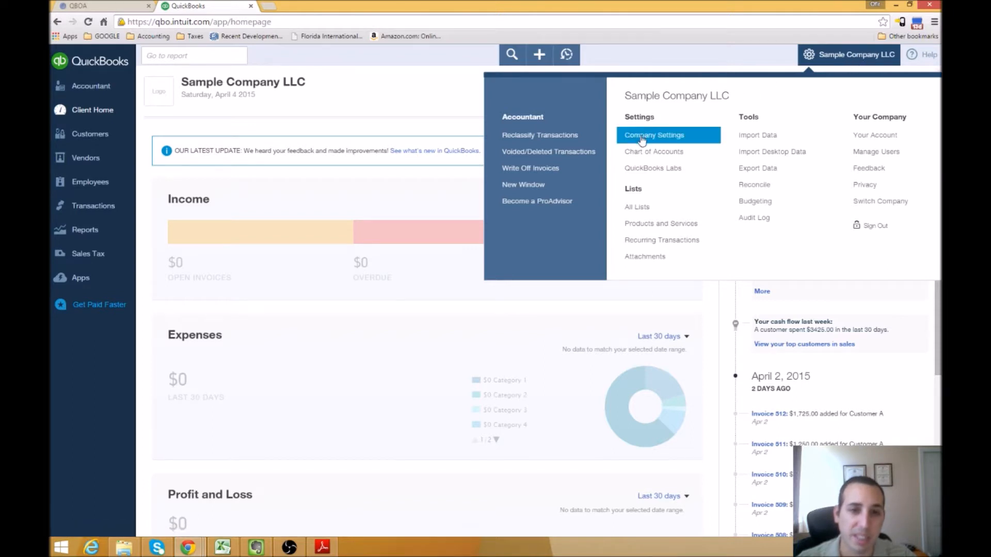
left_click(640, 153)
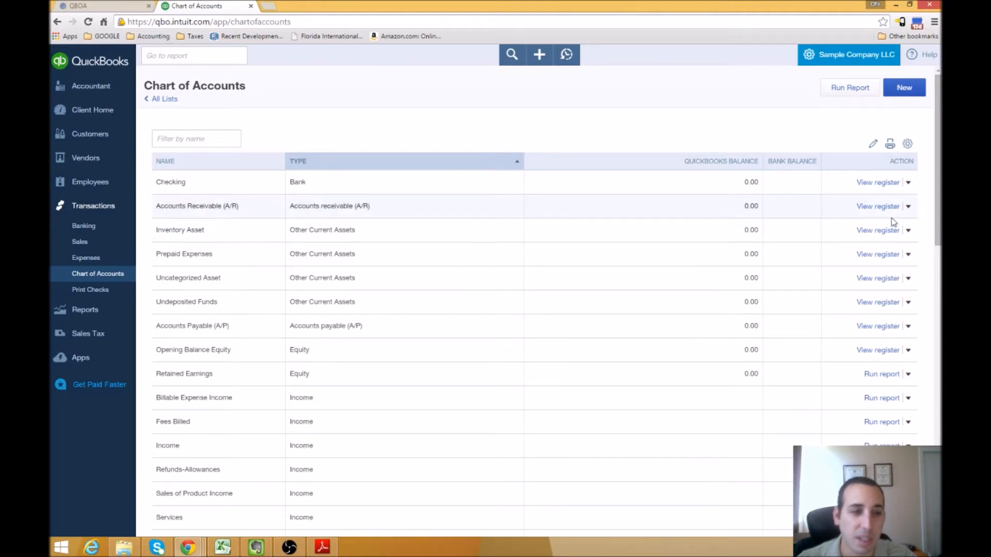
left_click(901, 89)
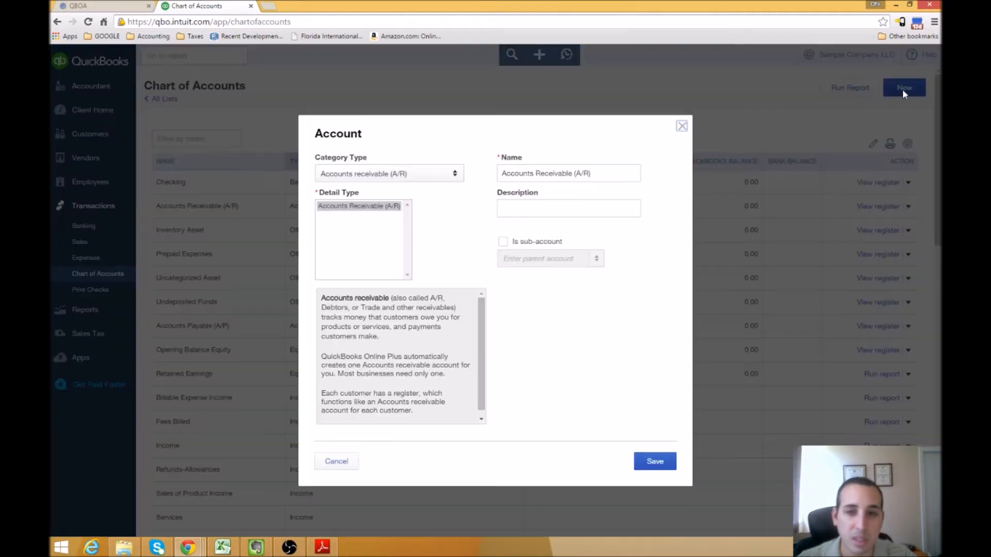
left_click(429, 178)
left_click(388, 212)
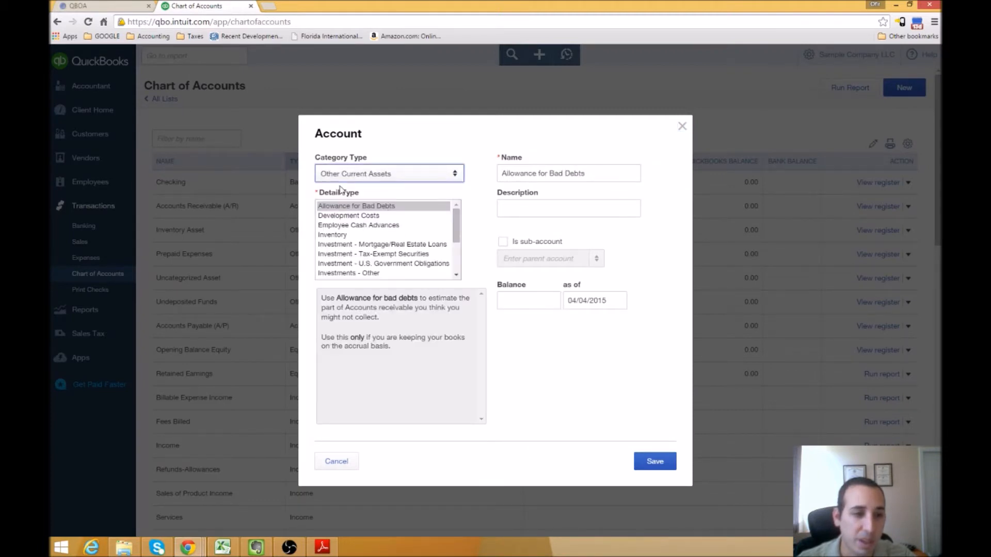
left_click(360, 237)
Step: Name the new account Purchased Inventory and save it
double_click(504, 175)
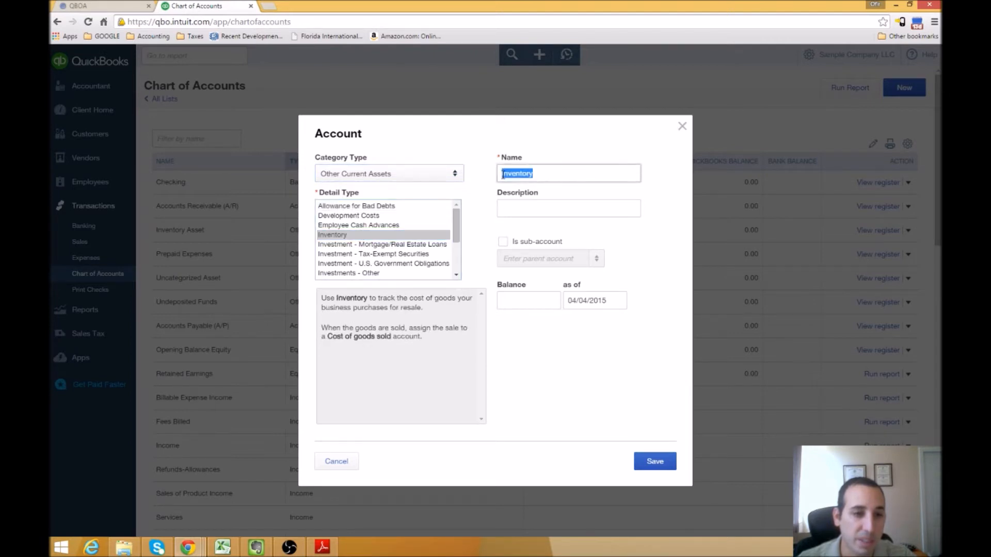
left_click(541, 180)
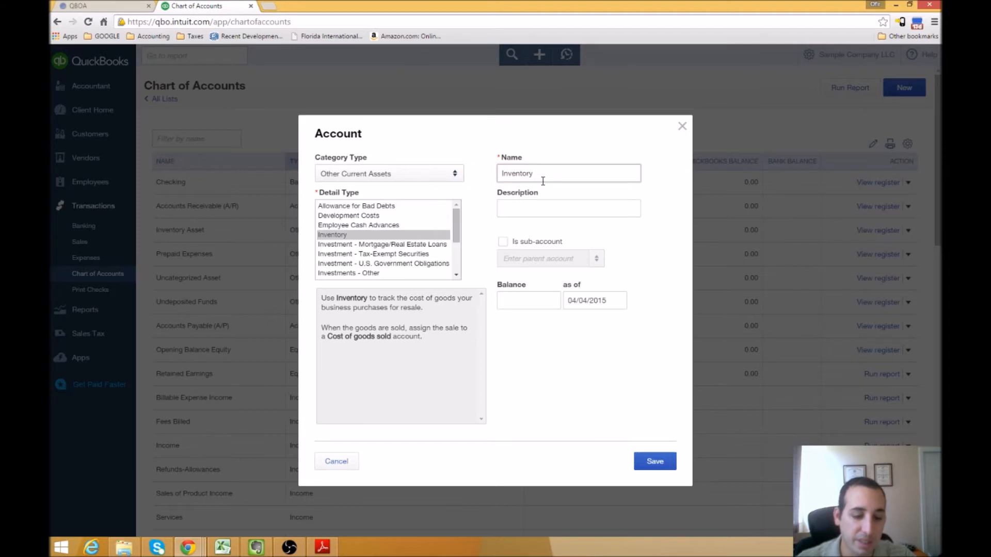
type("Purchas")
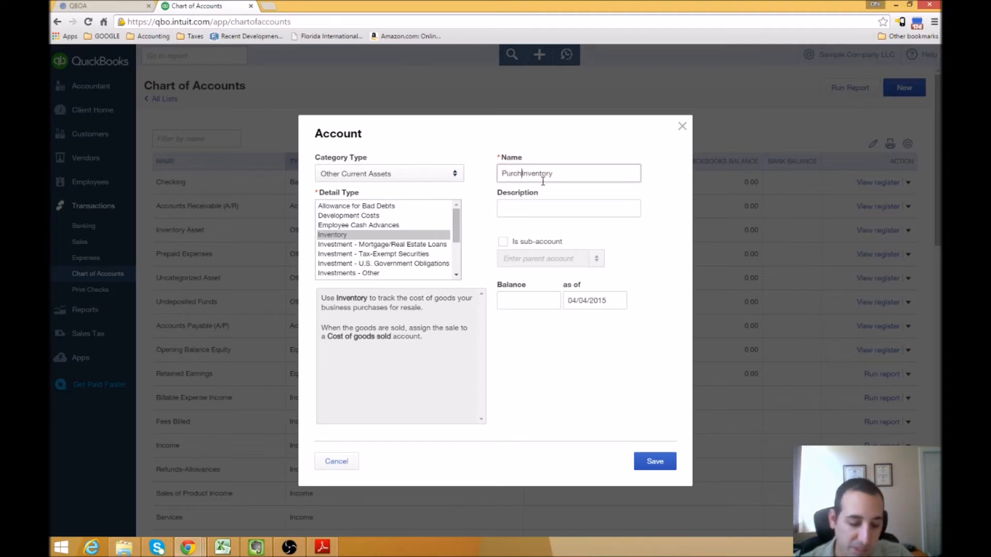
type("ed")
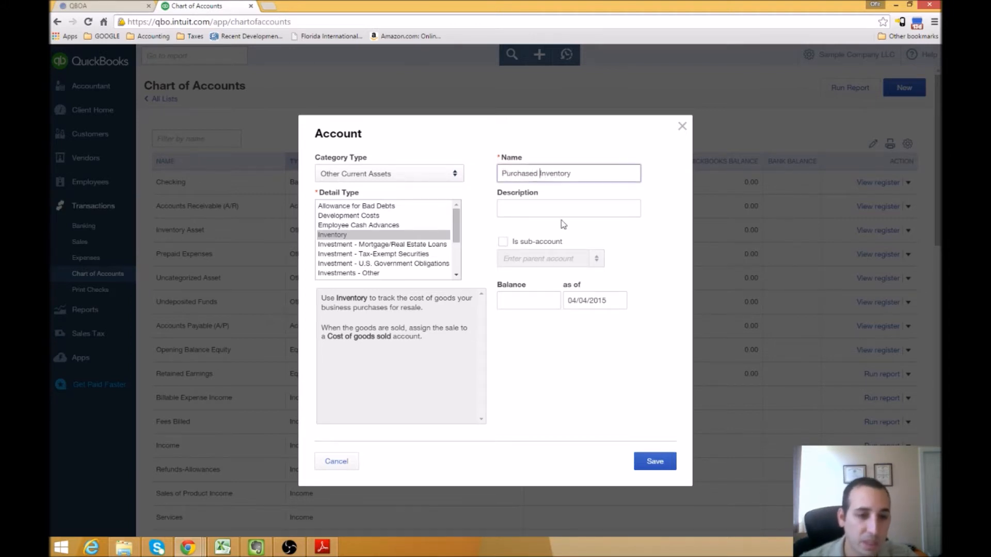
left_click(654, 461)
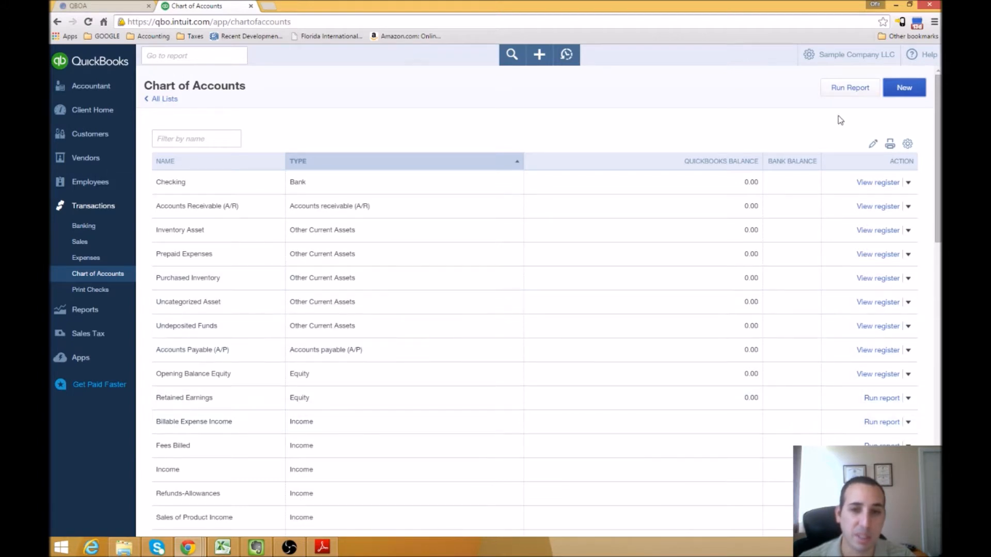
Step: Start a new item in the Products and Services list and name it Widgets
left_click(856, 64)
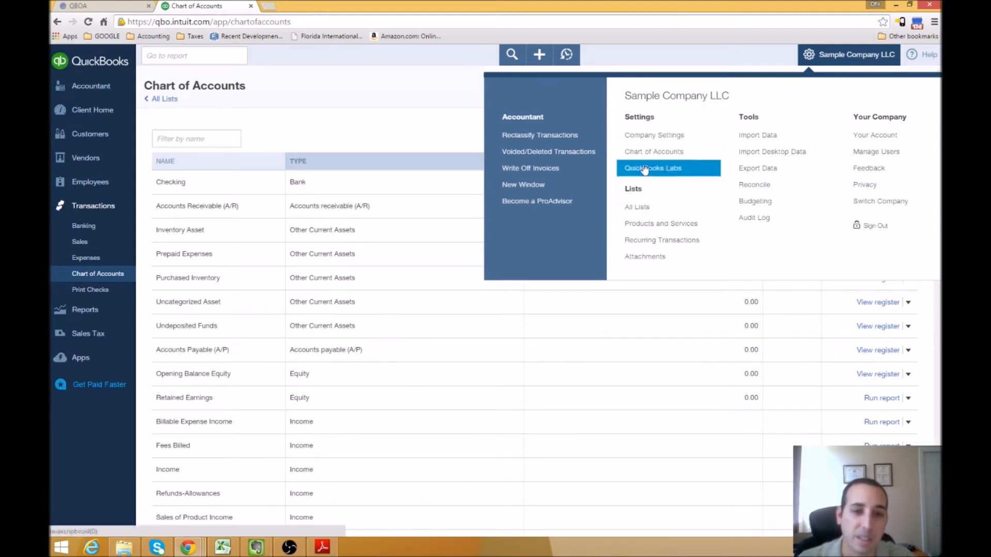
left_click(642, 223)
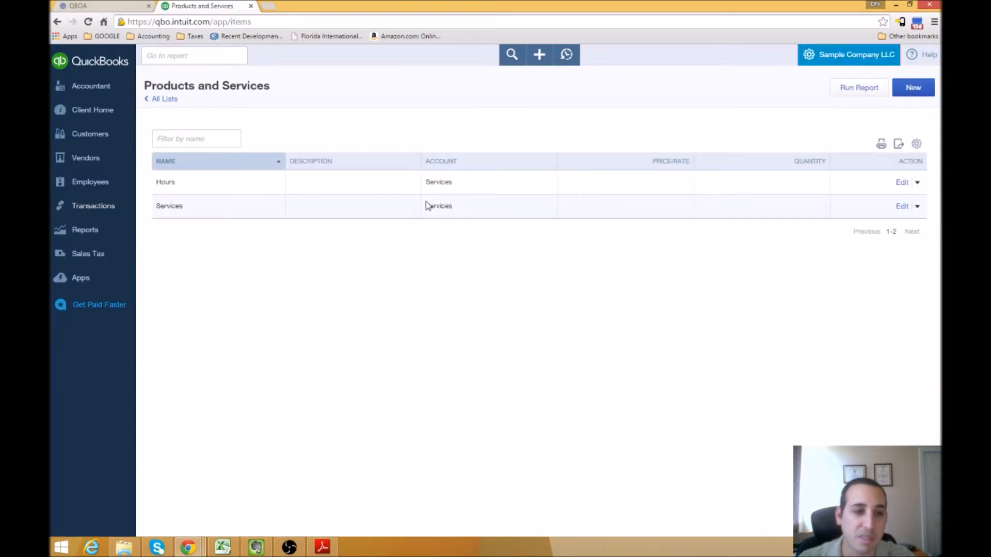
left_click(912, 97)
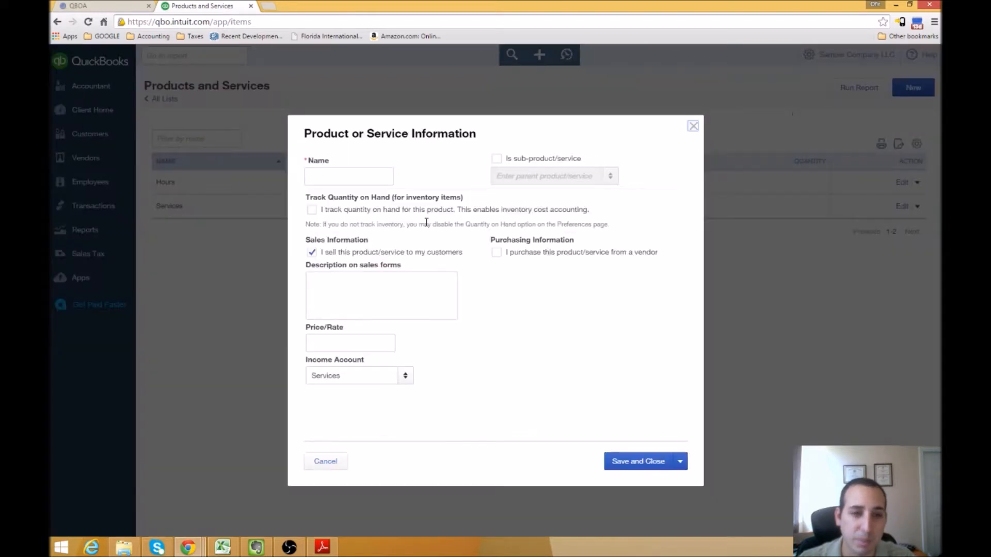
left_click(365, 180)
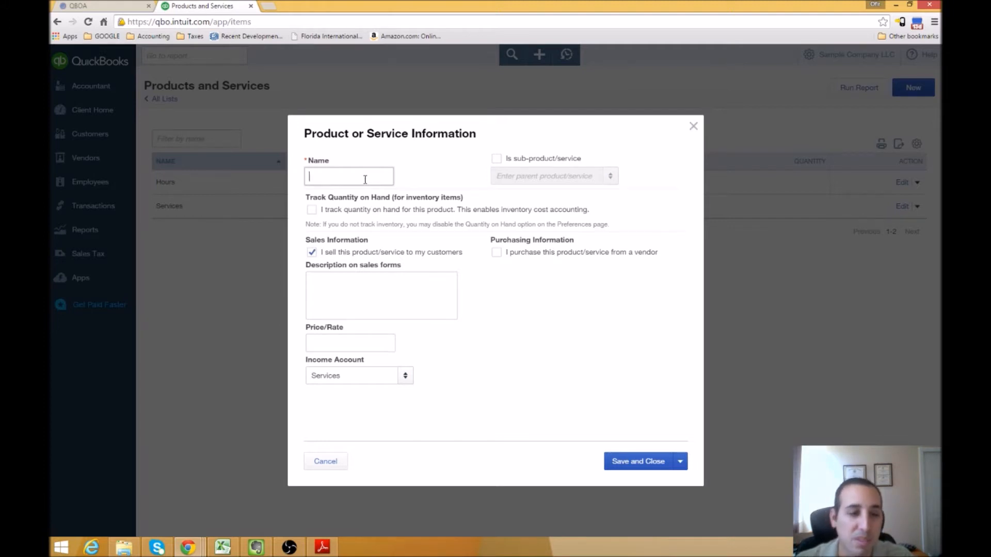
type("W")
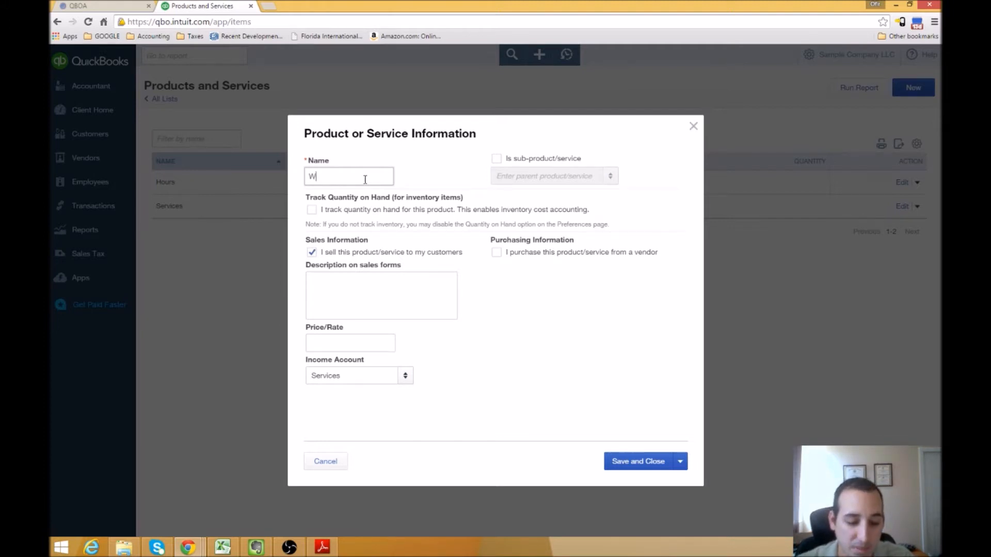
type("idgets")
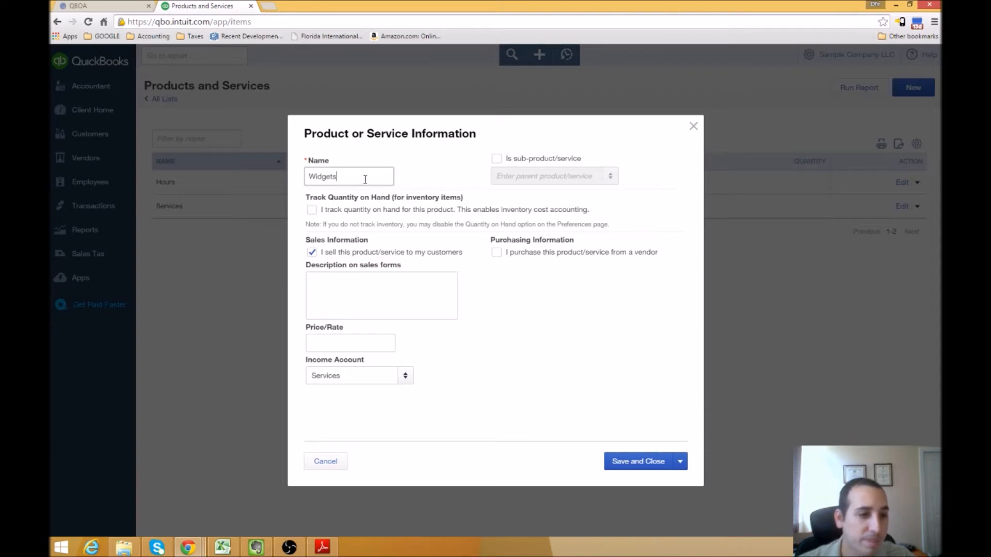
Step: Reuse the item name Widgets as the description on sales forms and set the price/rate to 50
double_click(311, 178)
key("ctrl+c")
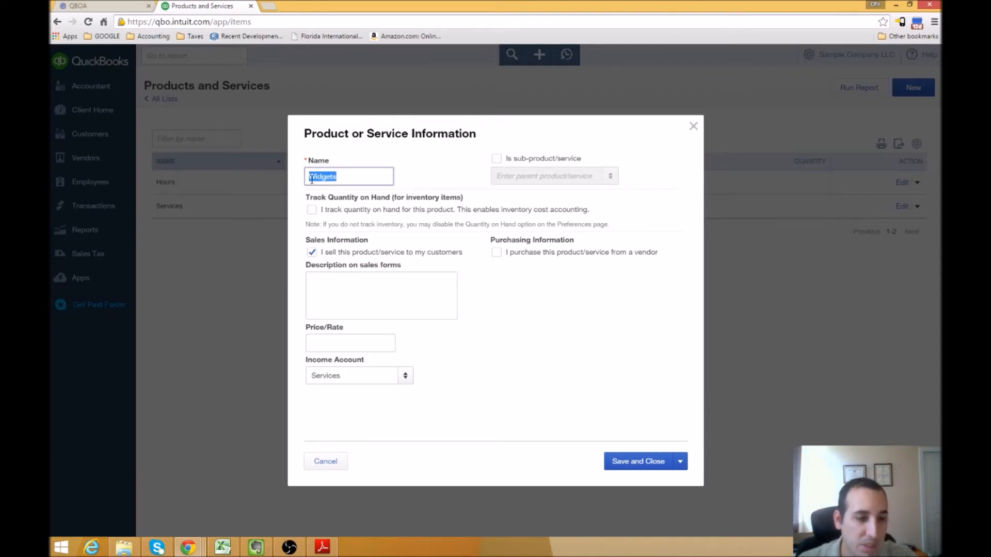
left_click(356, 289)
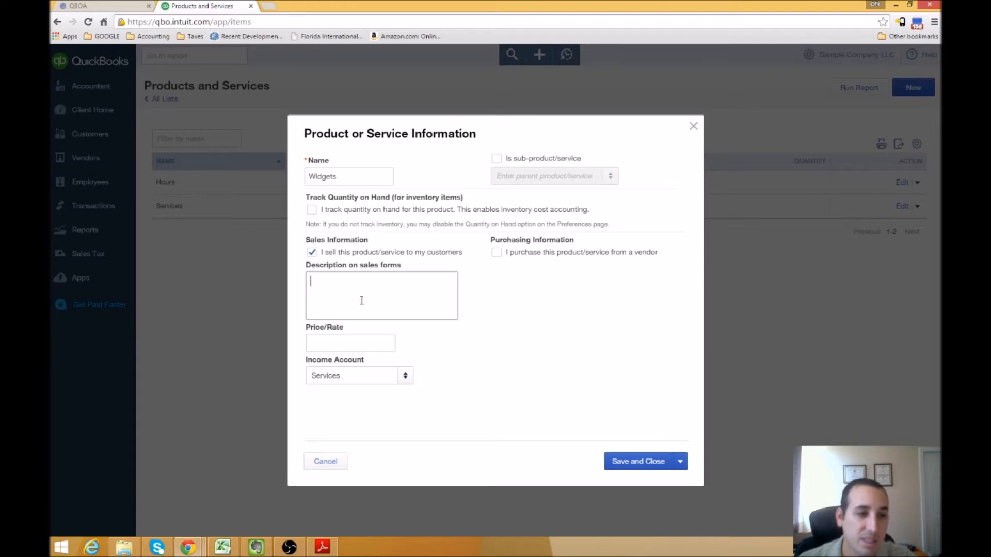
type("Widgets")
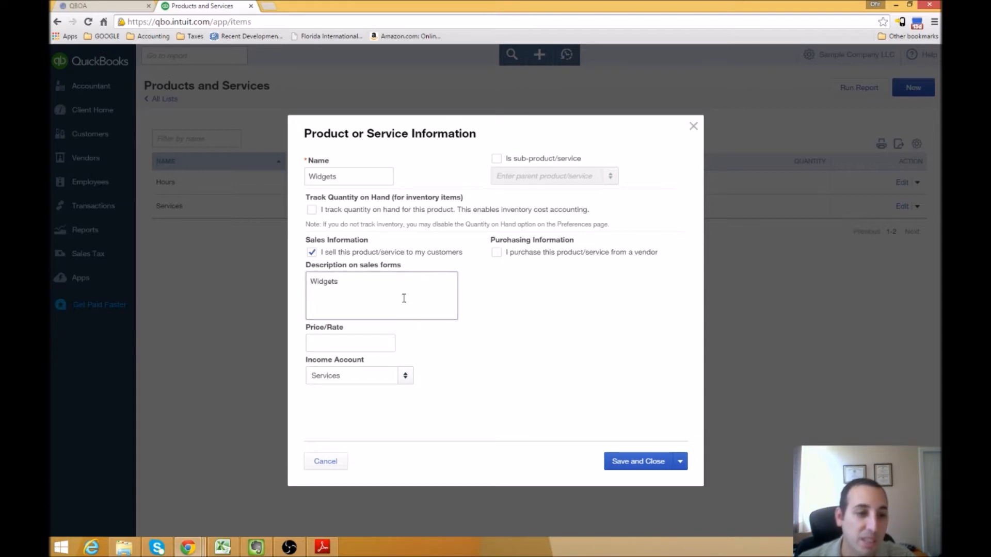
left_click(391, 343)
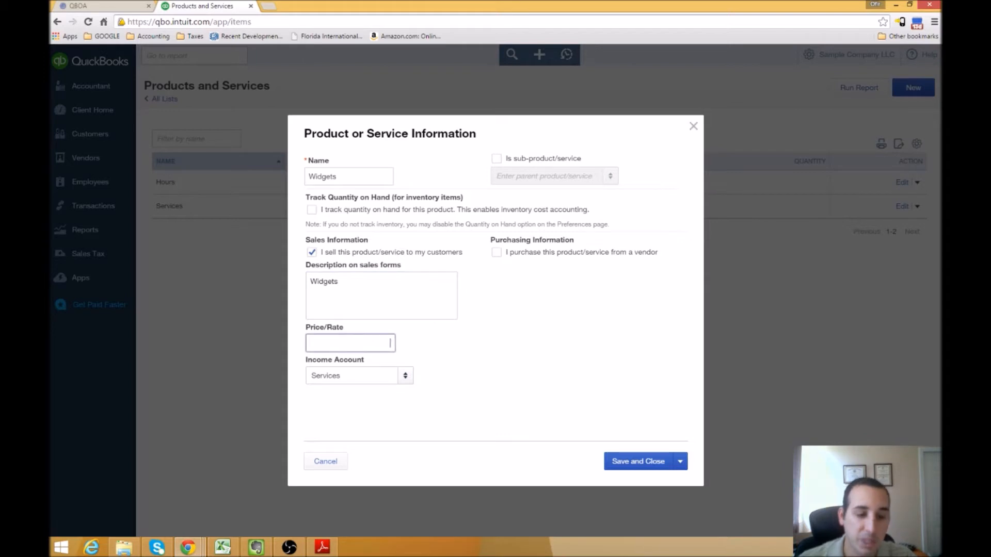
type("500")
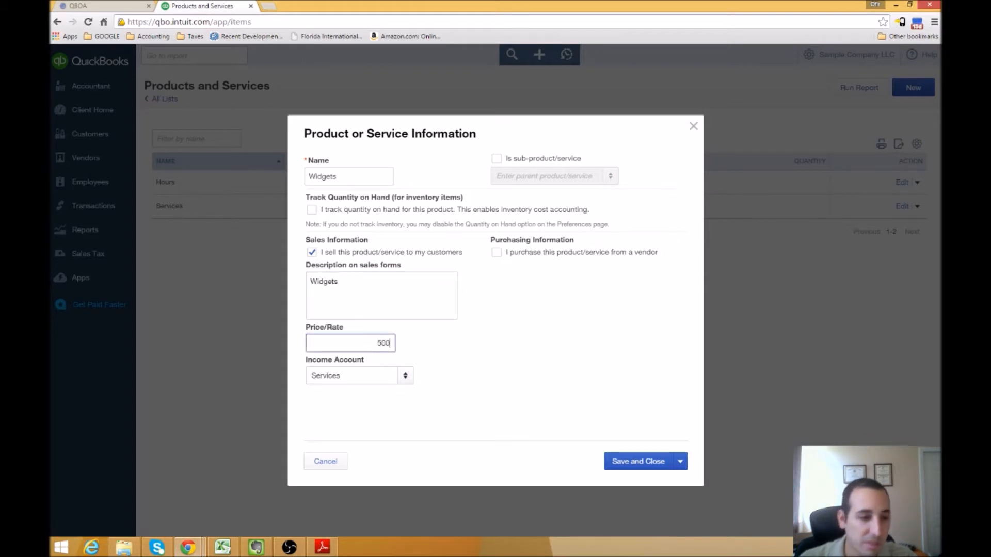
key("BackSpace")
key("Tab")
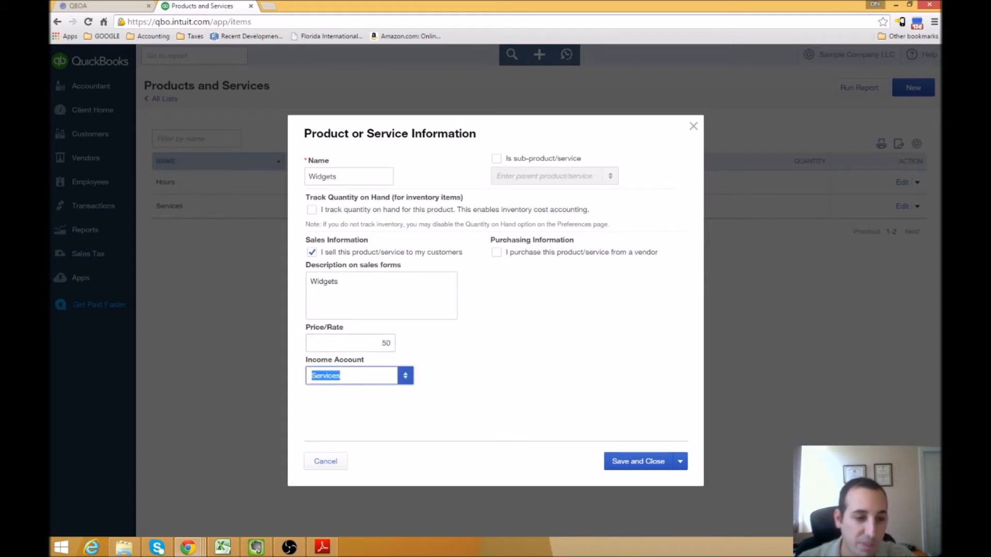
Step: Set the Widgets item's income account to Sales of Product Income
left_click(410, 376)
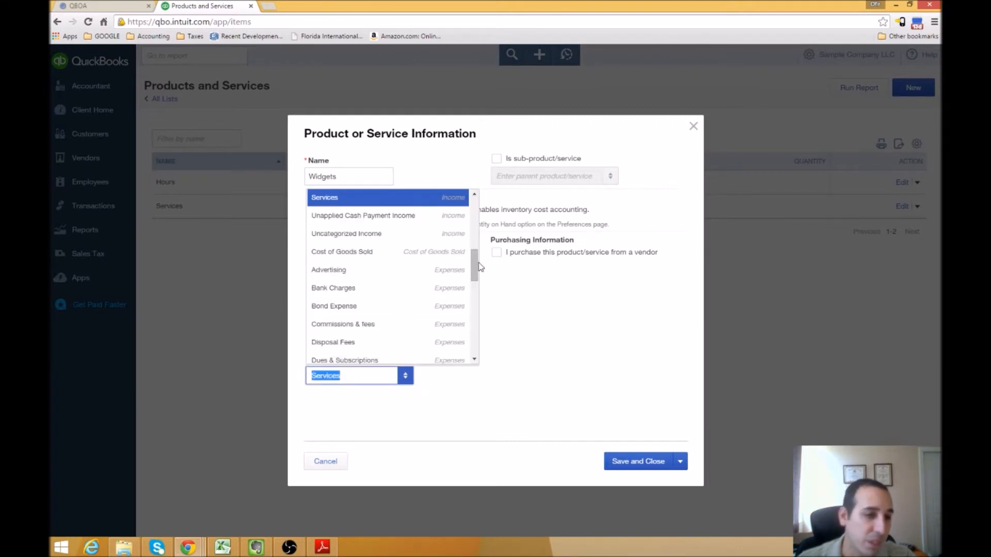
left_click_drag(472, 263, 475, 251)
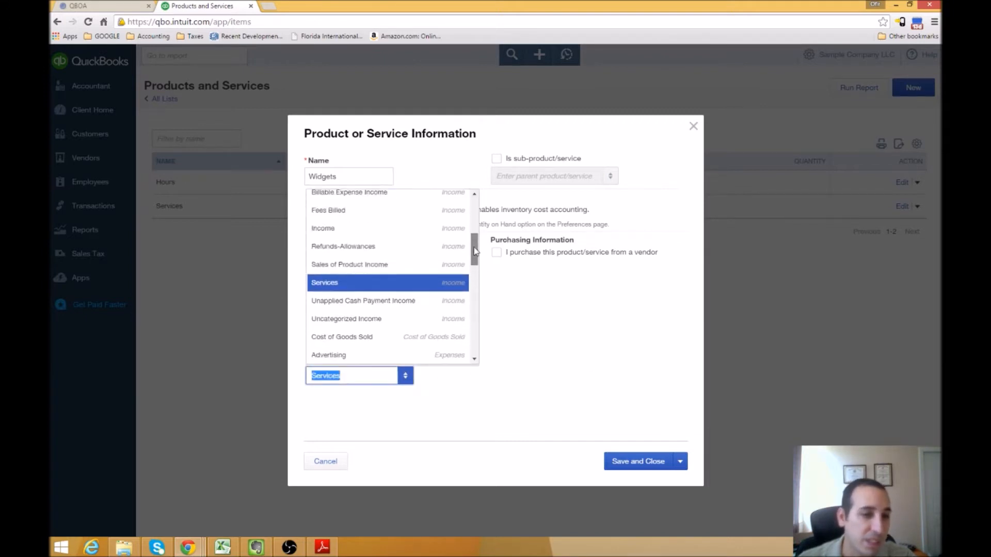
left_click(398, 265)
left_click(518, 366)
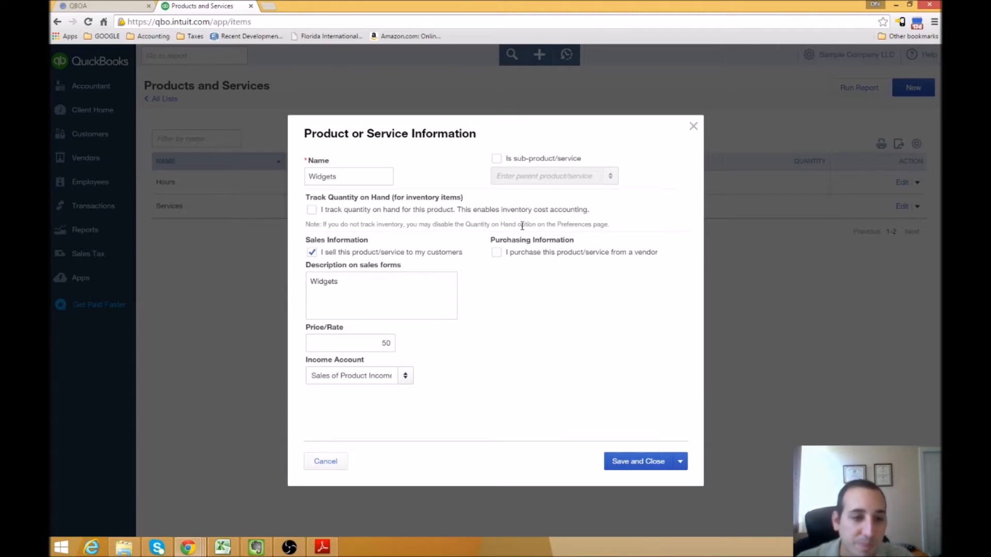
Step: Mark the item as purchased from a vendor, with purchase description Widgets and a cost of 15
left_click(498, 253)
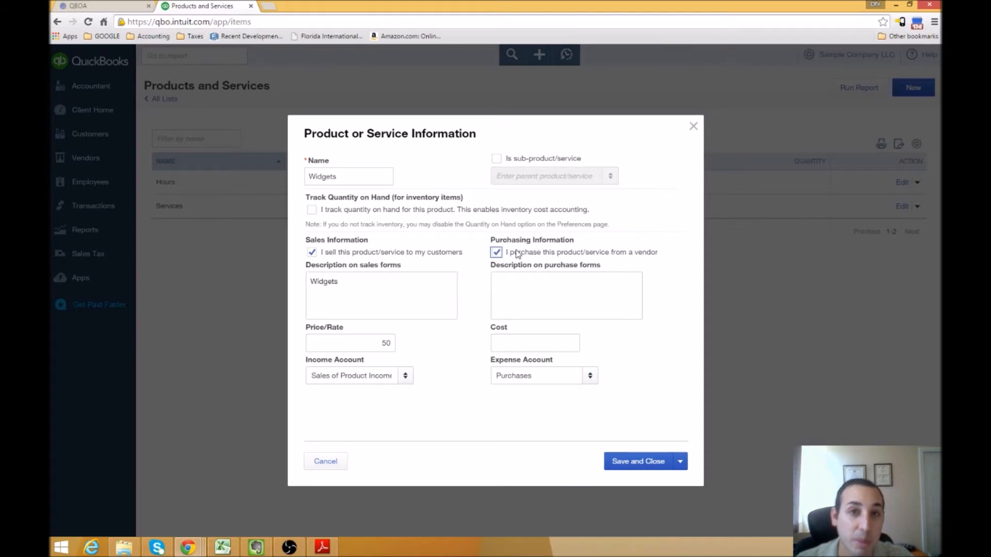
left_click(515, 316)
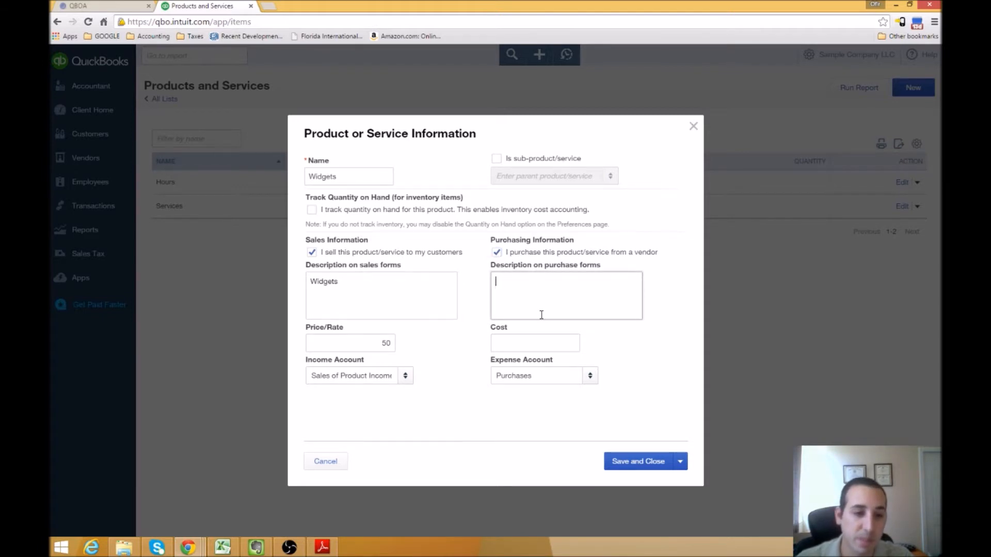
key("ctrl+v")
key("Tab")
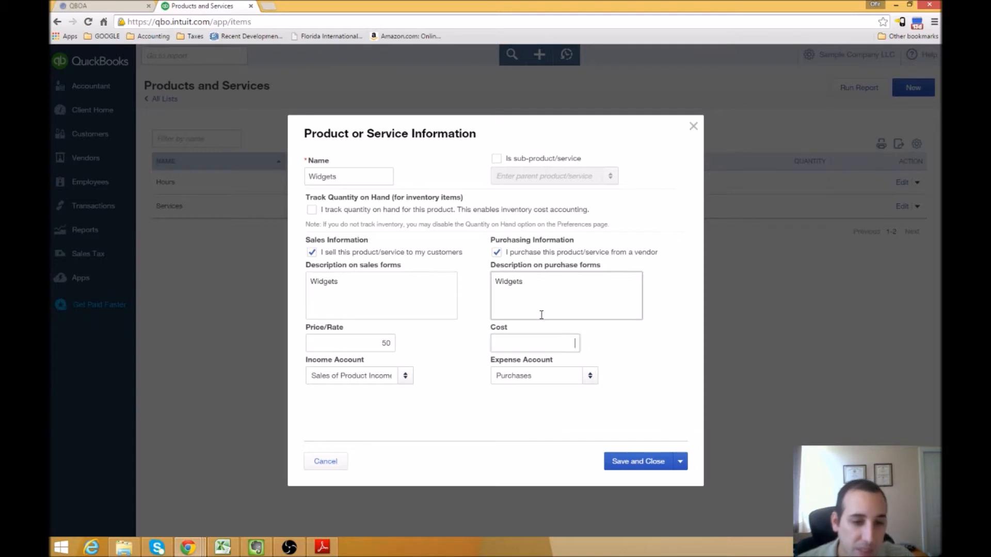
type("15")
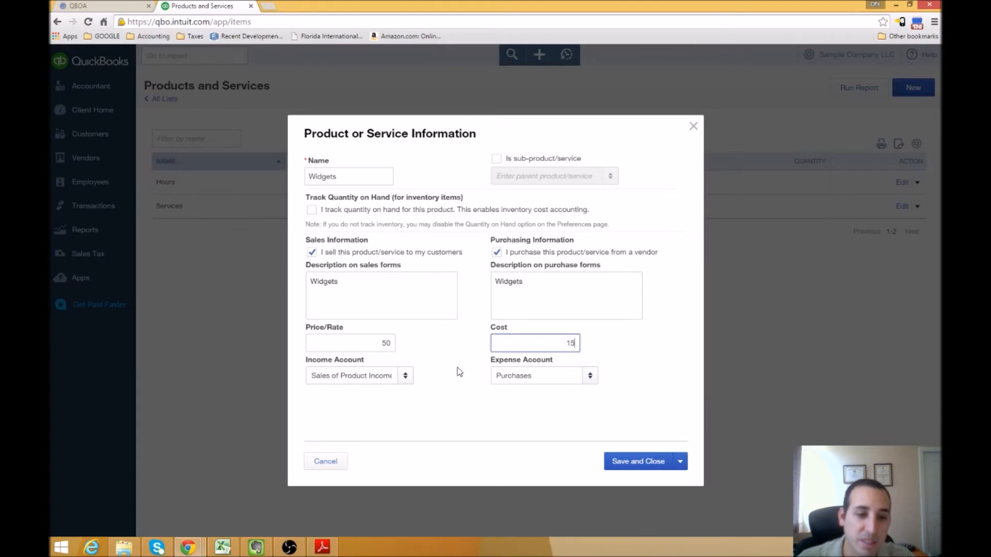
Step: Set the item's expense account to Purchased Inventory, then save and close the item
left_click(590, 378)
left_click(590, 379)
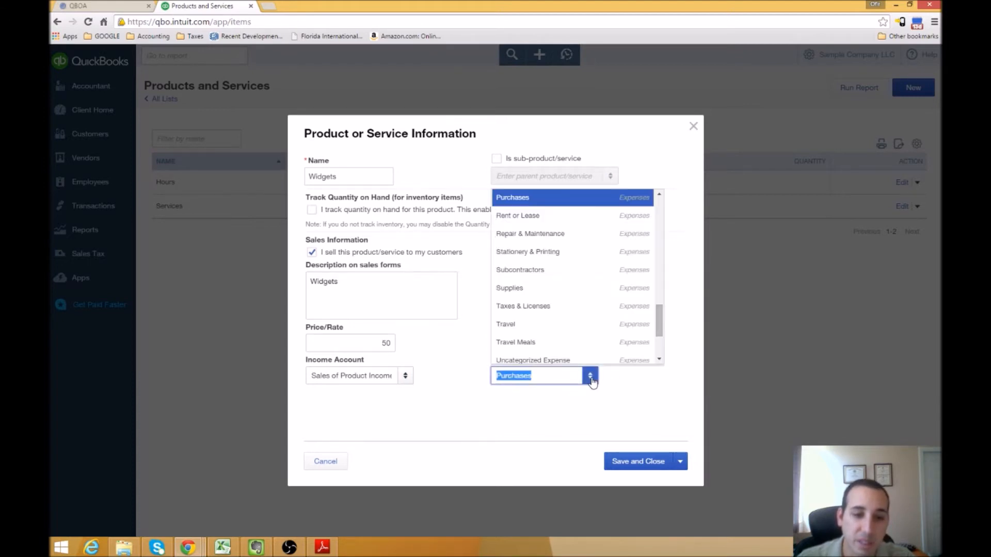
left_click_drag(659, 314, 659, 215)
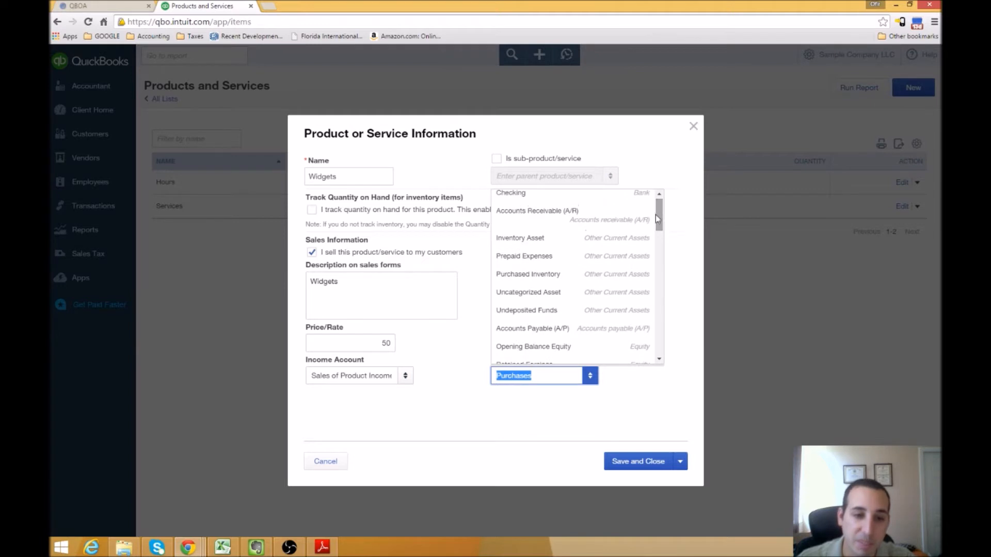
left_click(576, 279)
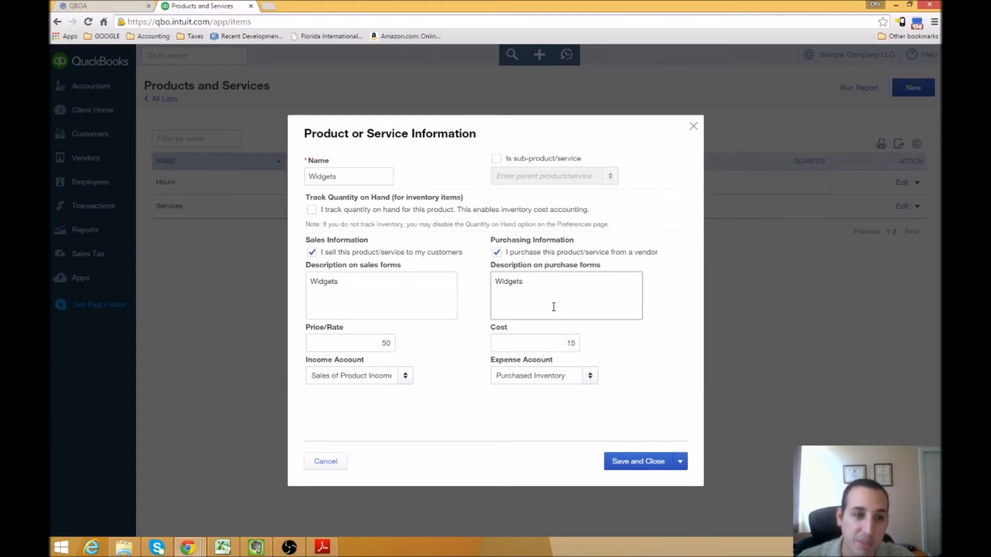
left_click(647, 467)
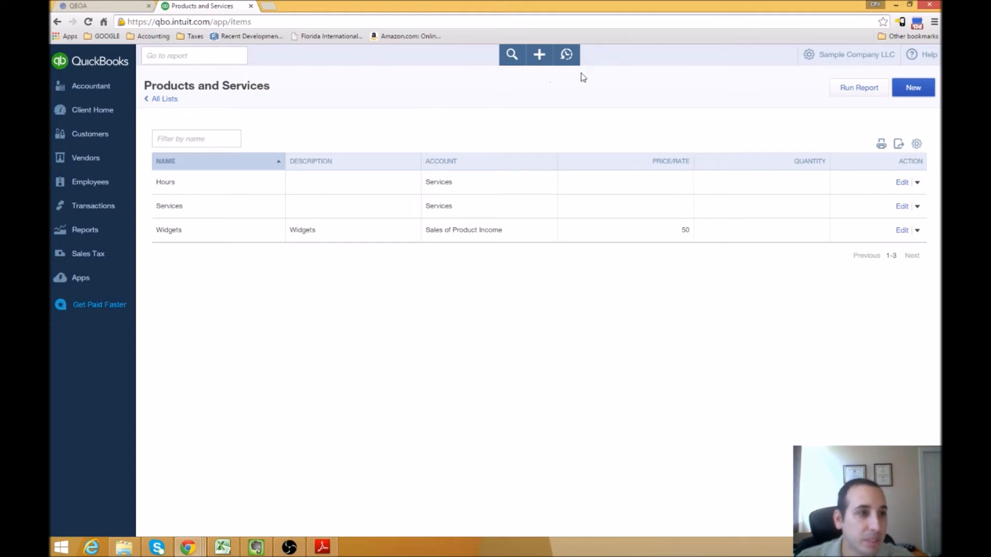
Step: Create a new vendor bill and choose ABC Supplier as the vendor
left_click(551, 58)
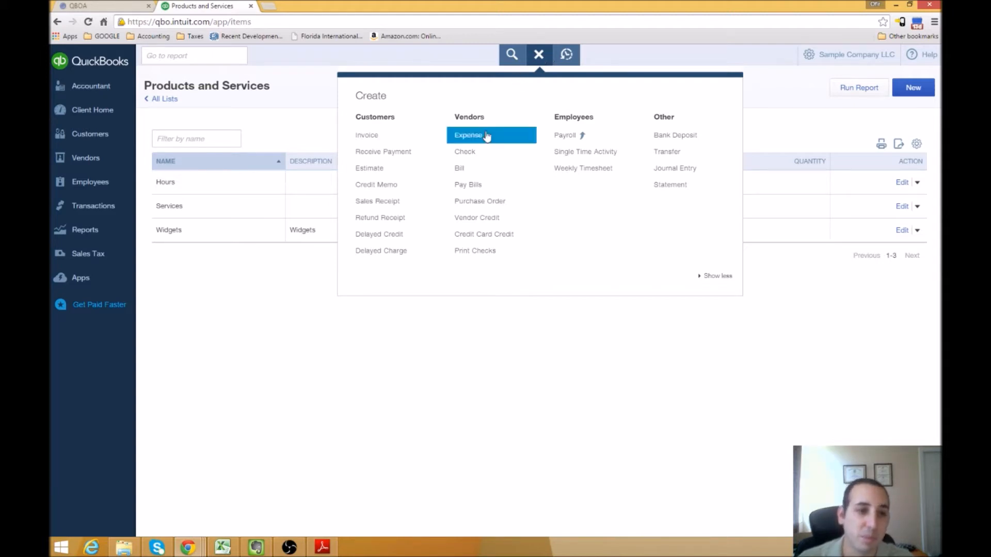
left_click(466, 167)
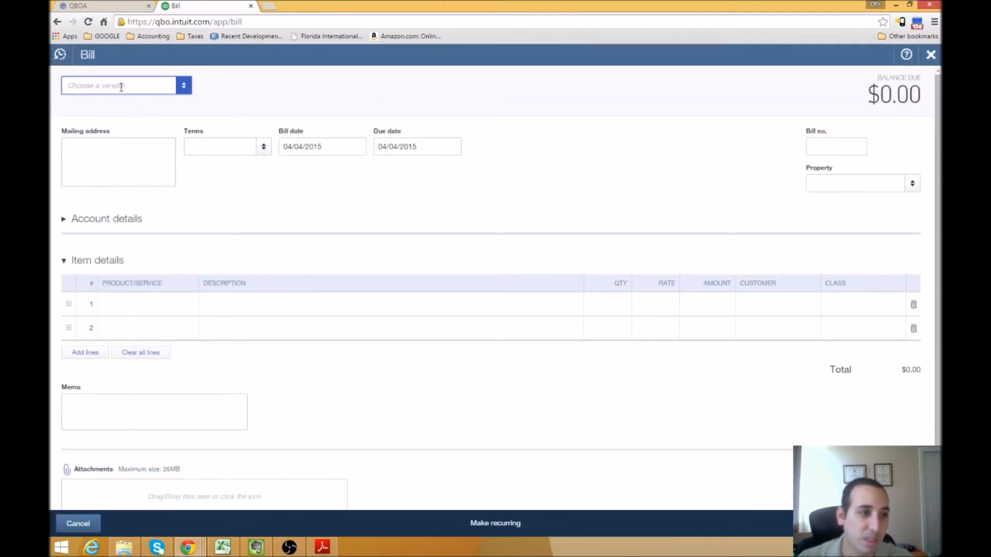
type("ABc")
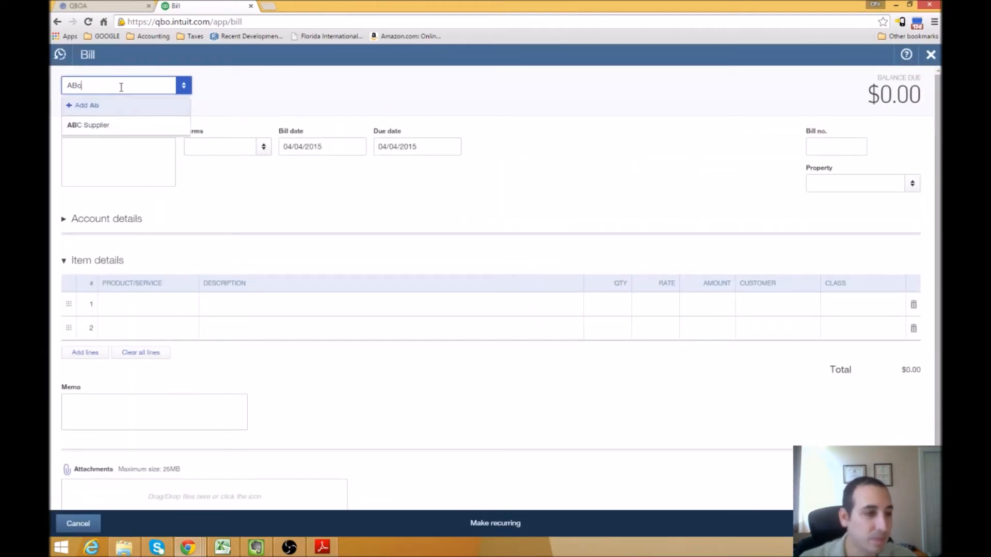
key("Tab")
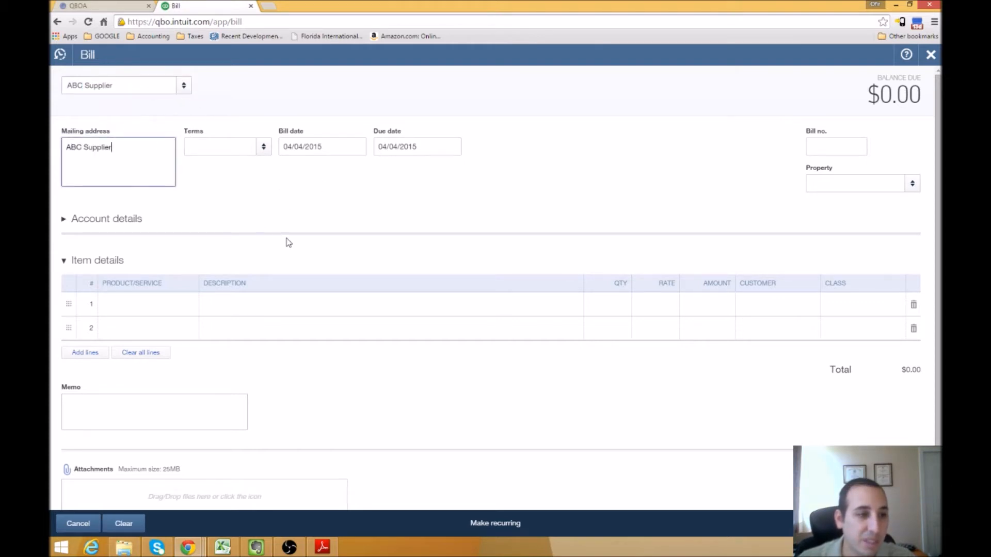
Step: Set the bill date to 12/31/2014
left_click(331, 149)
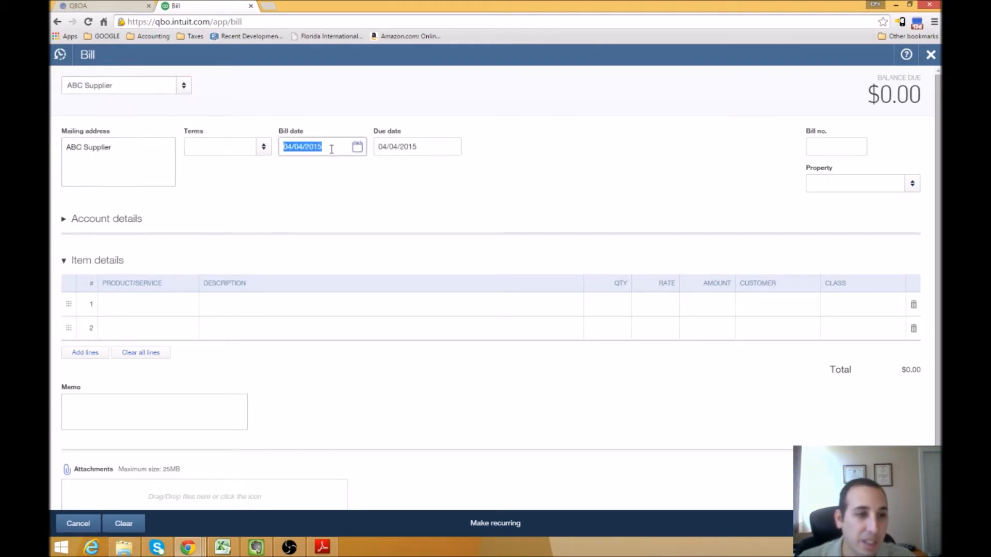
left_click(421, 147)
key("shift+Tab")
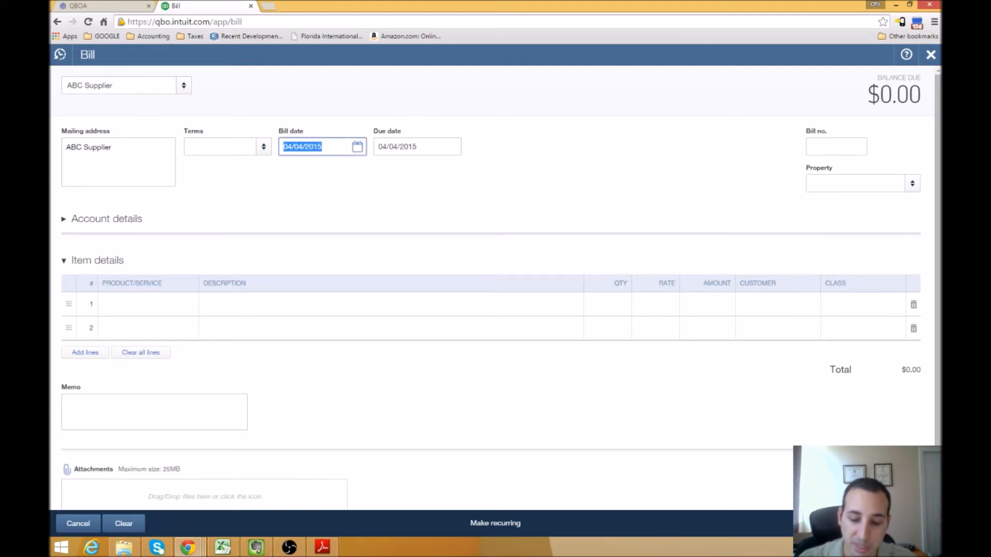
type("12/31/20")
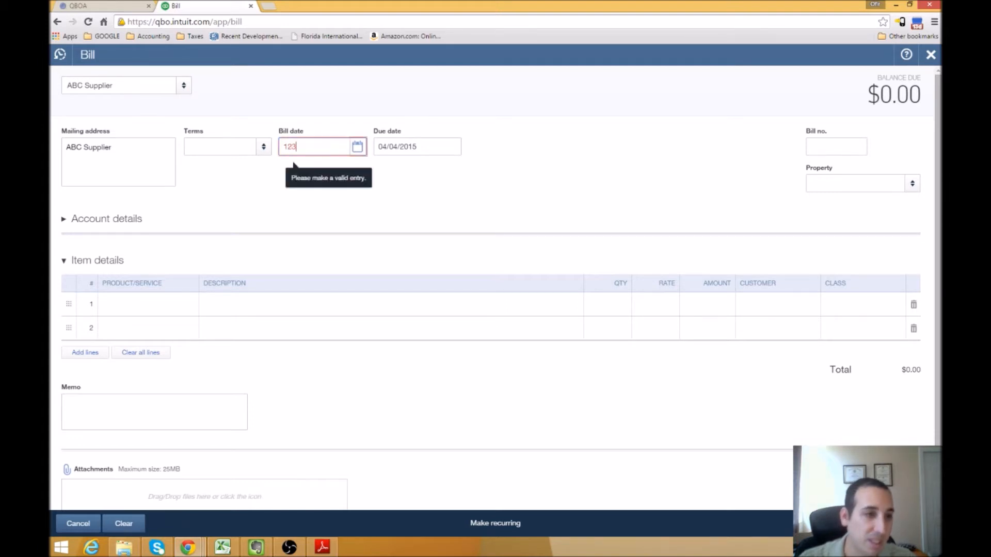
type("14")
key("Tab")
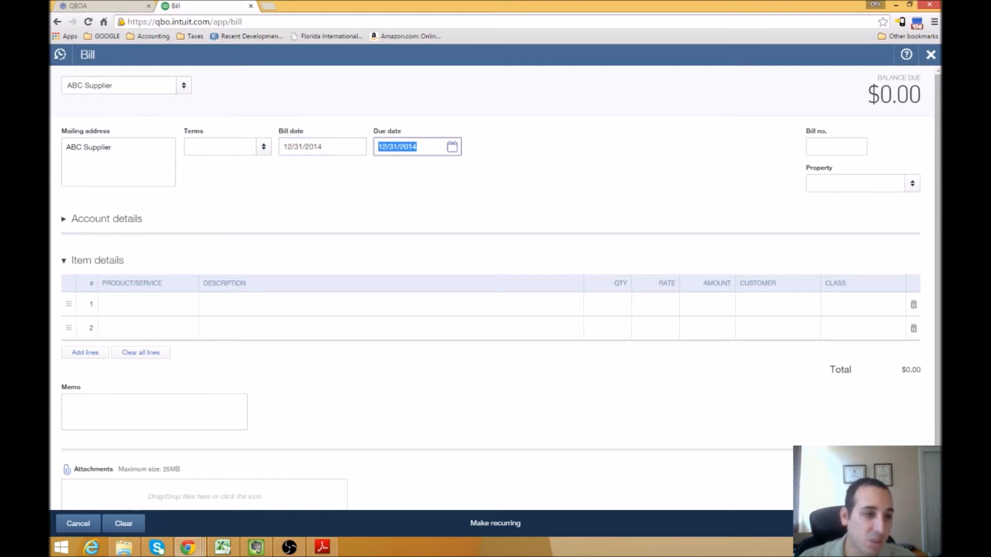
Step: Add Widgets as the first item line of the bill with a quantity of 100
key("Tab")
key("Tab")
key("Tab")
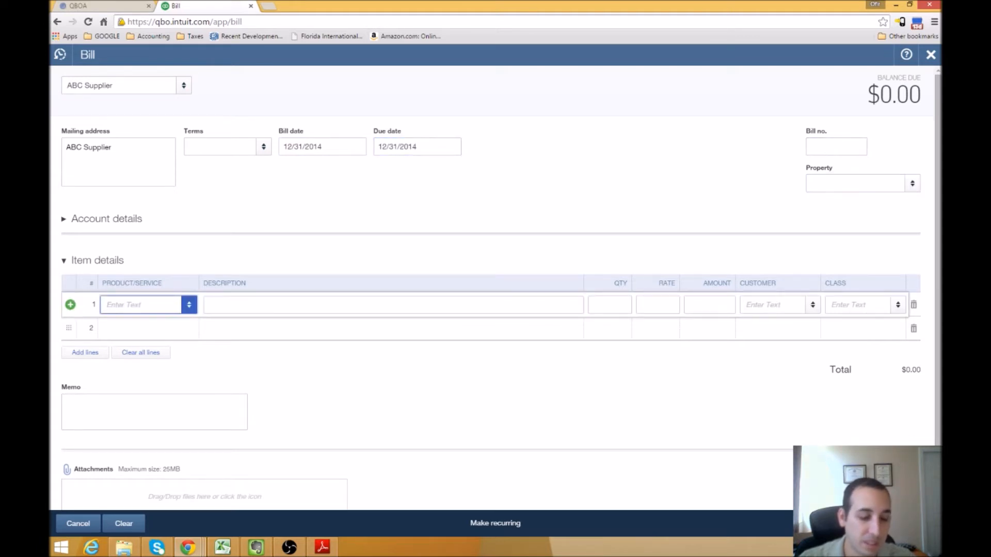
type("widge")
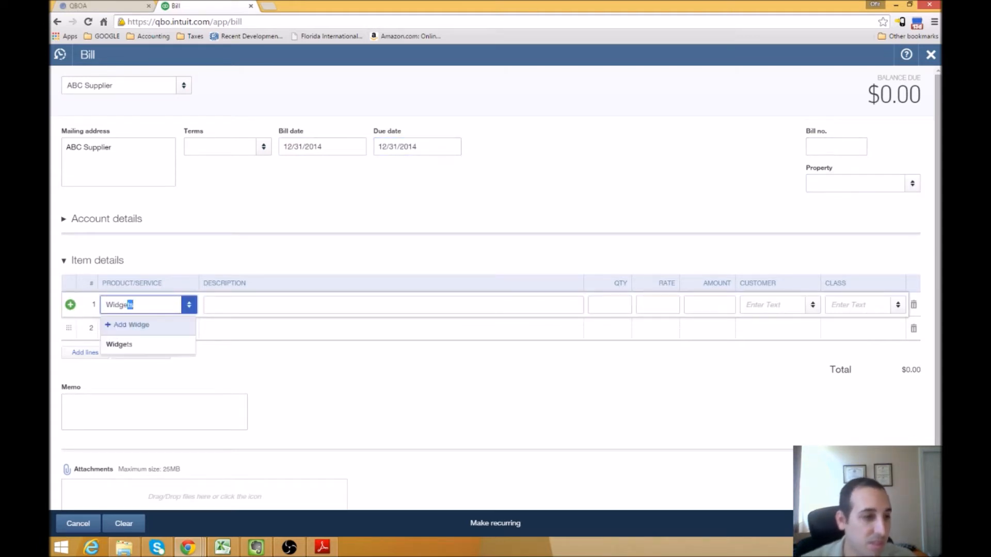
key("Tab")
key("Tab")
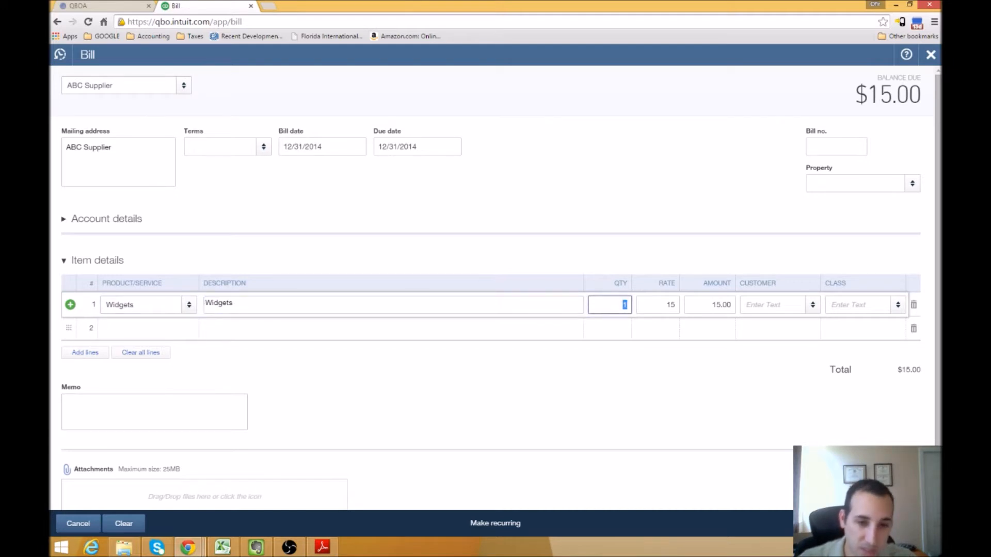
type("100")
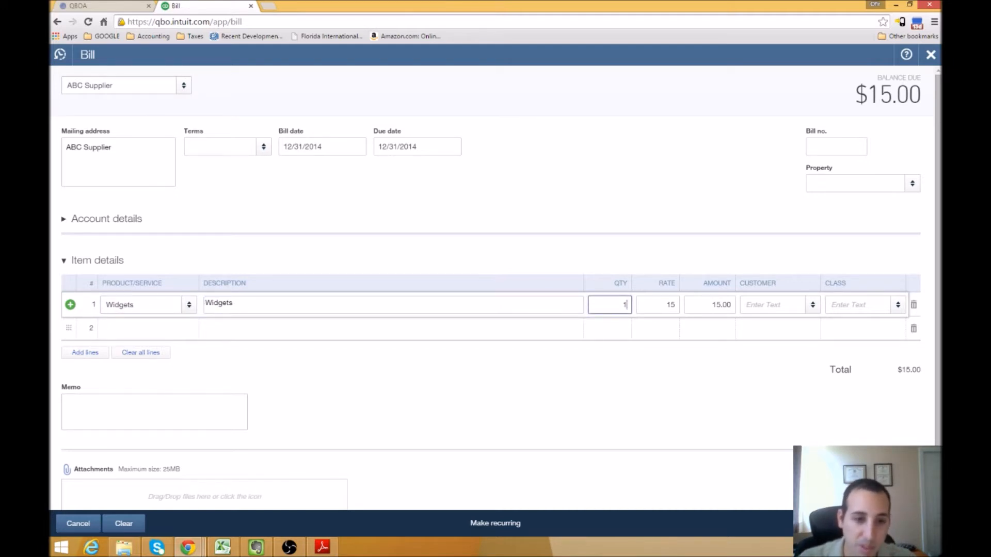
key("Tab")
key("Tab")
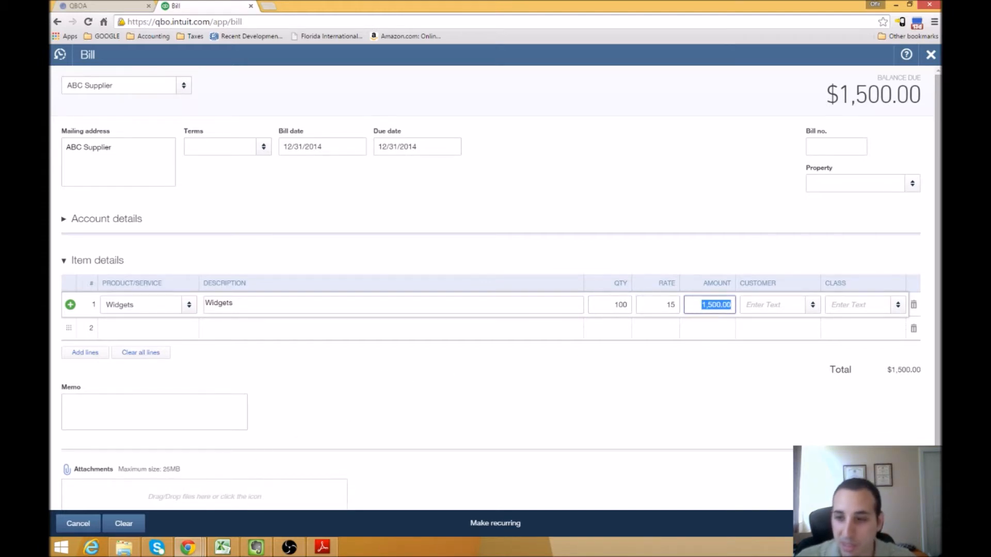
Step: Switch to the blank Excel workbook over the bill and enter 12/31/2014 in A1 and 100 in B1
left_click_drag(939, 289, 277, 92)
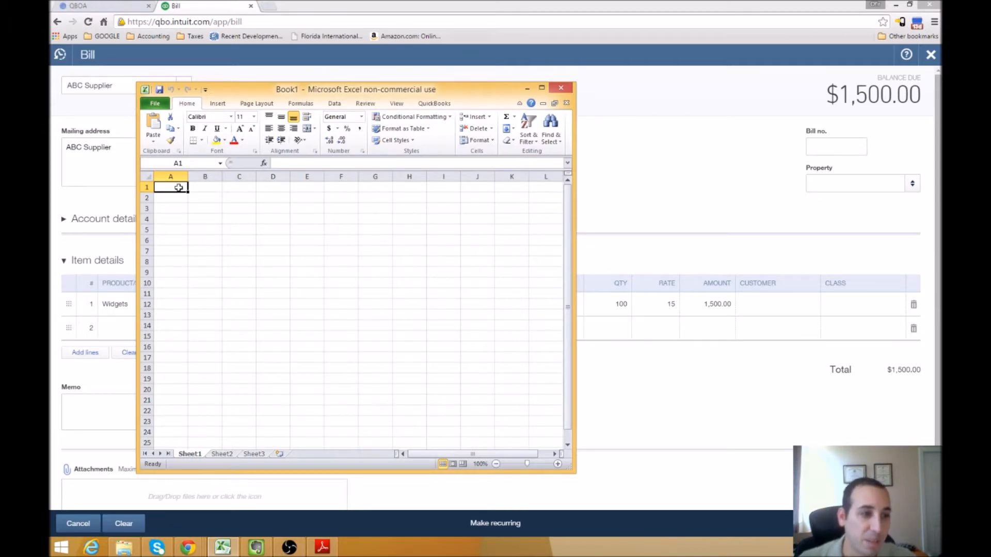
left_click_drag(302, 92, 329, 79)
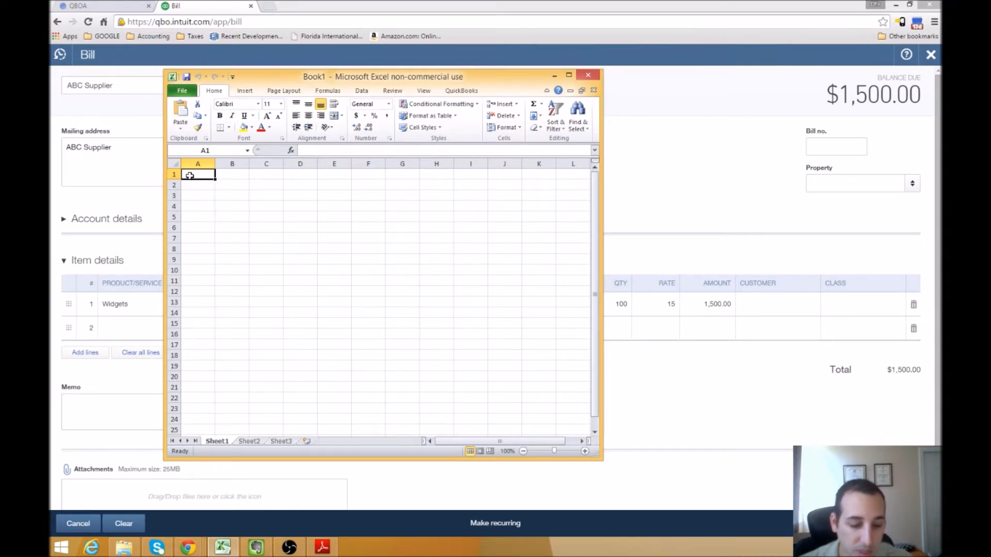
type("12")
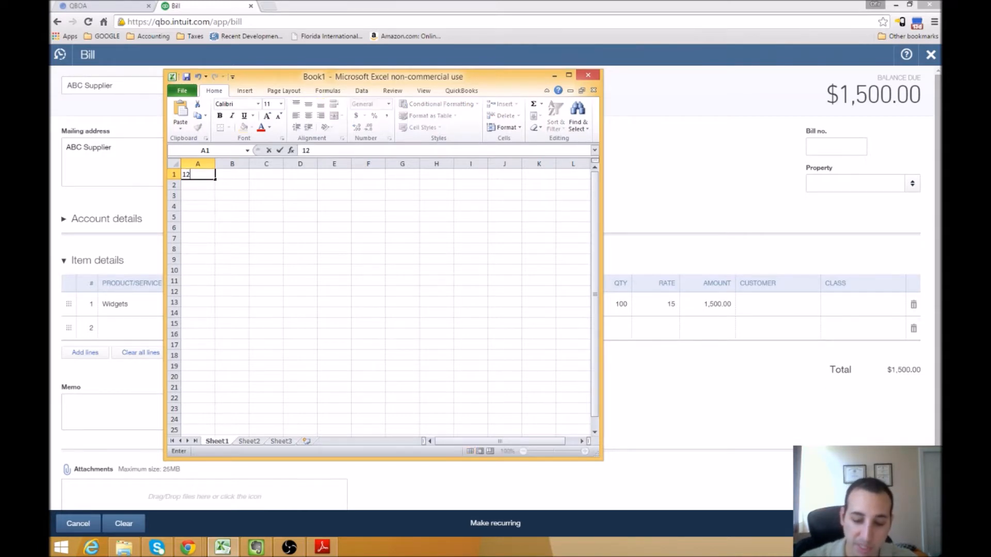
type("/31/2014")
key("Tab")
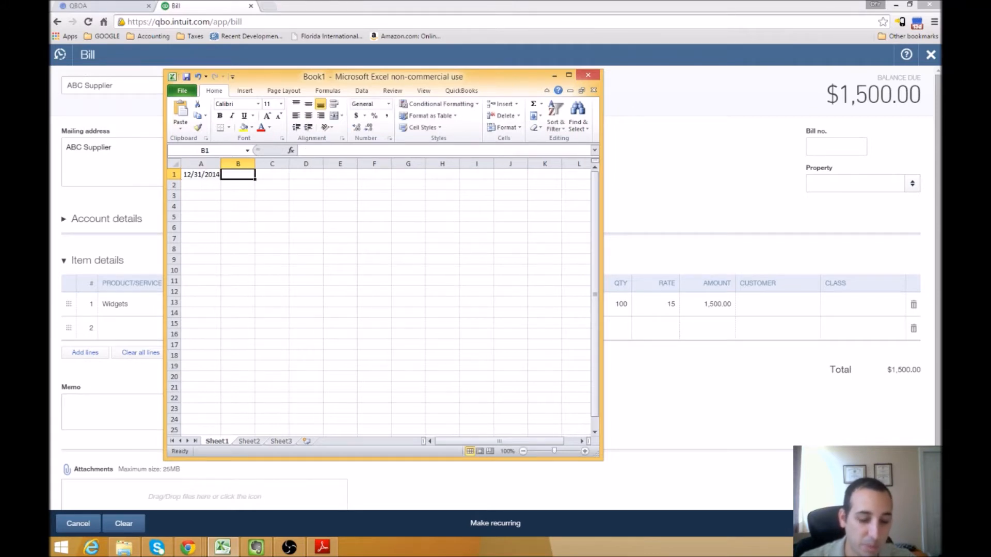
type("100")
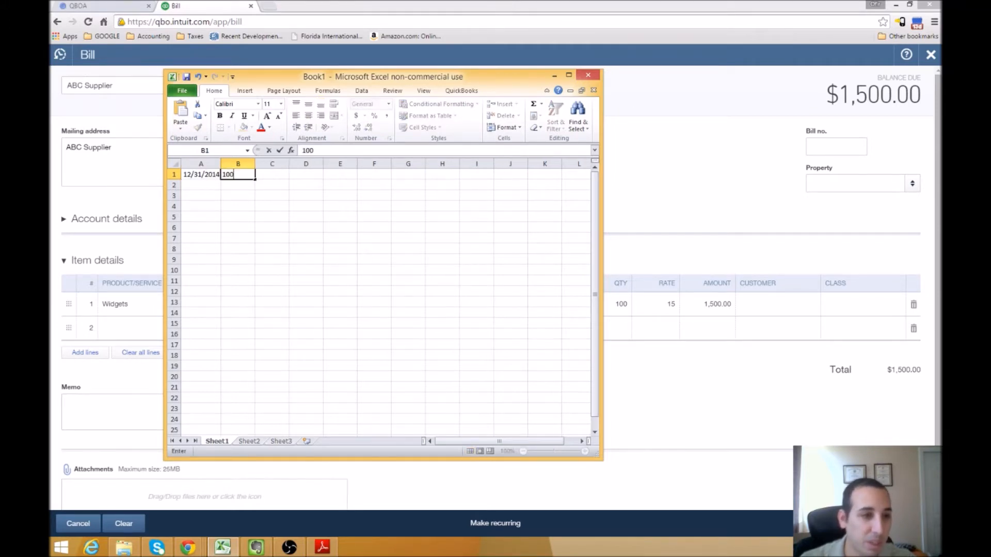
key("Tab")
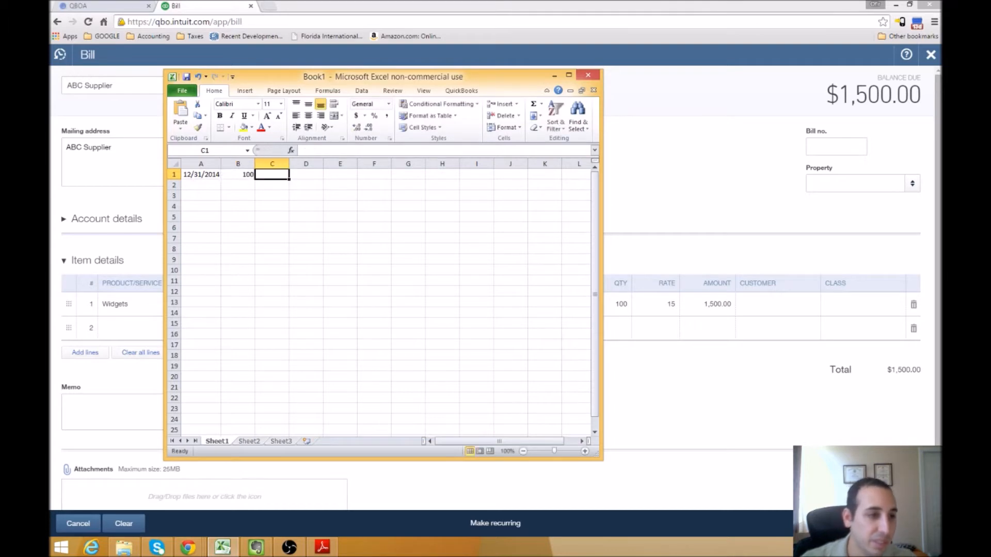
Step: Insert a blank row above the date and quantity entry
left_click(174, 175)
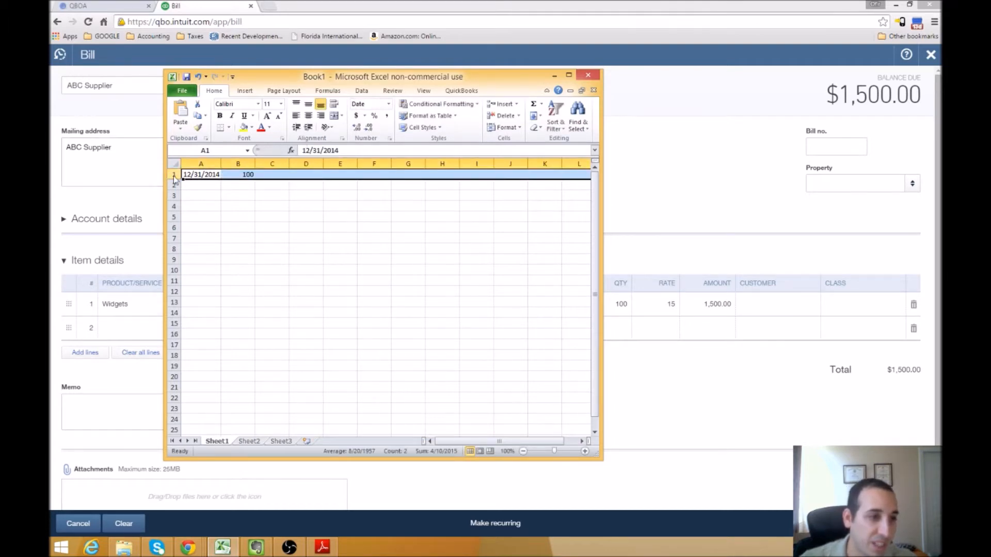
right_click(174, 175)
left_click(200, 246)
Step: Enter the column headers Date, QTY, Cost and Total Value in A1 through D1
left_click(205, 174)
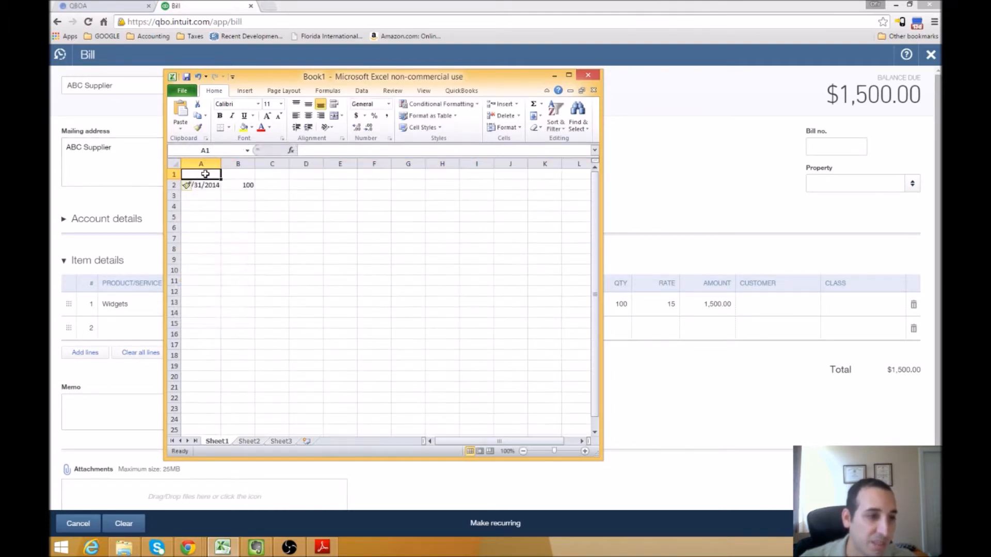
type("Date")
key("Tab")
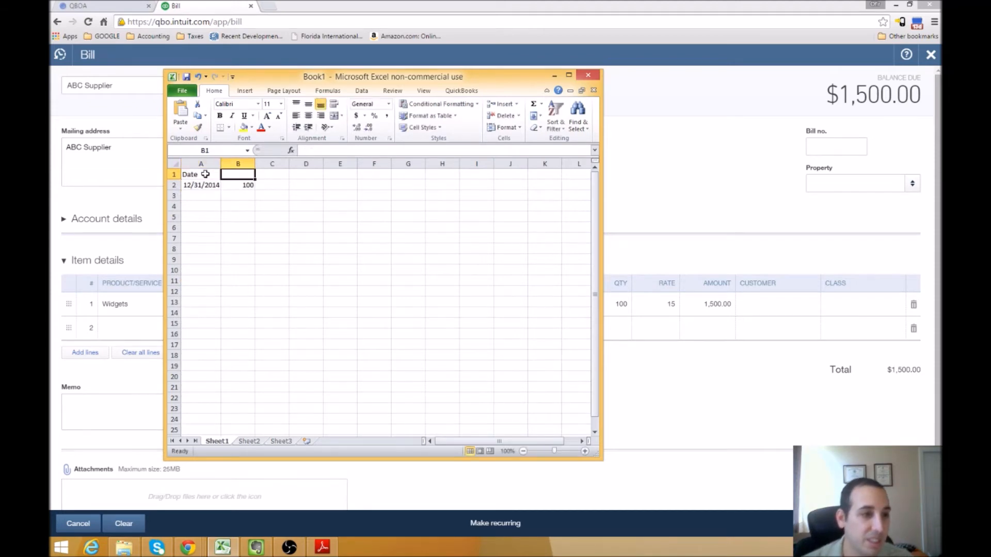
type("QTY")
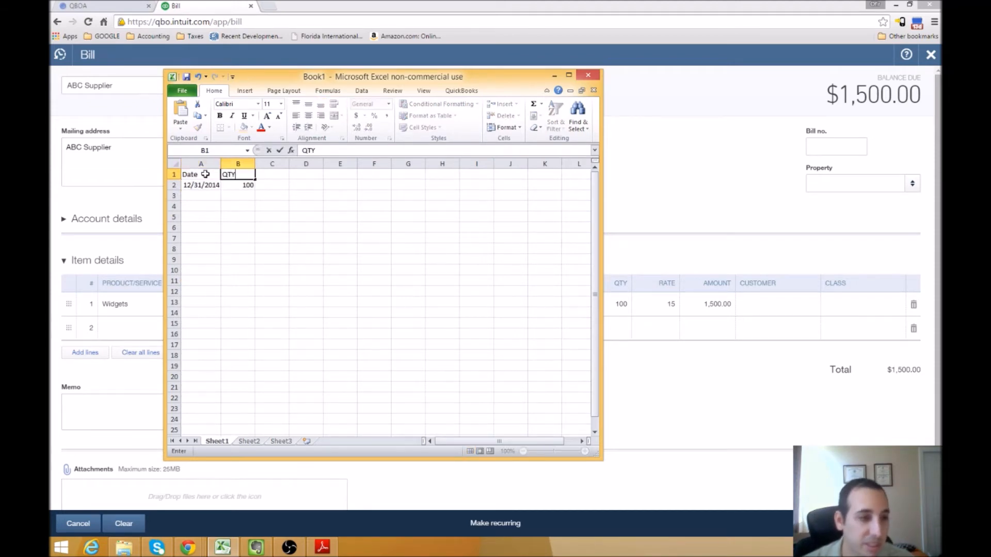
key("Tab")
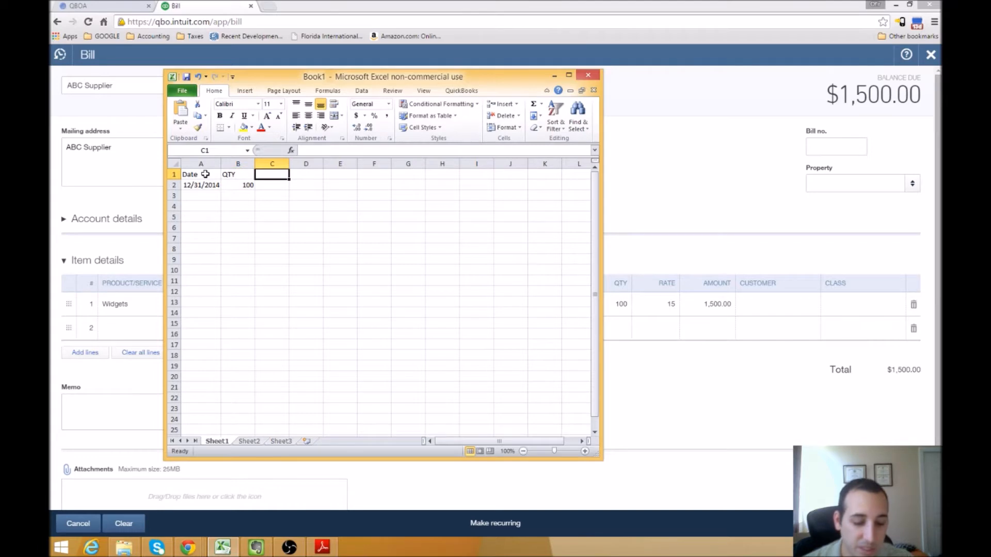
type("Cost")
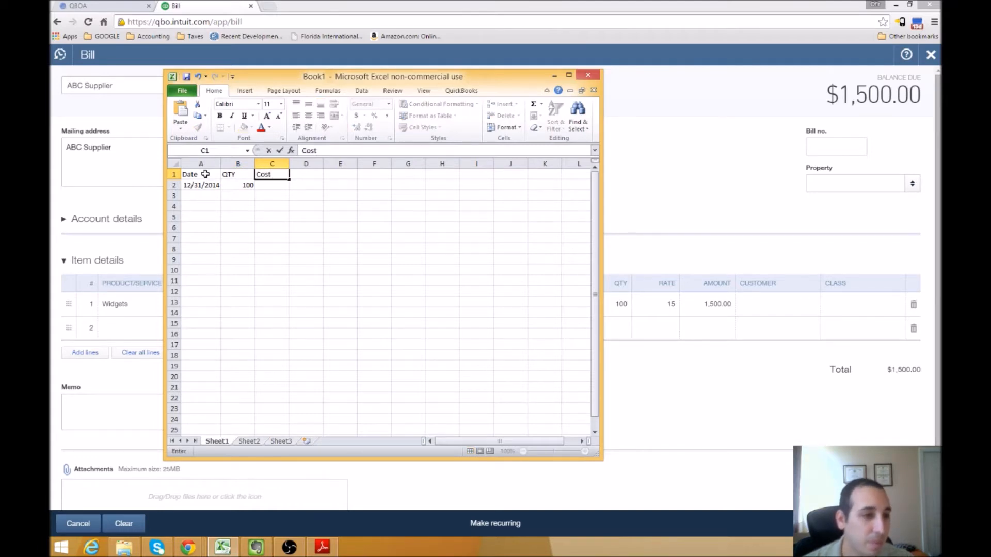
key("Tab")
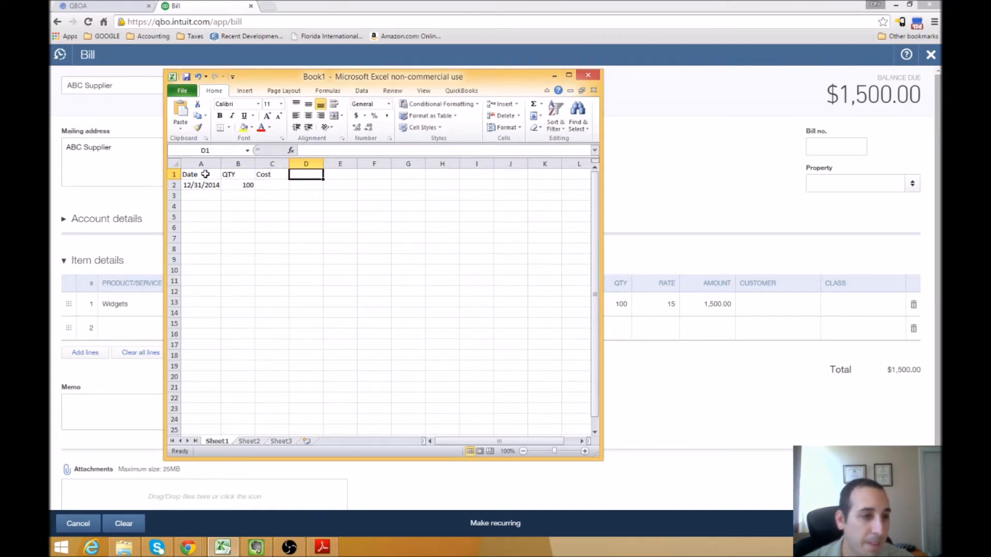
type("Total")
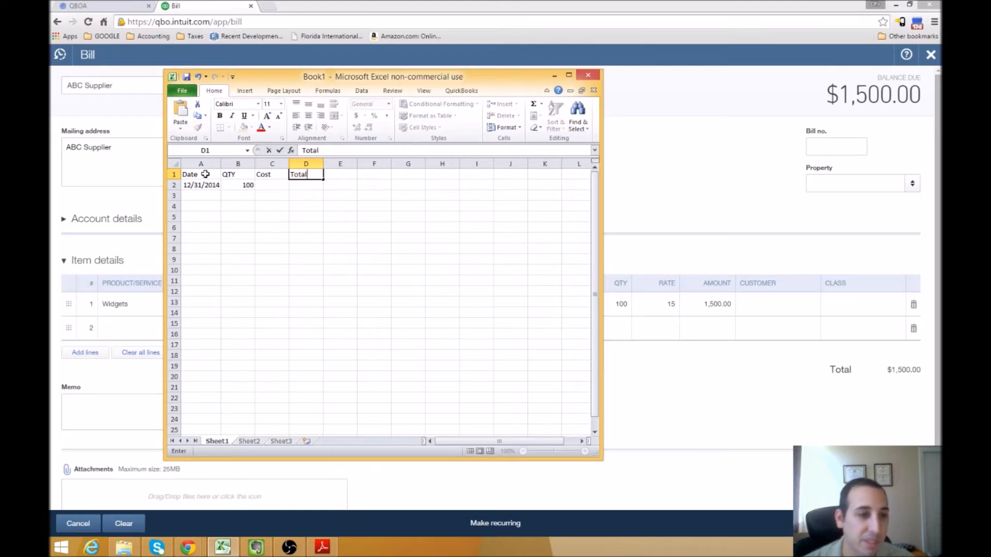
type(" Value")
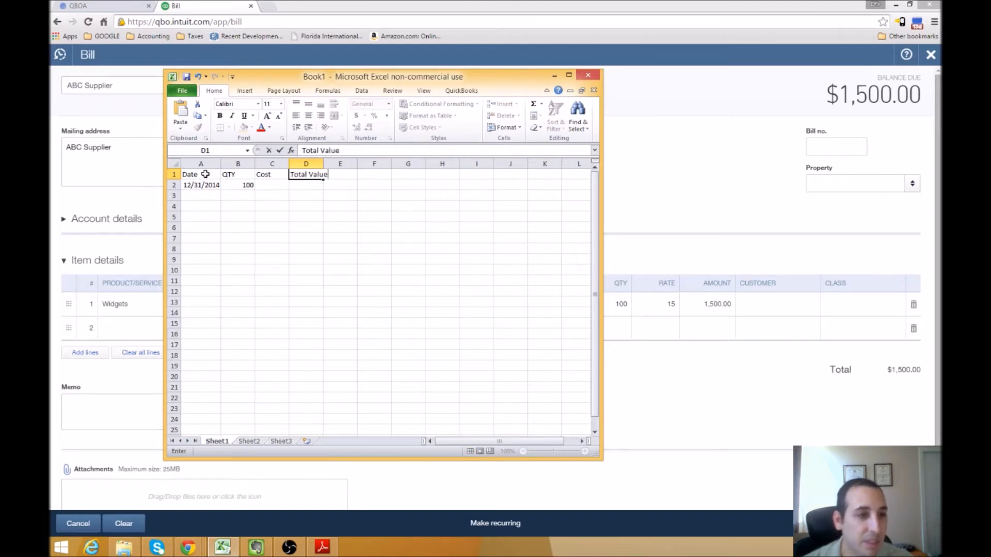
key("Tab")
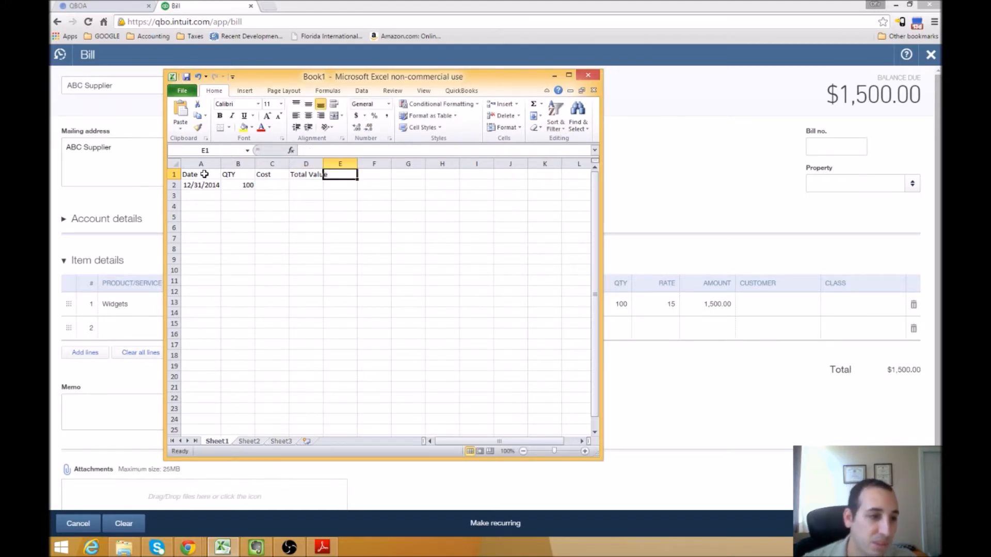
Step: Enter a cost of 15 in C2 and calculate the total value in D2 with =B2*C2
left_click(265, 187)
type("15")
key("Tab")
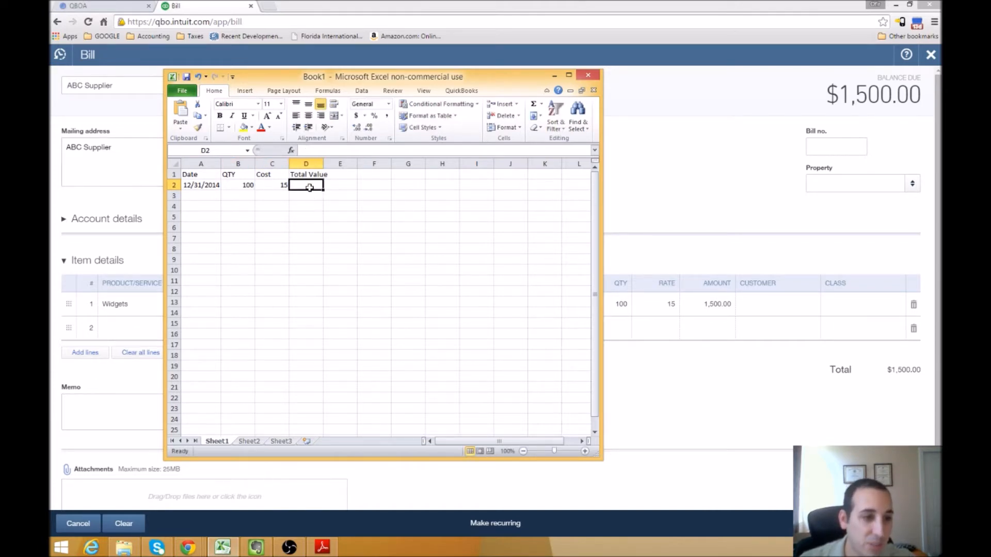
type("=")
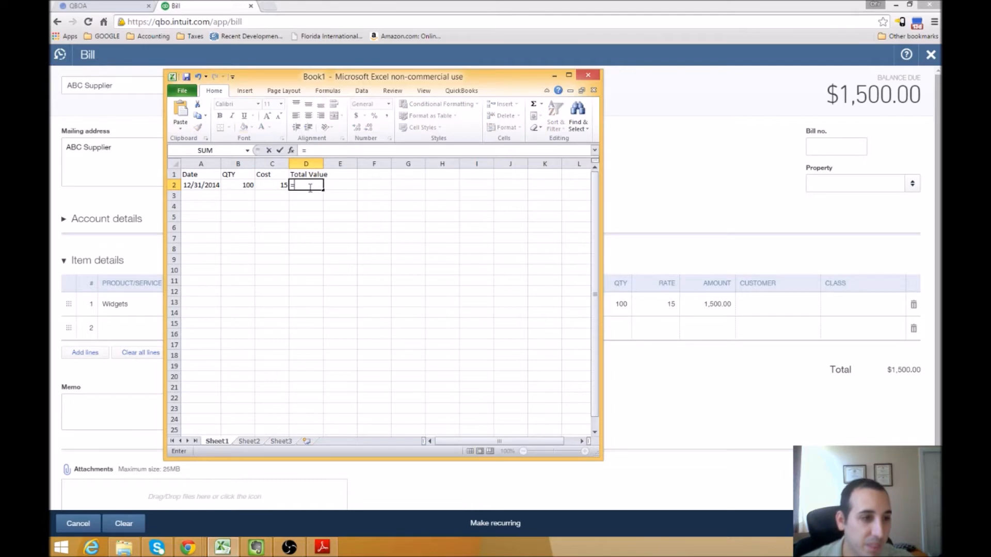
key("Left")
key("Left")
type("*")
key("Left")
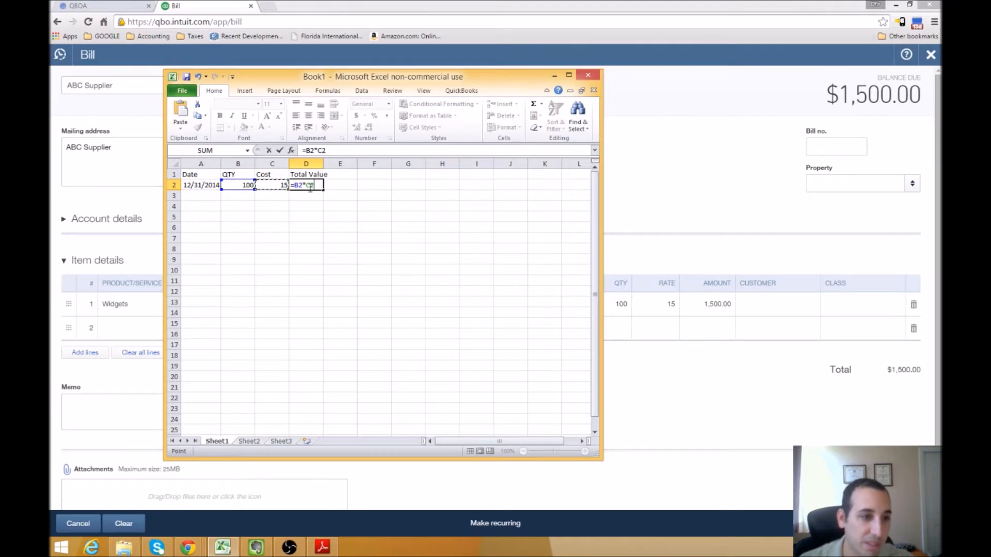
key("Return")
Step: Apply the comma number style to cells B2:D15
left_click_drag(248, 184, 317, 194)
left_click(237, 185)
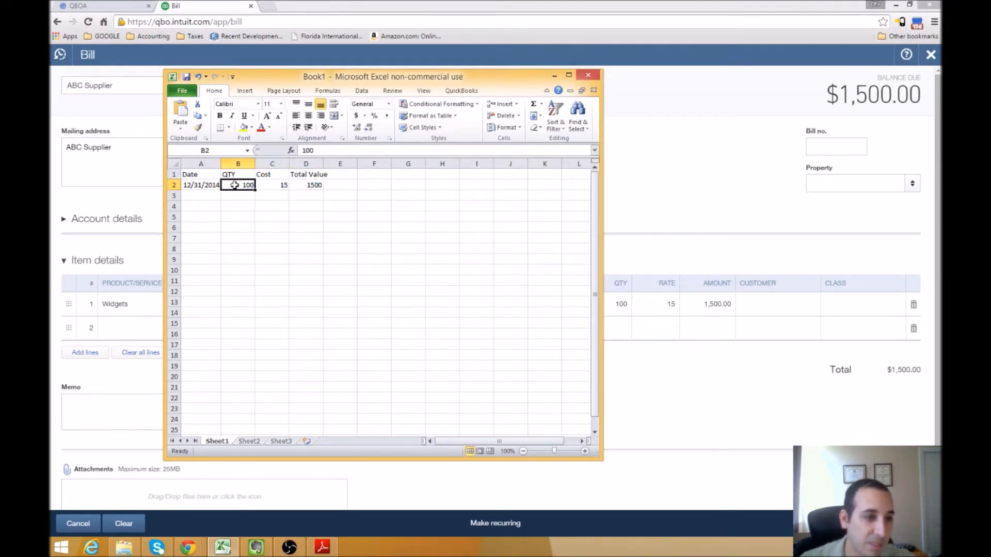
left_click_drag(237, 185, 310, 324)
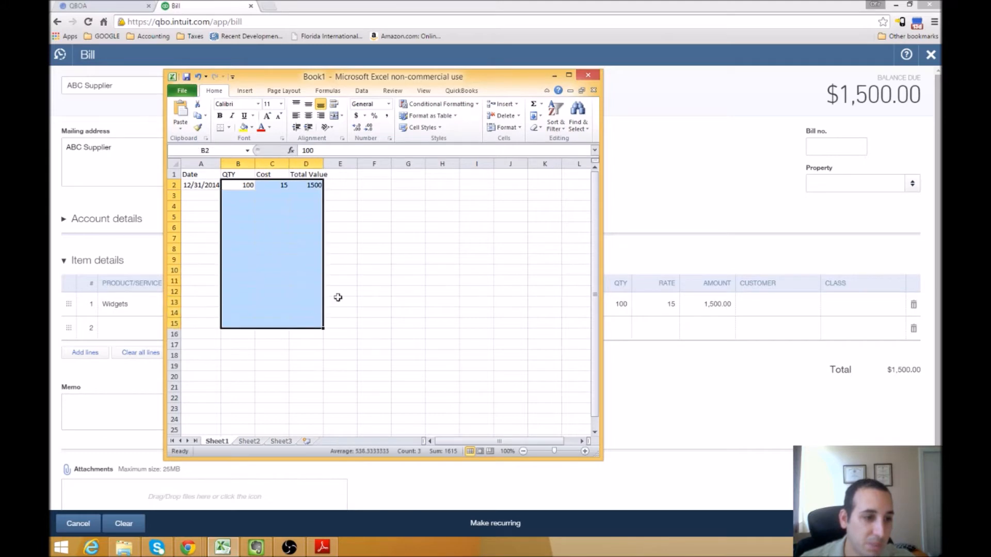
left_click(385, 115)
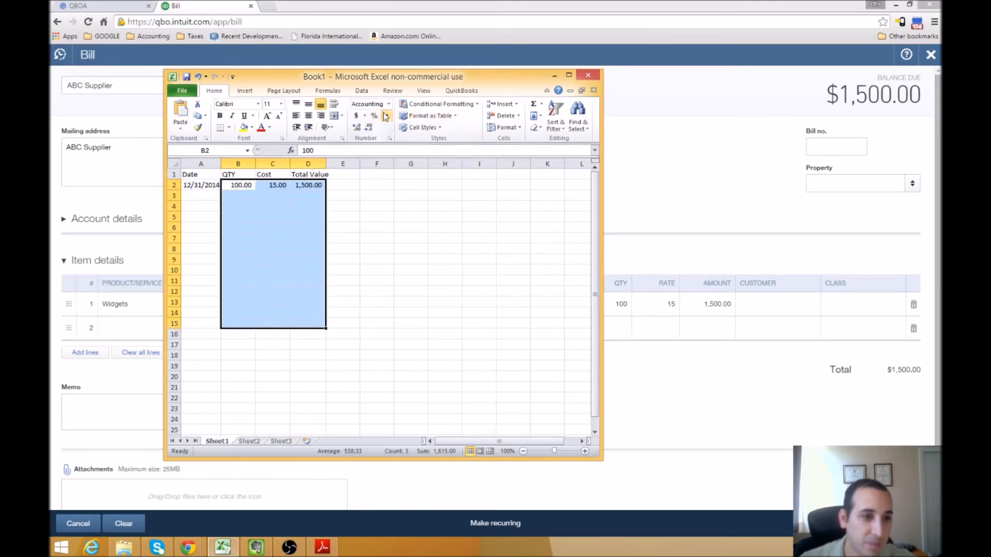
Step: Return to the ABC Supplier bill in QuickBooks Online and save it
left_click(282, 226)
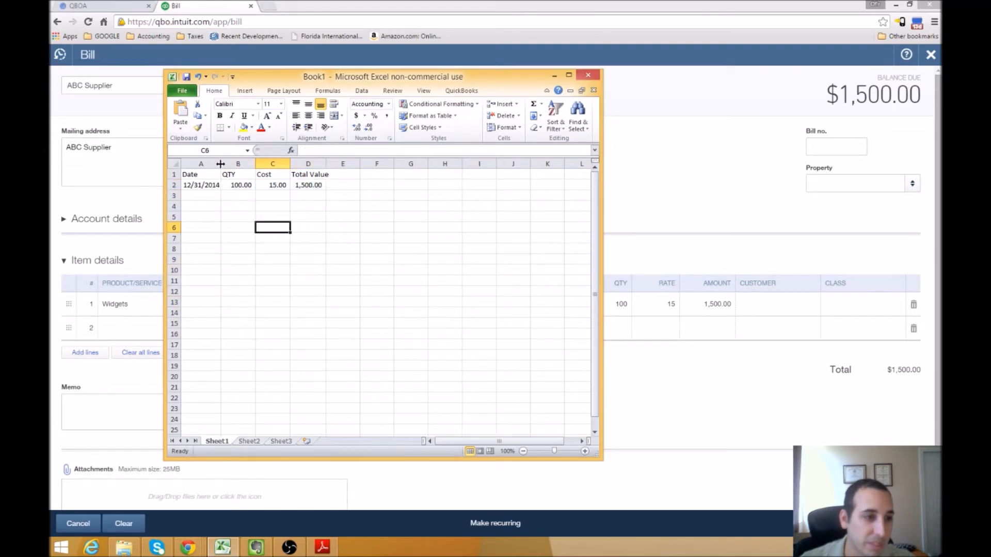
left_click(283, 257)
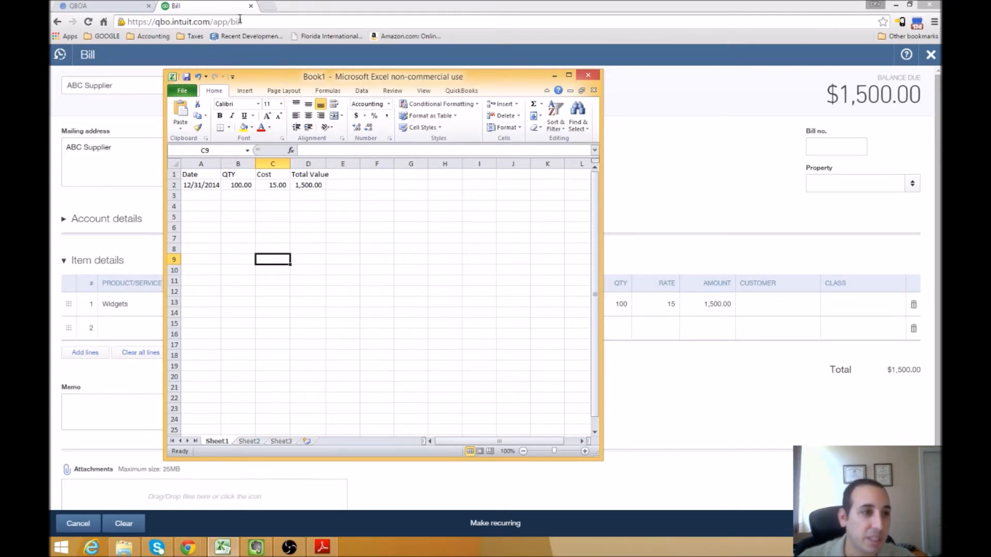
left_click(741, 212)
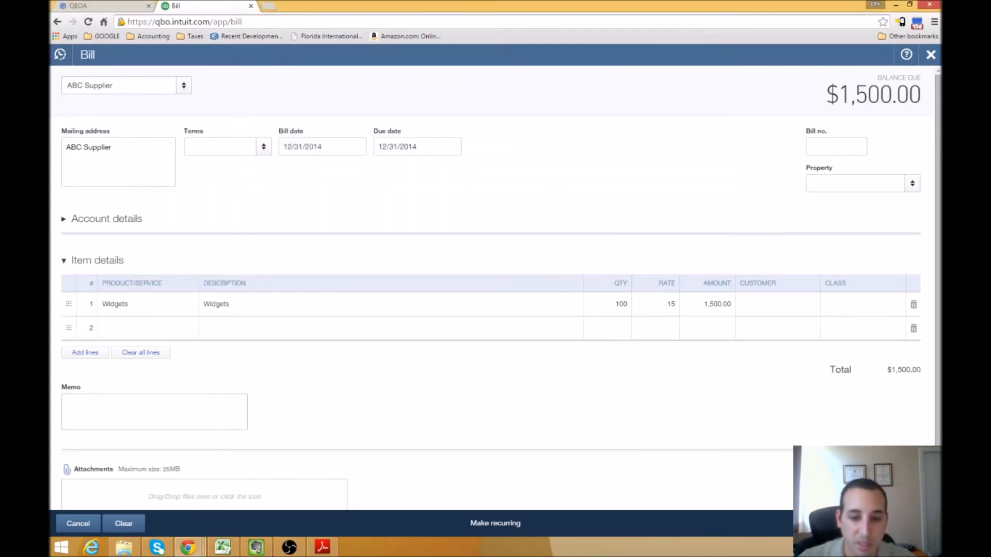
left_click(886, 523)
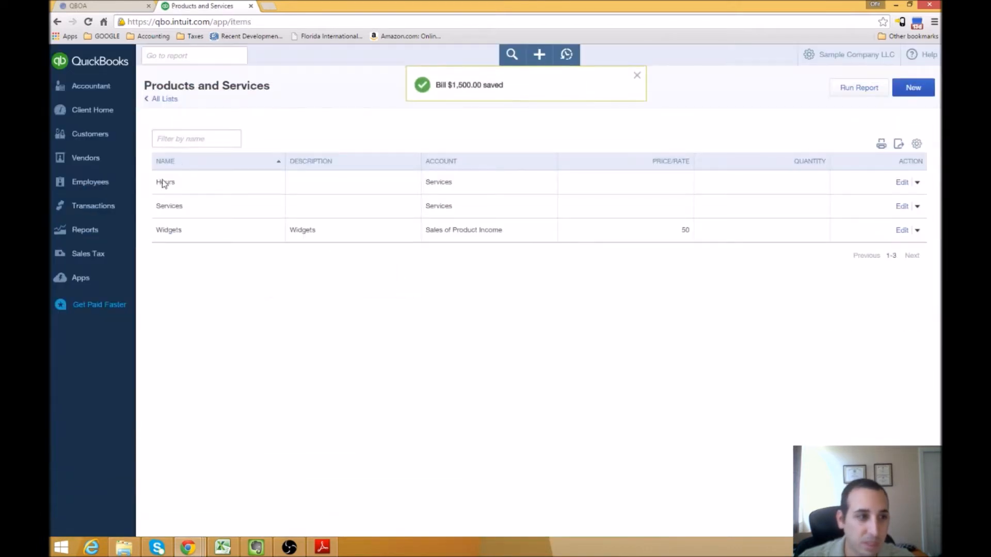
Step: Run the Balance Sheet report for Last Month, 03/01/2015 to 03/31/2015, and duplicate its browser tab
left_click(109, 229)
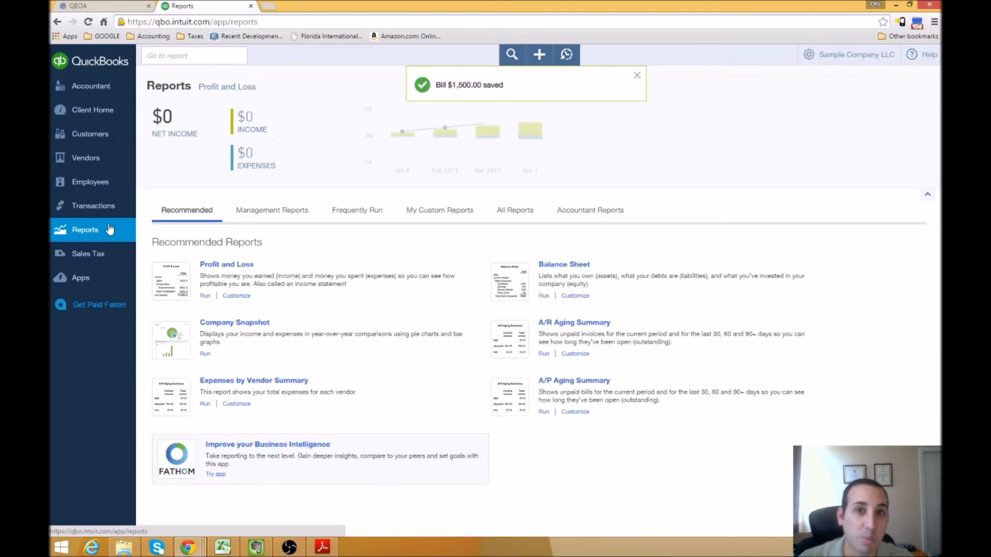
left_click(547, 264)
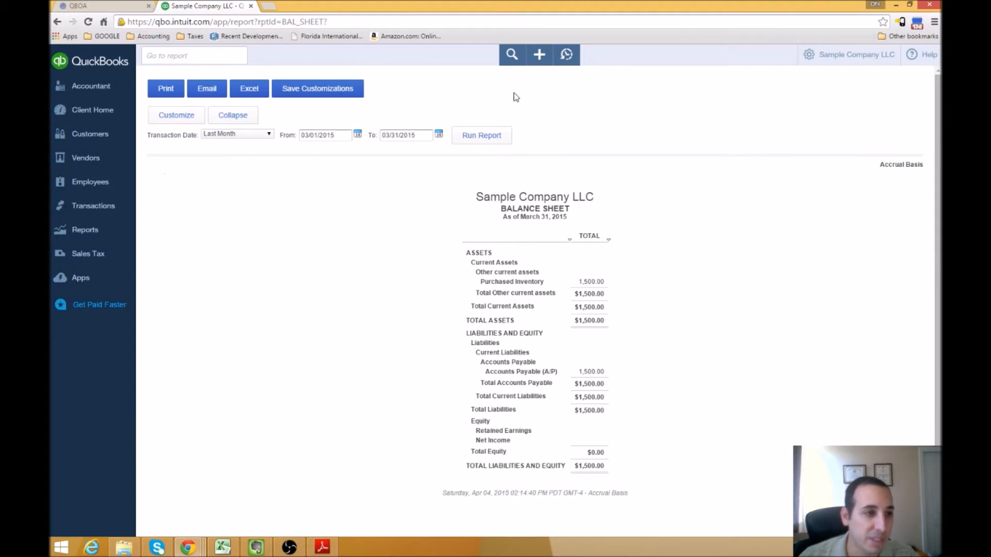
right_click(237, 11)
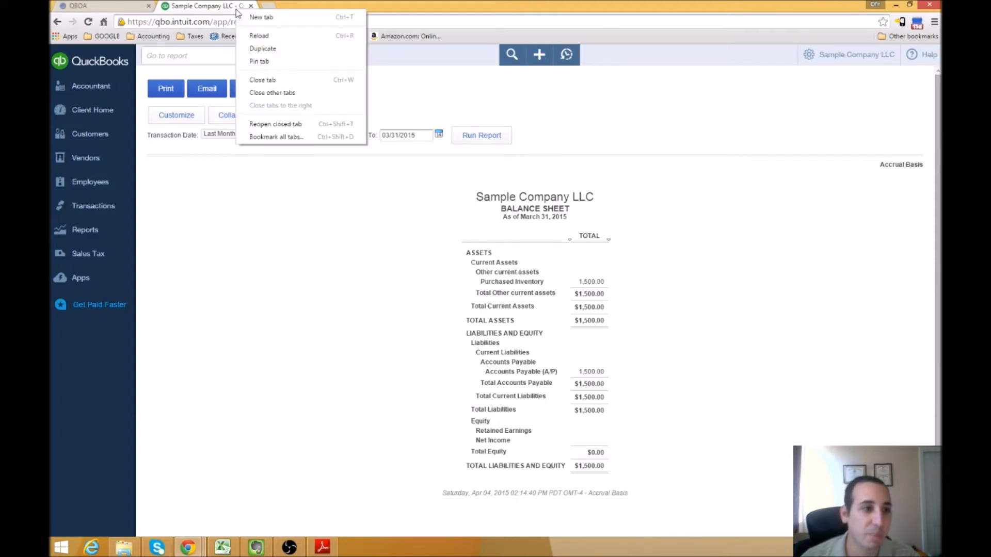
left_click(277, 49)
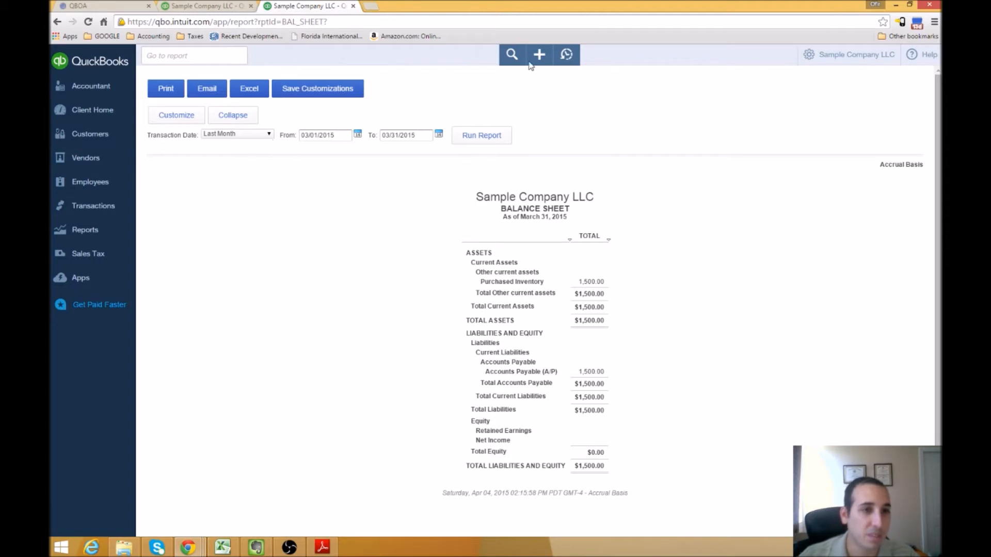
Step: Create a new bill for ABC Supplier with the prefilled Widgets line and collapse its account details
left_click(538, 54)
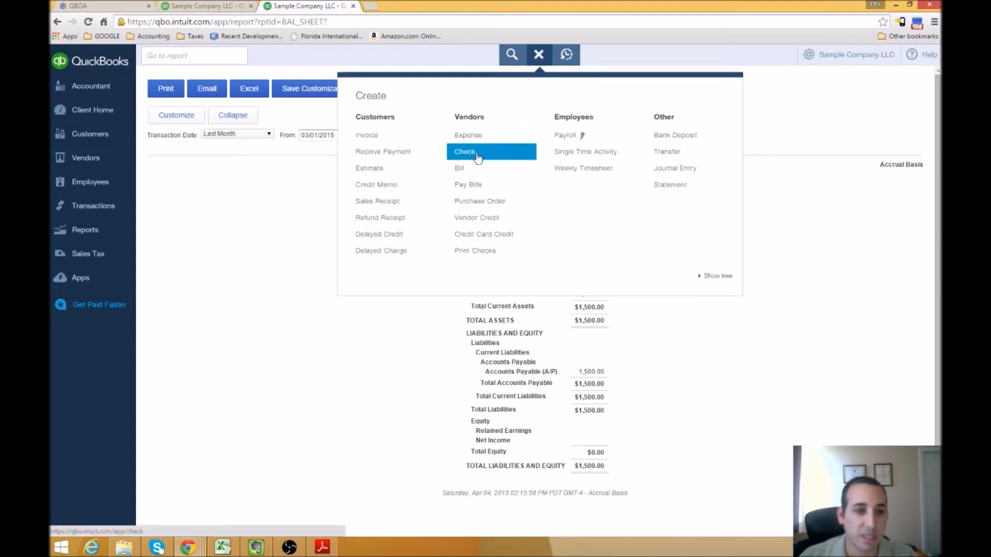
left_click(459, 170)
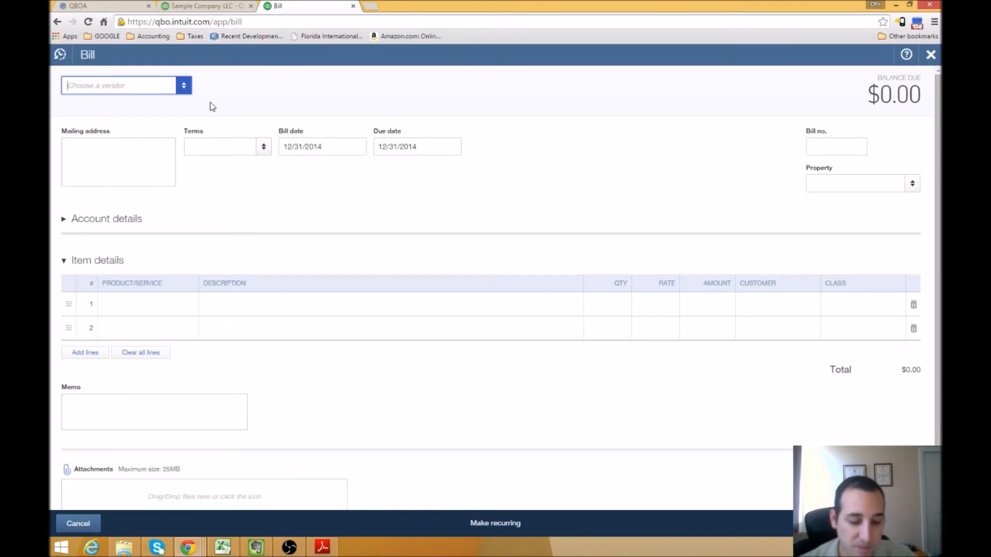
type("su")
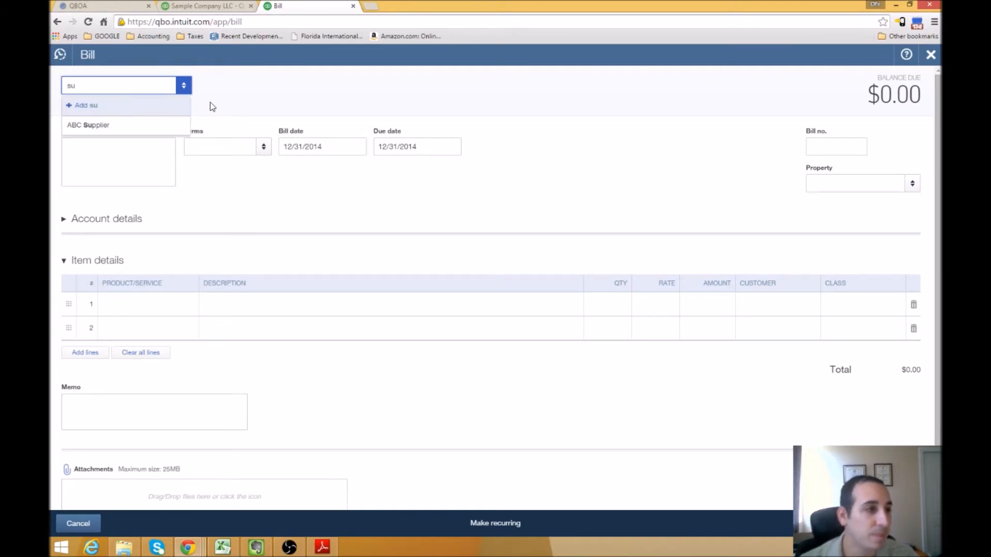
left_click(149, 124)
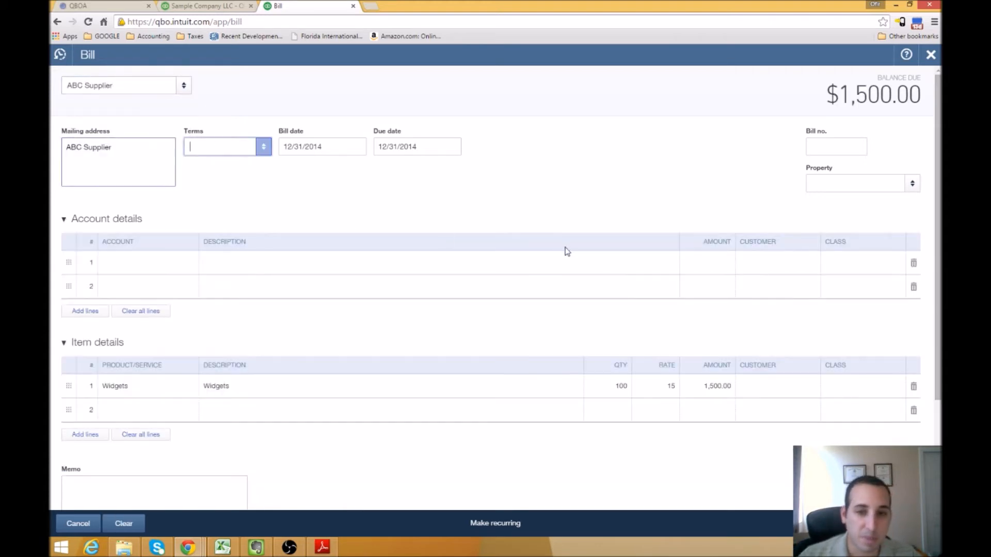
left_click(117, 259)
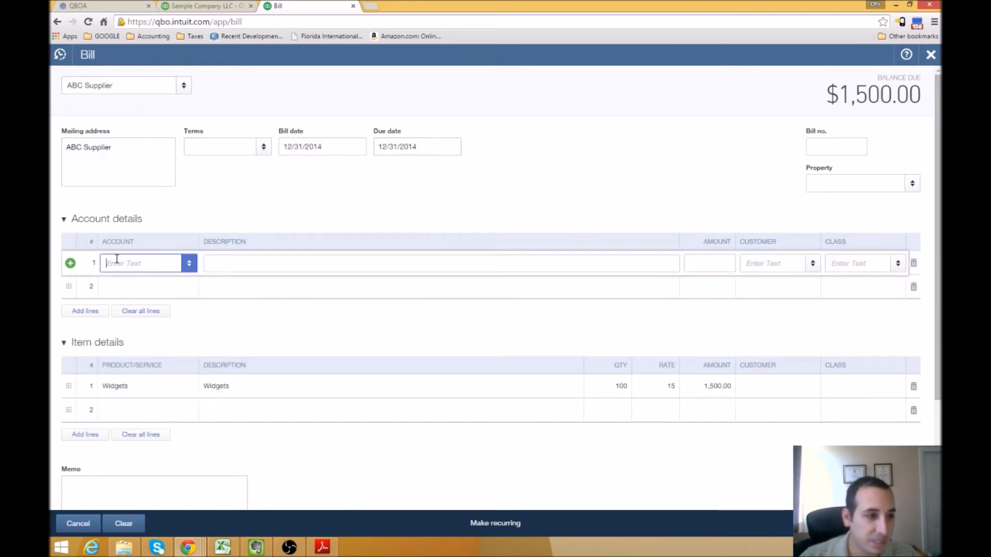
left_click(64, 219)
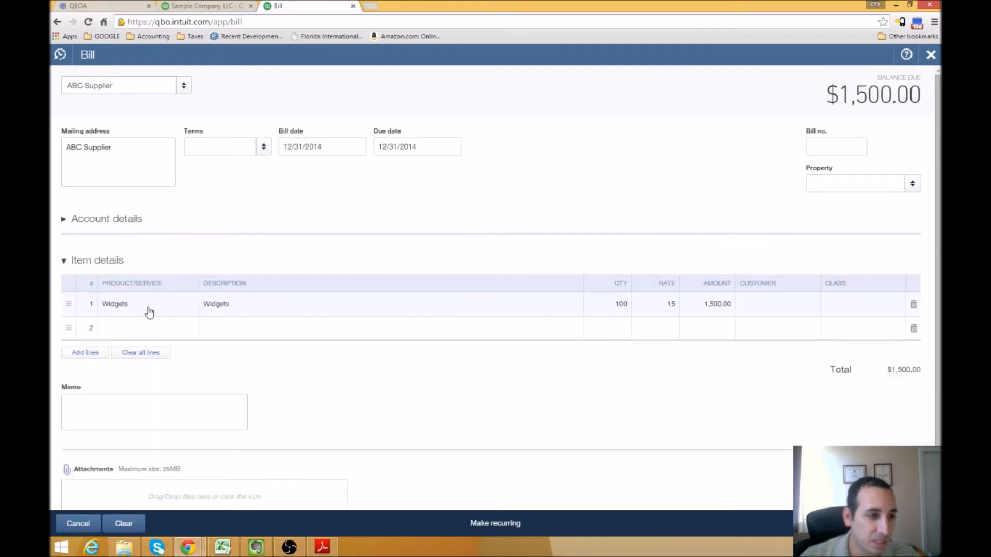
left_click(148, 309)
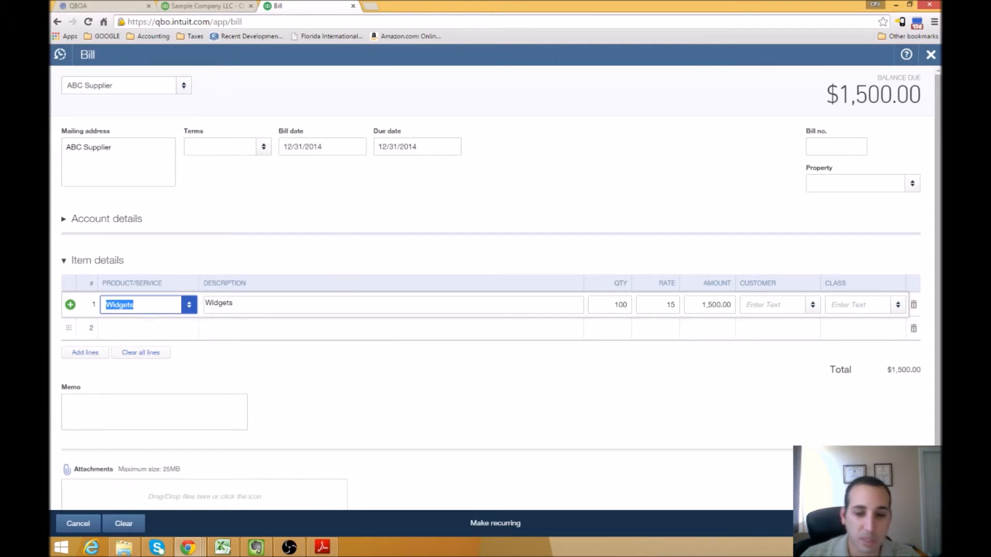
Step: Set the bill date to 01/31/2014
left_click(297, 145)
double_click(325, 149)
key("ctrl+a")
type("01/31/20")
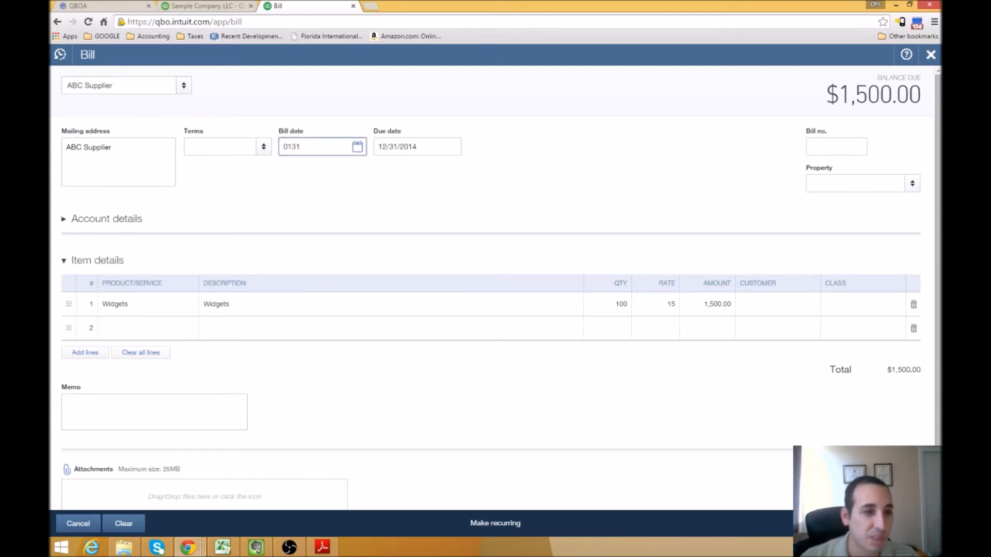
type("14")
key("Tab")
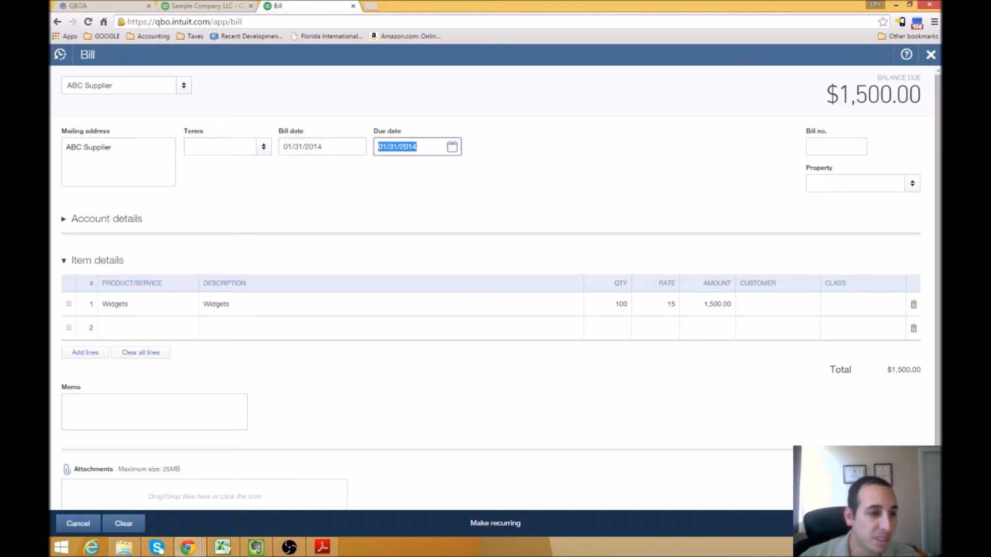
Step: Set the quantity on the bill's Widgets line to 35
left_click(611, 307)
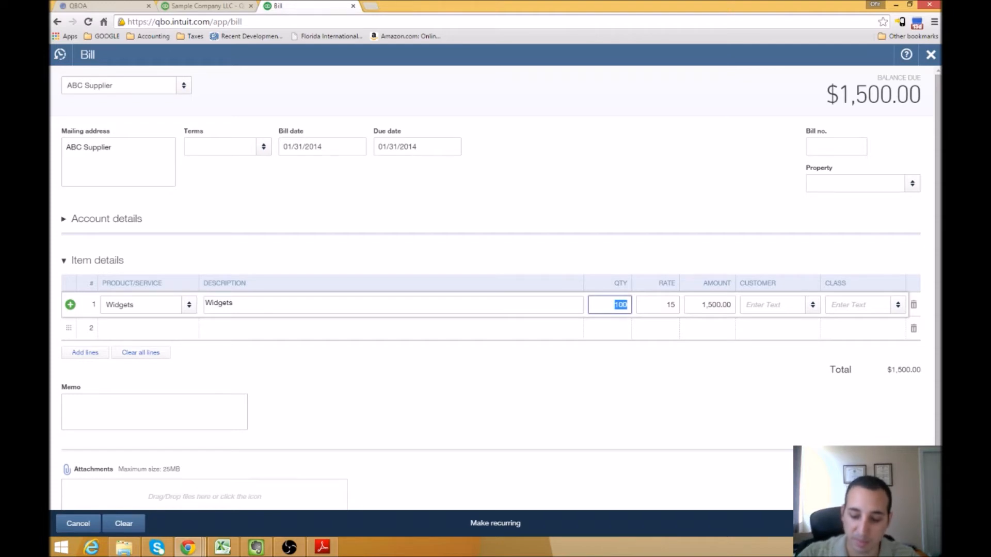
type("35")
key("Tab")
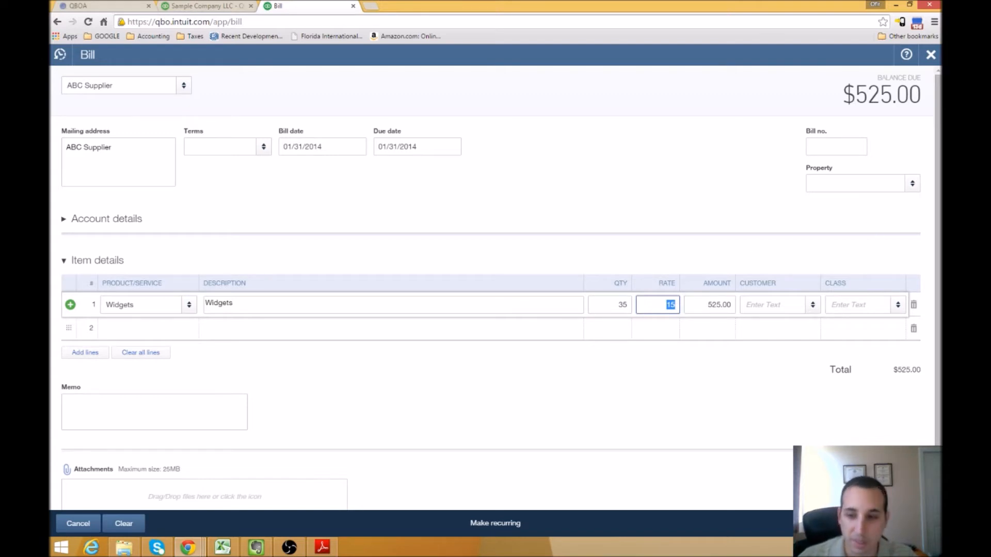
Step: Switch to the Excel workbook, move its window aside and begin the second purchase's date in A3 with 1/31/
left_click(222, 547)
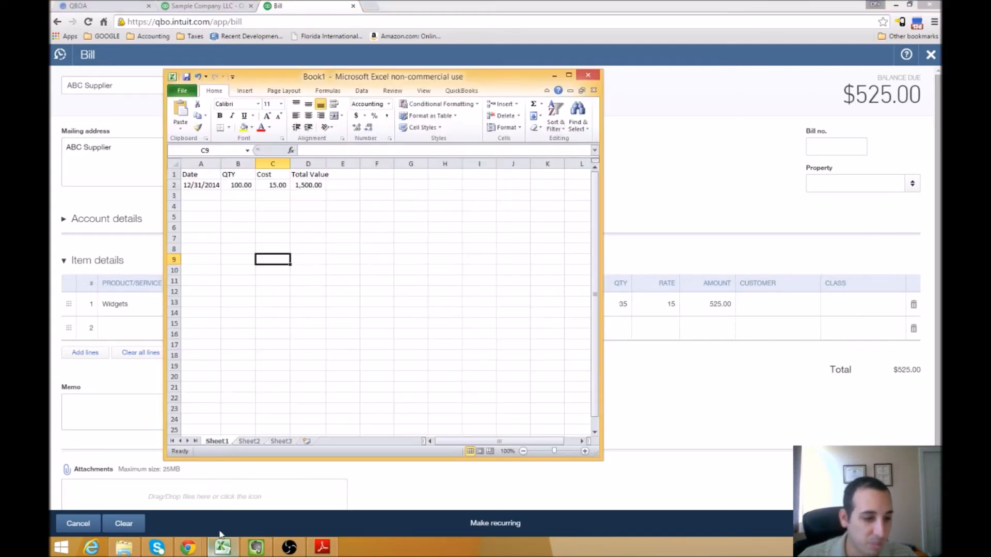
left_click_drag(391, 79, 571, 88)
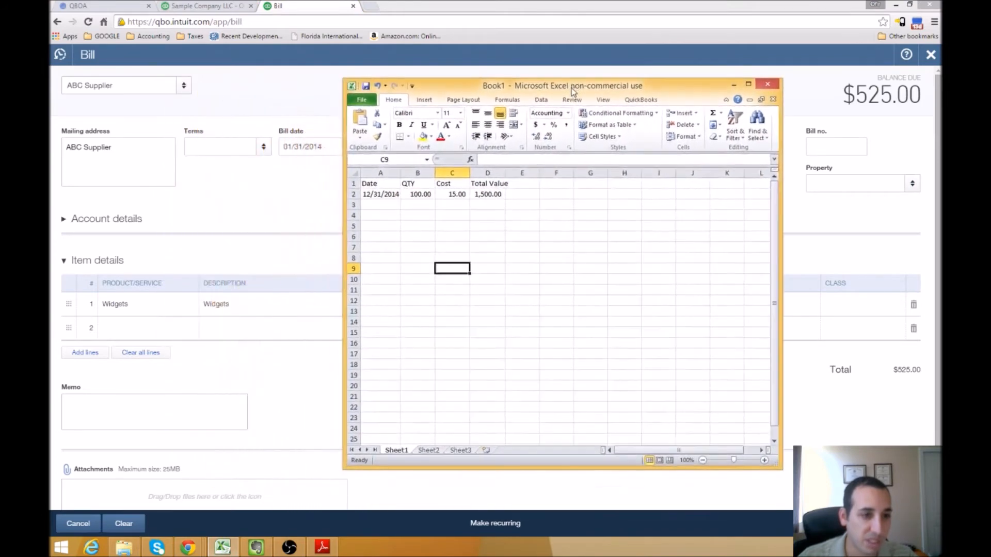
left_click(387, 205)
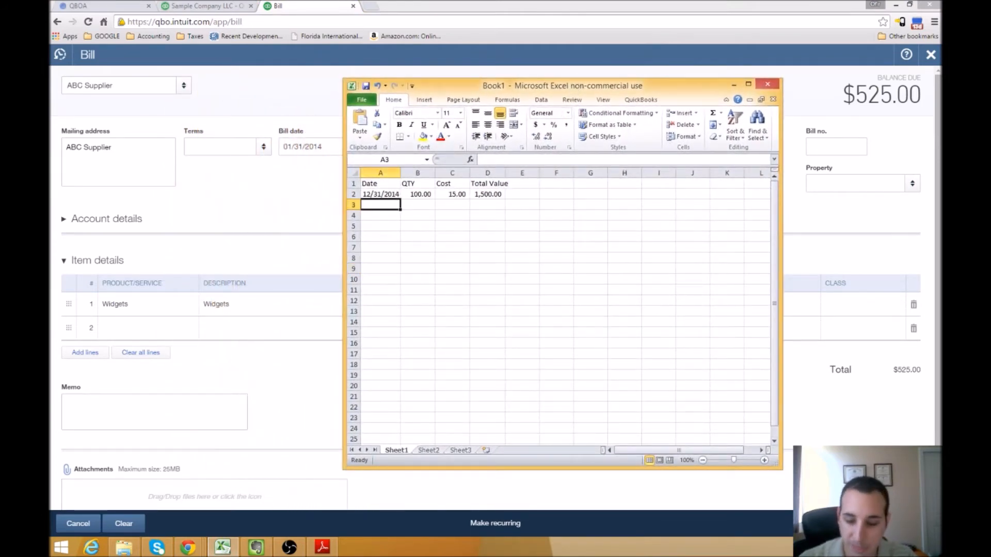
type("1/31/")
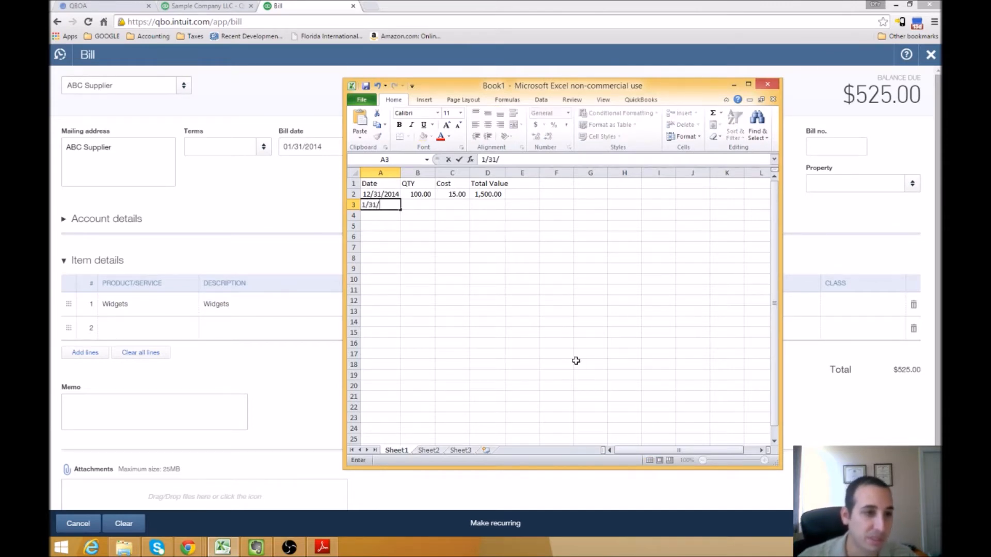
Step: Switch back to the QuickBooks bill and correct the bill date to 01/31/2015
left_click(286, 214)
left_click(324, 144)
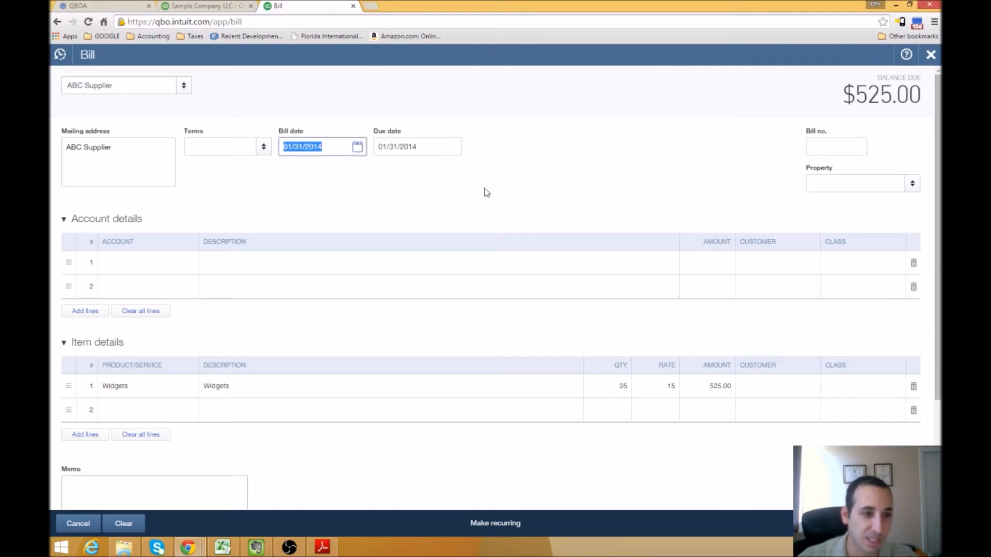
left_click(318, 146)
left_click_drag(318, 146, 332, 145)
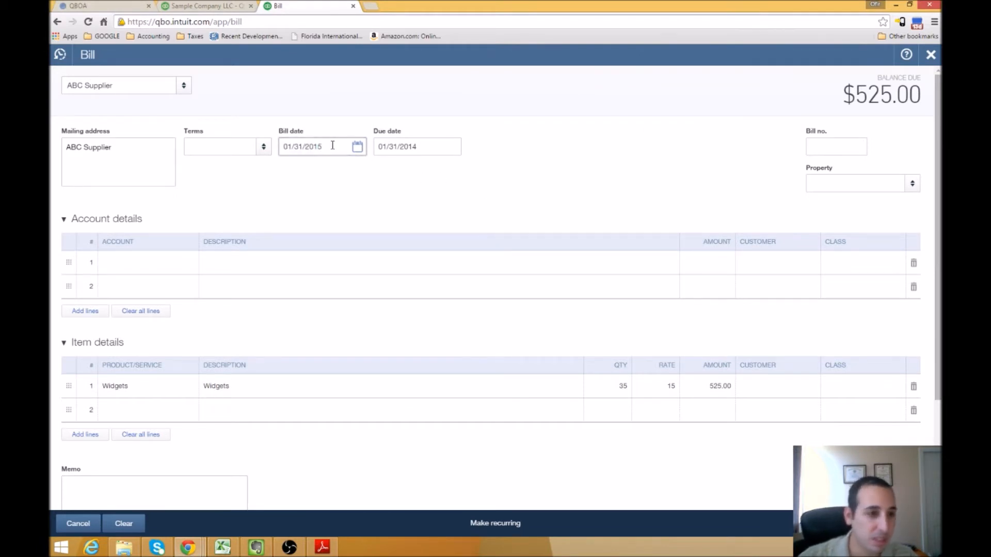
key("Tab")
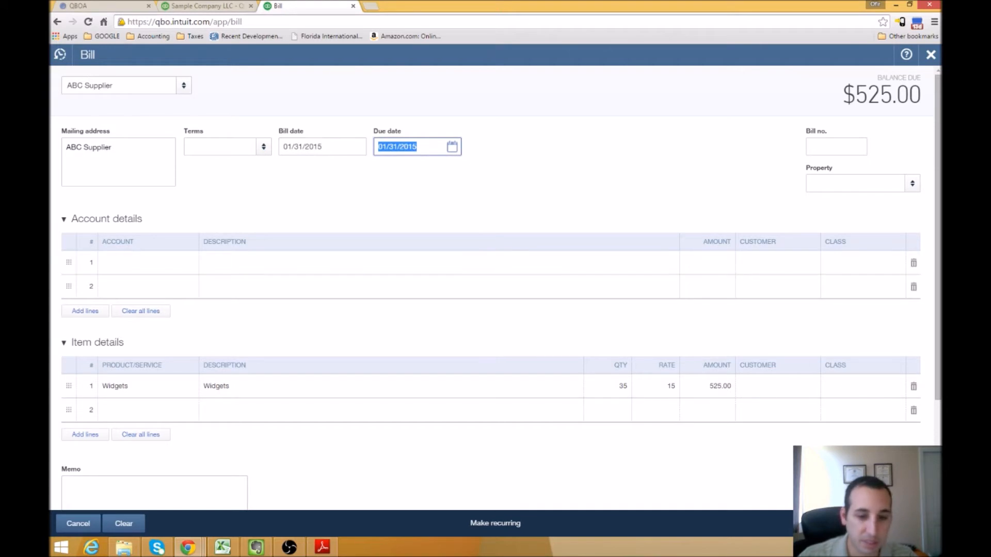
Step: Switch to Excel and fill row 3 with the date 1/31/2015, quantity 35 and cost 15
left_click(222, 547)
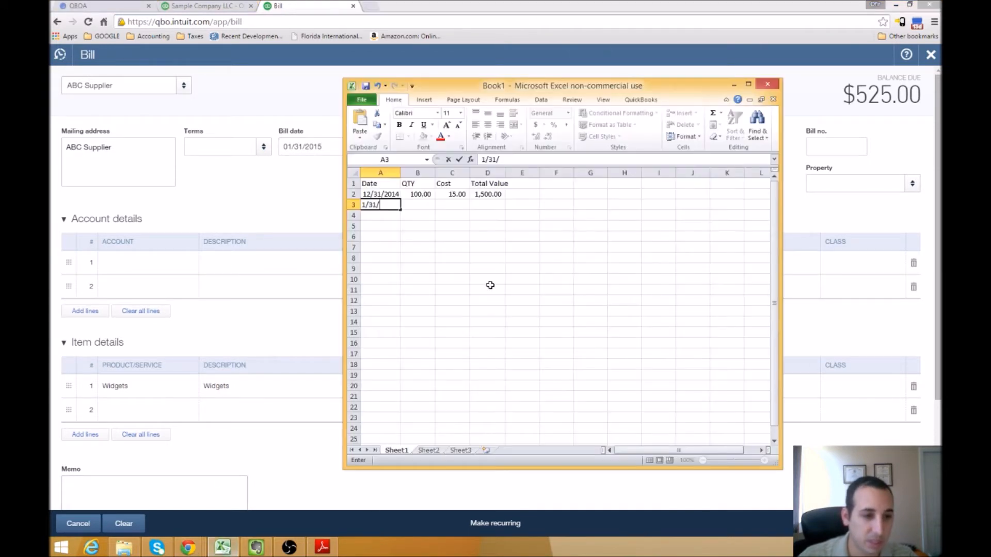
left_click(391, 205)
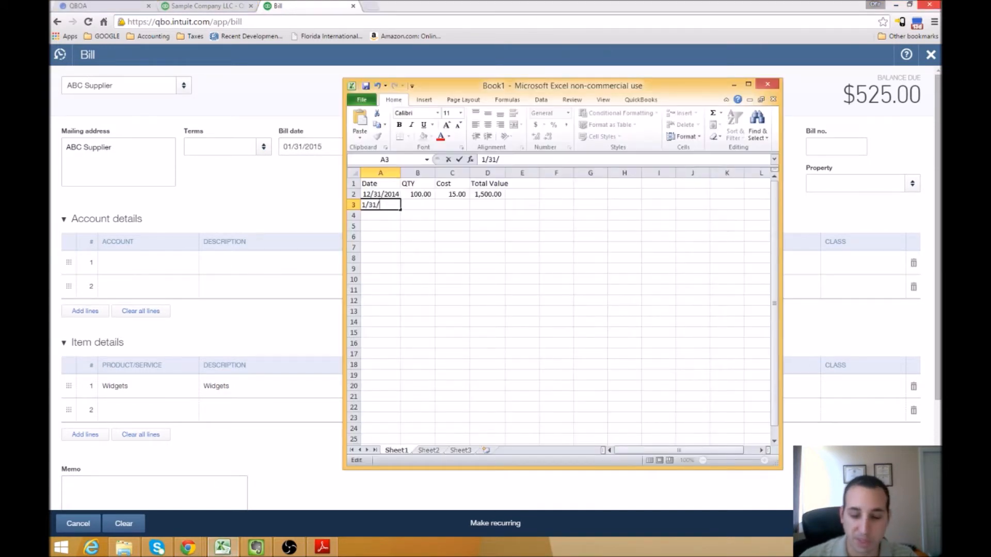
type("2015")
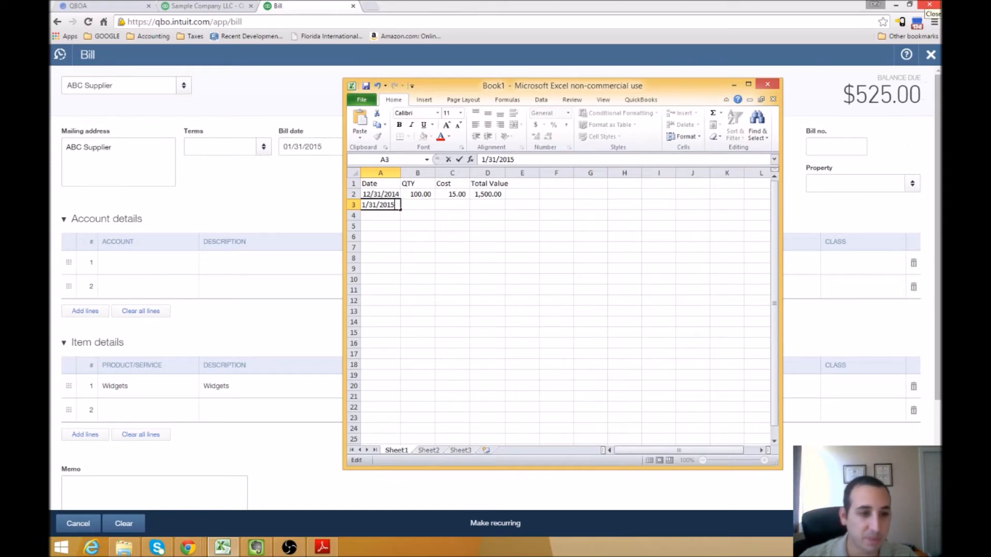
key("Tab")
type("35")
key("Tab")
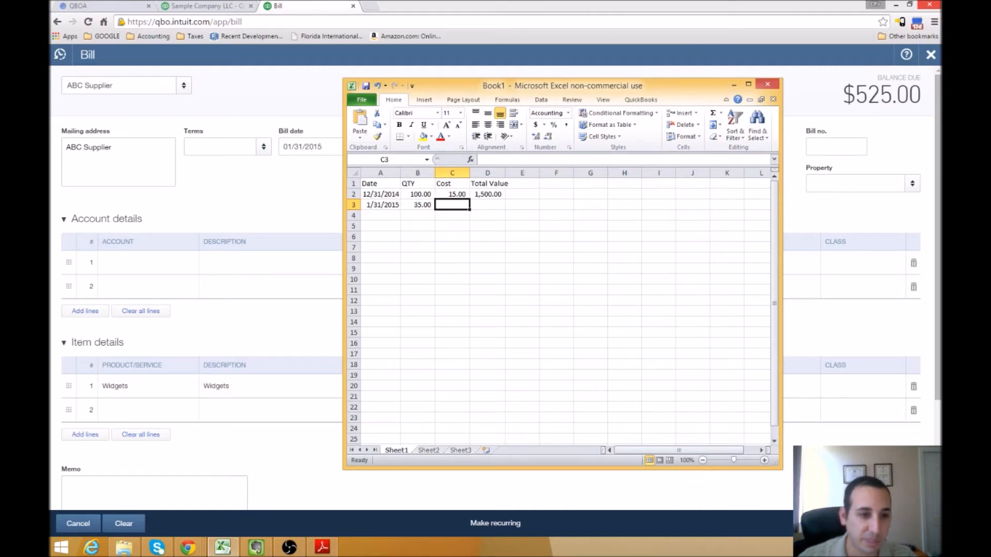
type("15")
key("Tab")
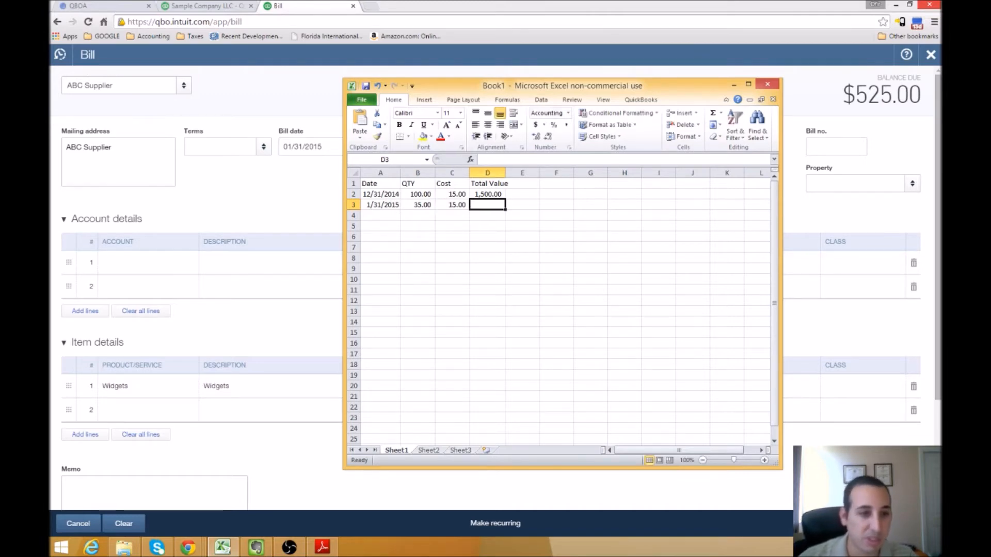
Step: Fill the Total Value formula from D2 down through D8
left_click(480, 194)
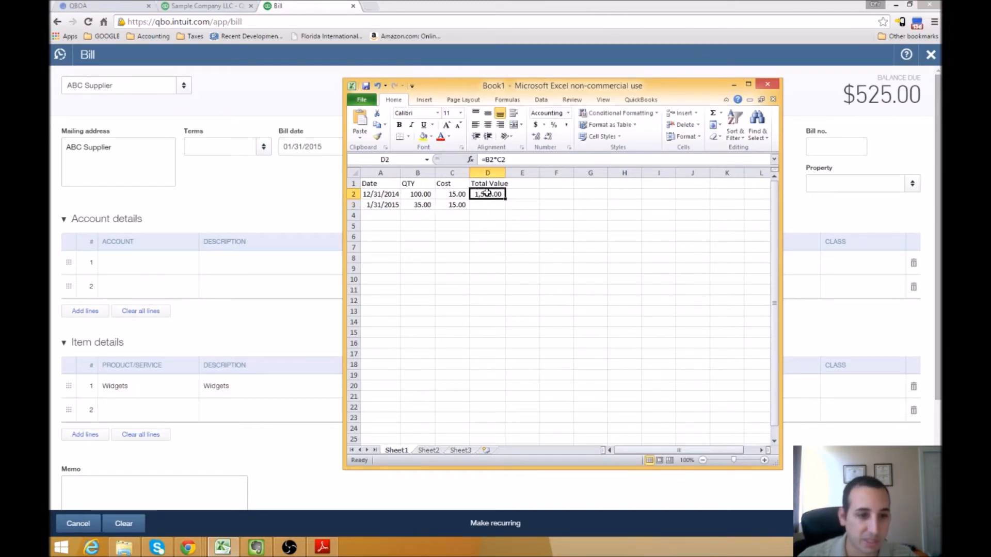
left_click_drag(505, 210, 497, 252)
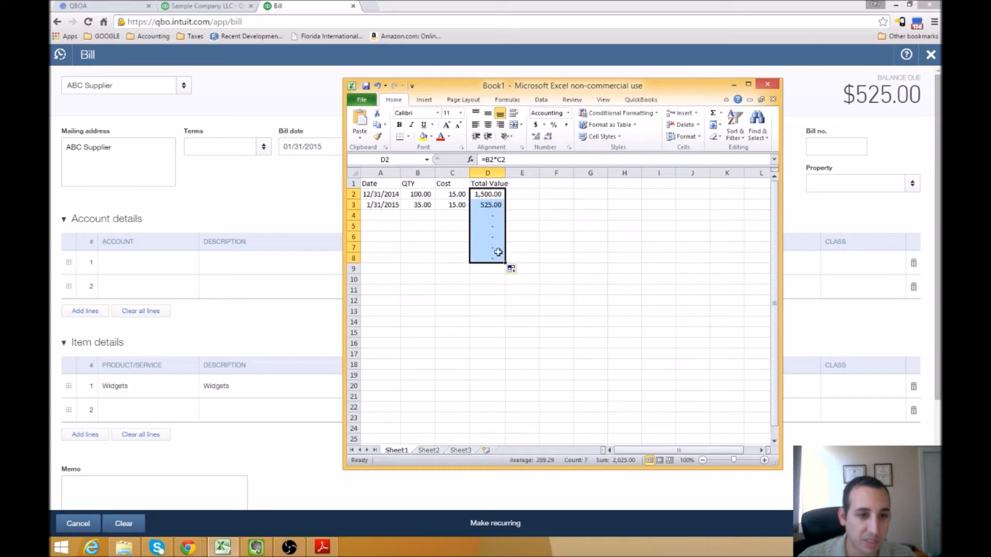
left_click(475, 226)
left_click(479, 207)
Step: Format the QTY values in B2 and B3 to show no decimal places
left_click_drag(418, 194, 420, 206)
left_click(547, 136)
left_click(548, 136)
left_click(426, 251)
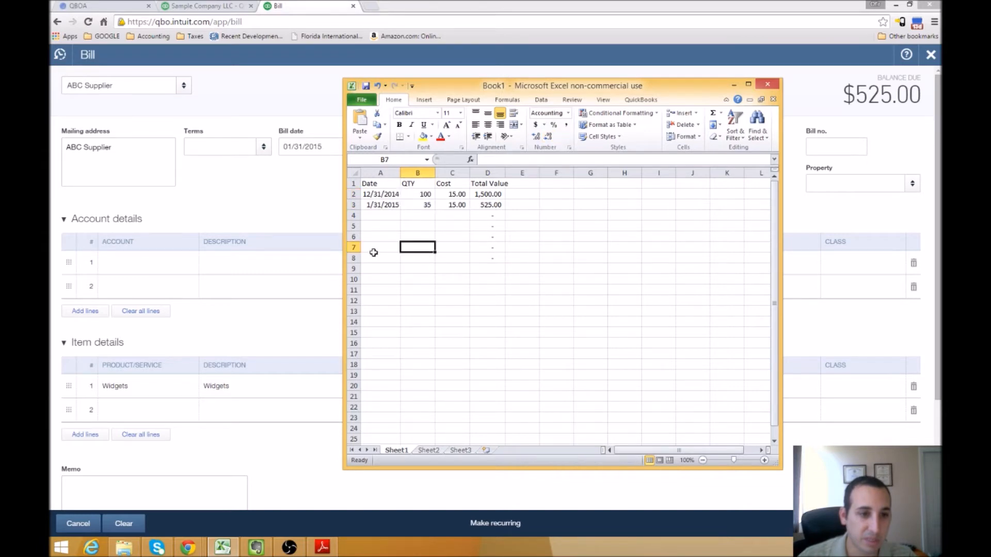
left_click_drag(424, 197, 424, 280)
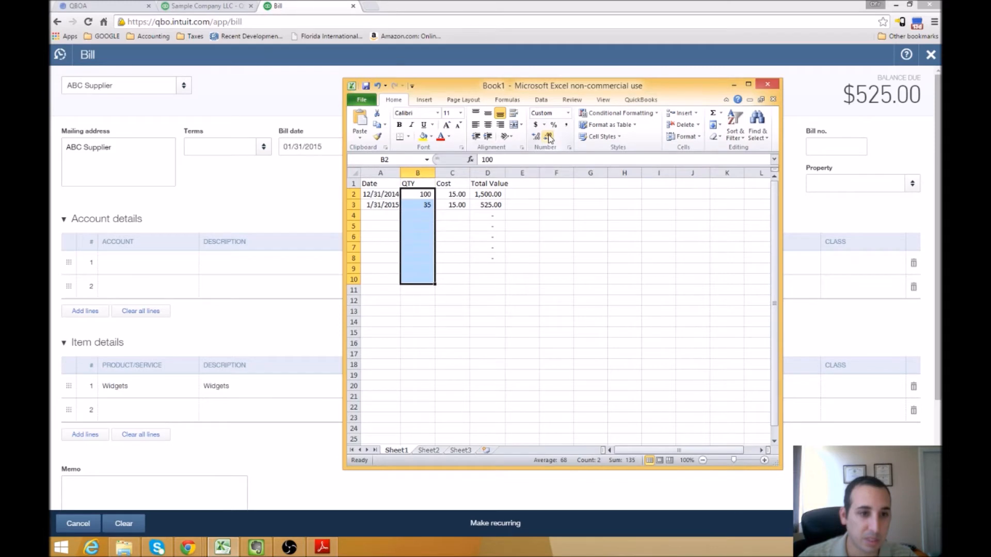
left_click(547, 321)
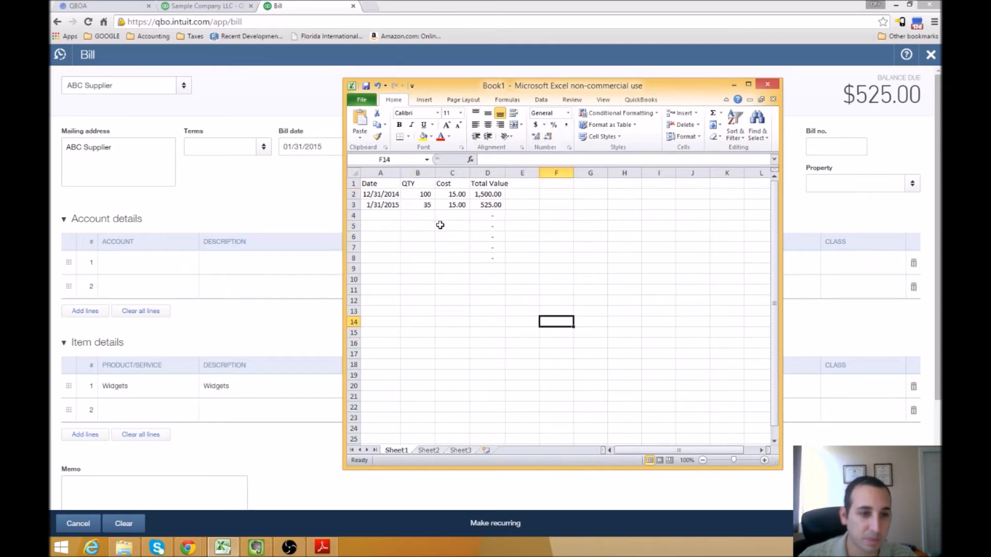
left_click(415, 248)
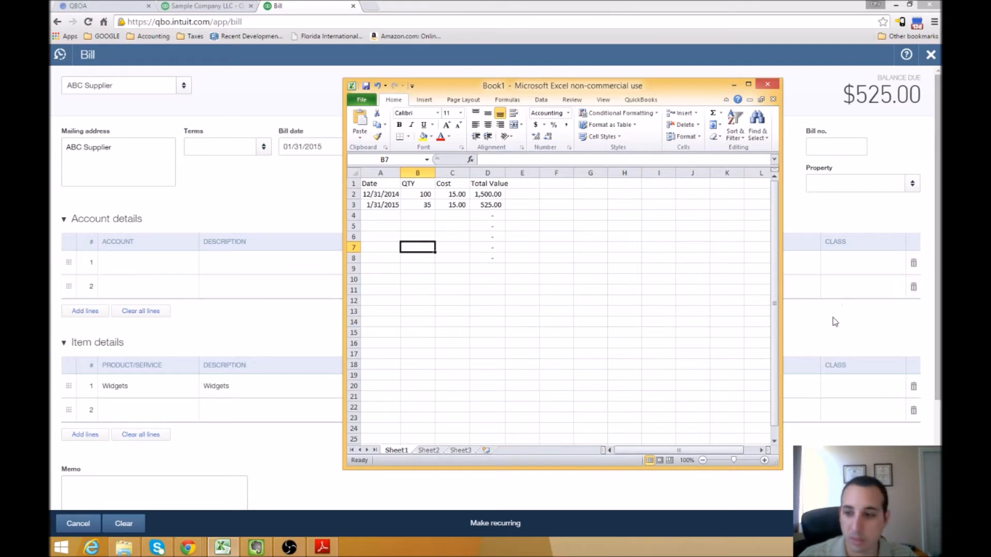
Step: Check the combined Total Value of the two purchases in D2:D3
left_click(488, 215)
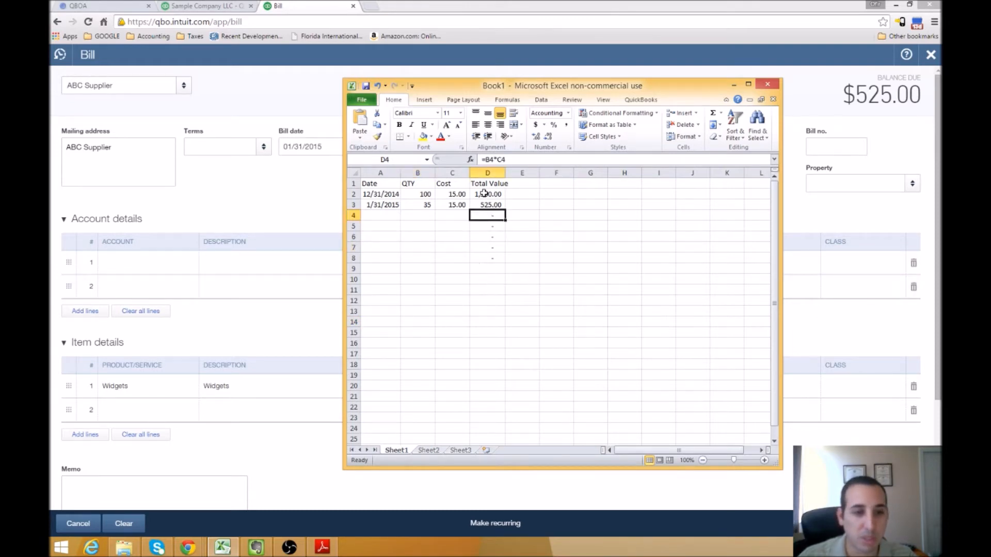
left_click_drag(484, 194, 485, 206)
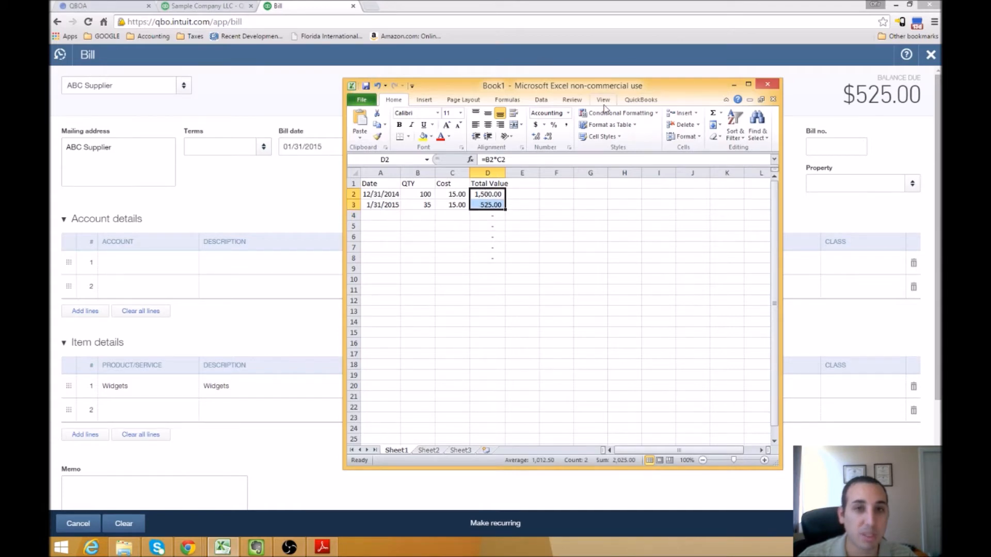
left_click_drag(490, 195, 486, 208)
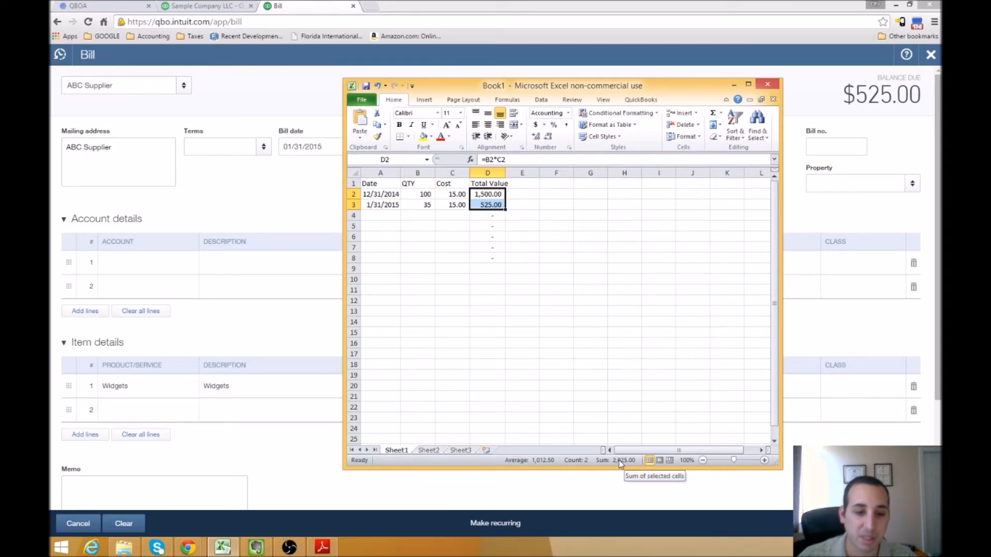
left_click(488, 216)
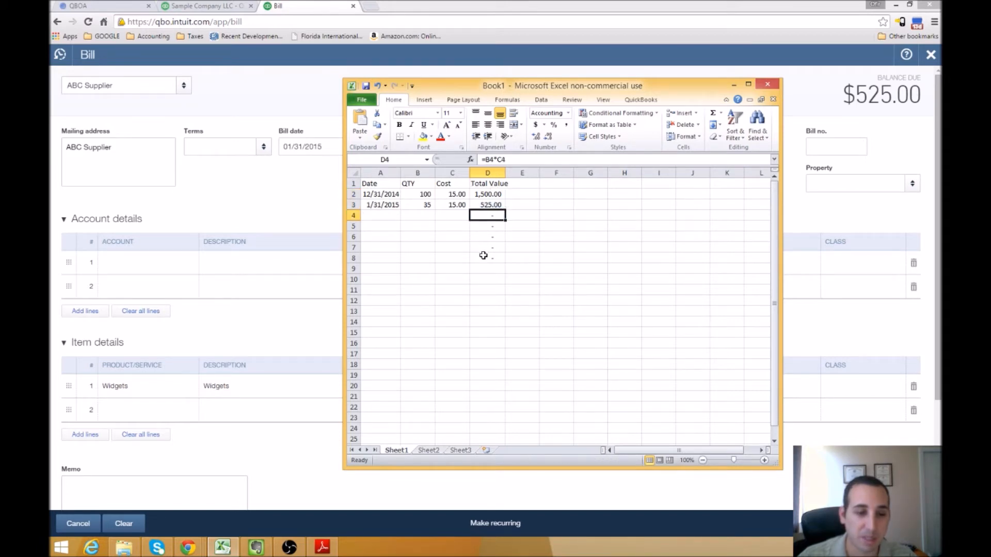
left_click_drag(491, 196, 493, 204)
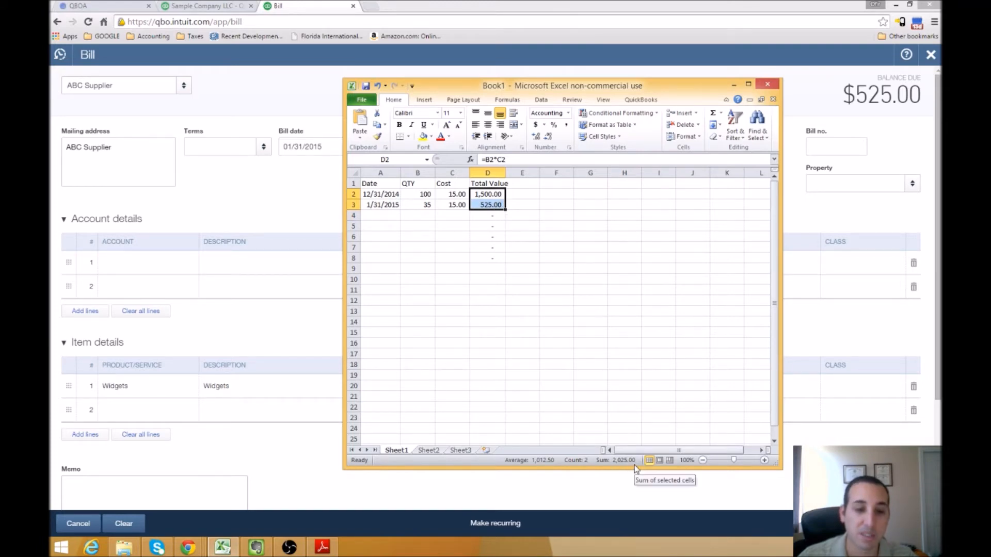
Step: Switch to QuickBooks, save the ABC Supplier bill for 35 Widgets and refresh the balance sheet report
left_click(204, 7)
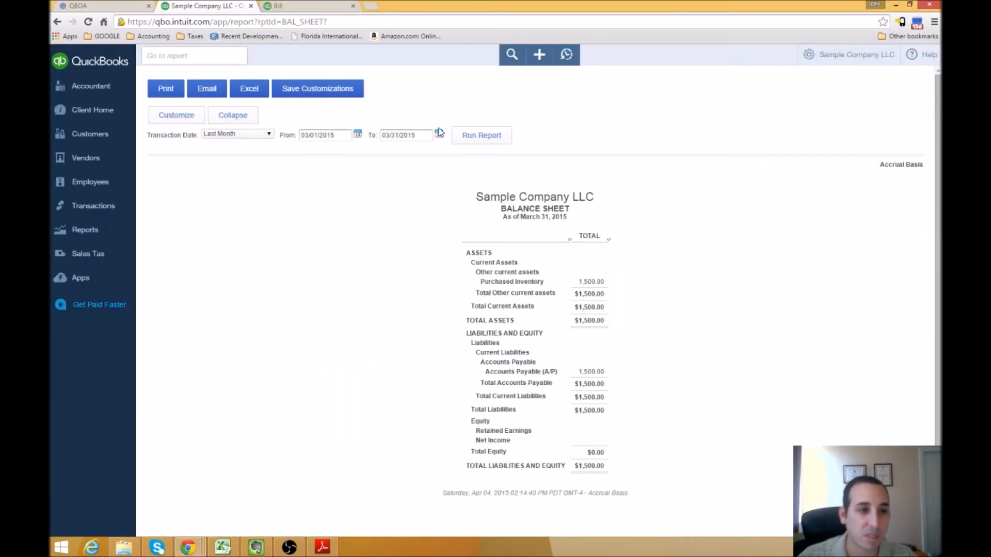
left_click(466, 137)
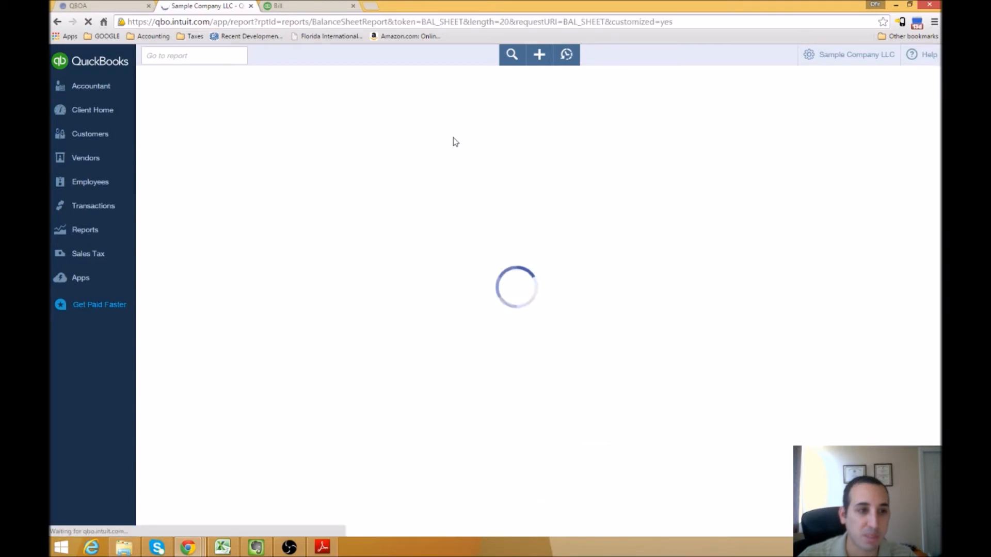
left_click(289, 6)
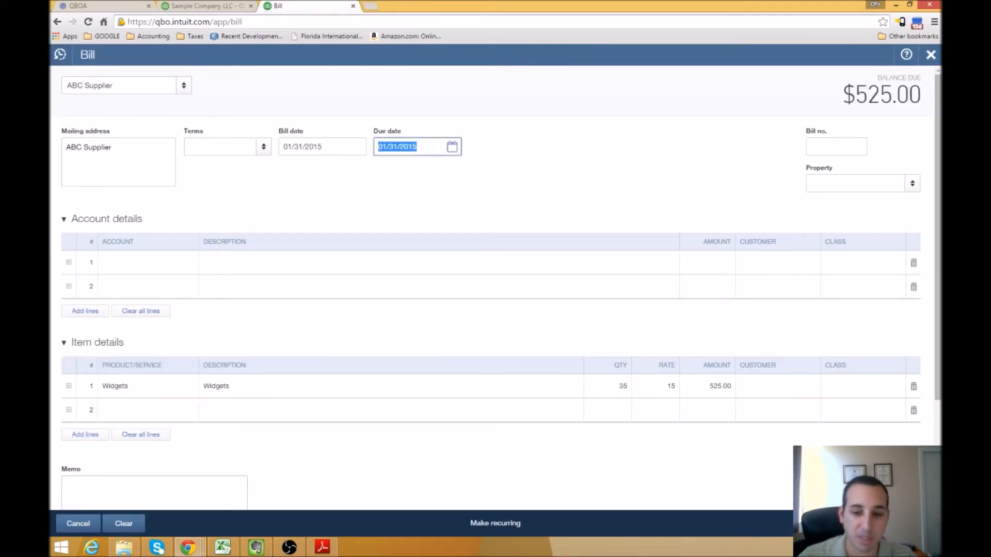
left_click(882, 523)
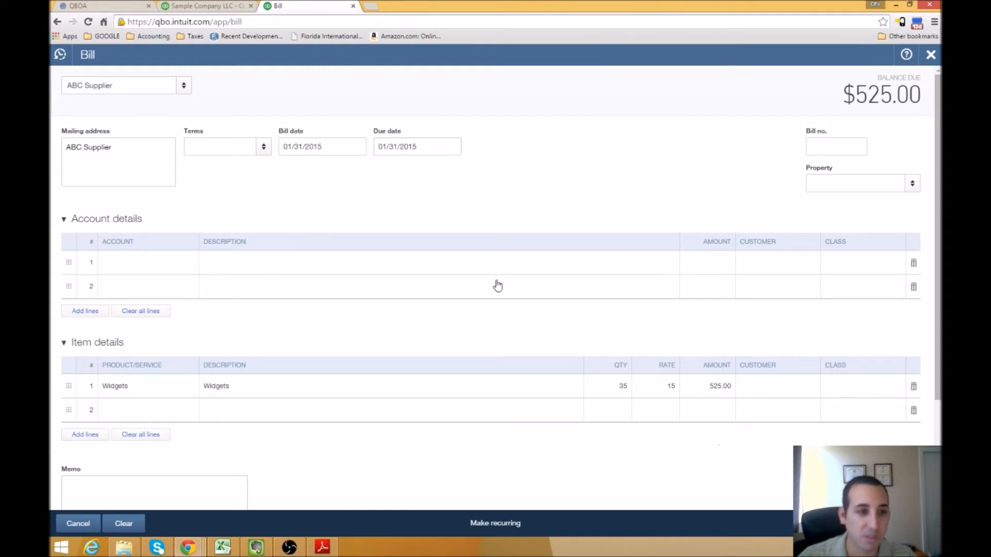
left_click(224, 8)
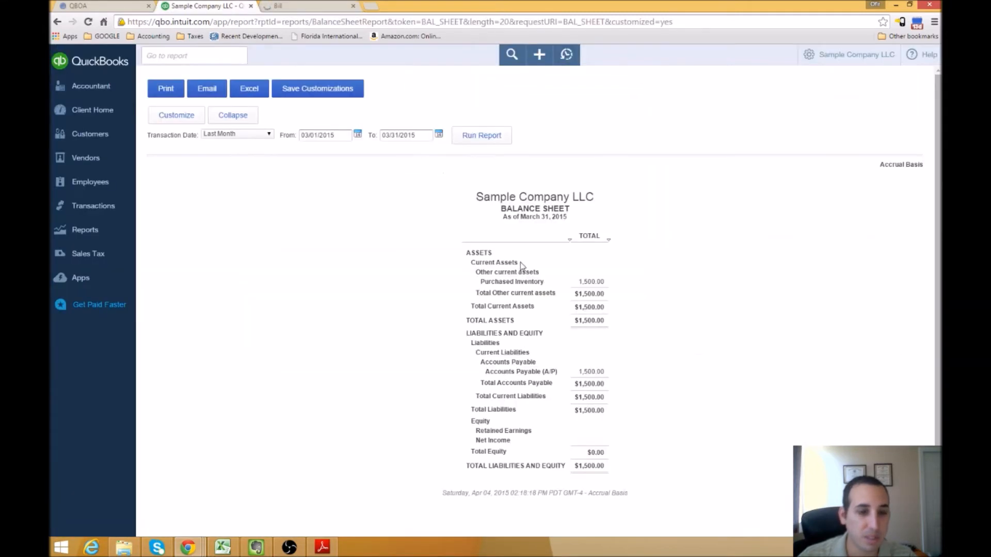
left_click(91, 24)
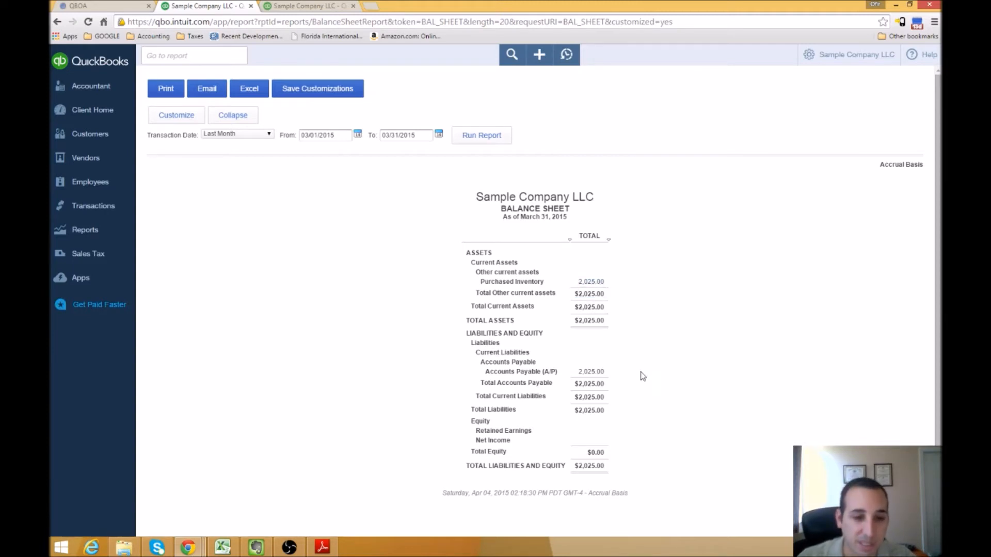
Step: Bring up the Excel workbook over the report to compare its inventory total with the balance sheet, then return to QuickBooks
left_click(222, 547)
left_click_drag(635, 89, 662, 126)
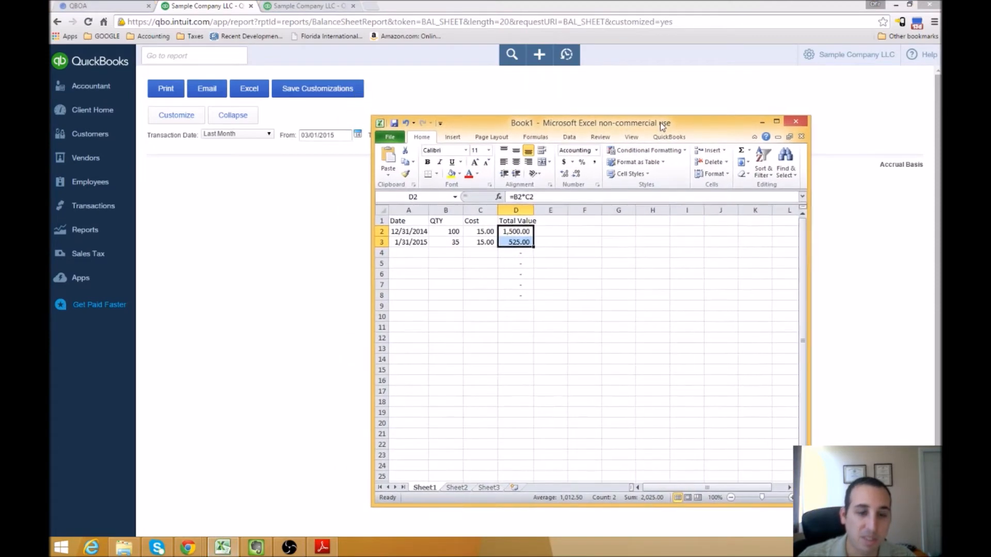
left_click(865, 308)
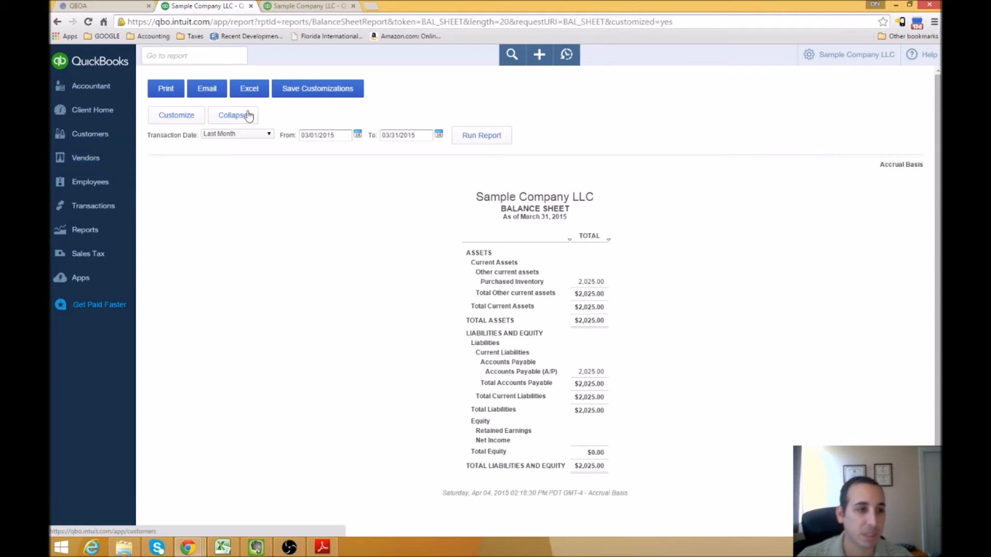
Step: Create a new invoice for Customer A, keeping the invoice date 01/31/2015
left_click(538, 54)
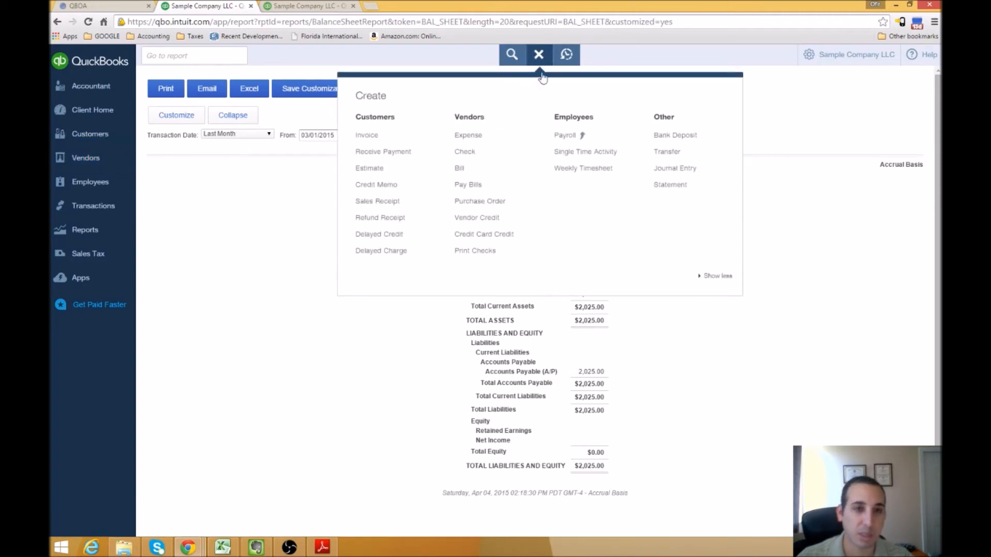
left_click(376, 142)
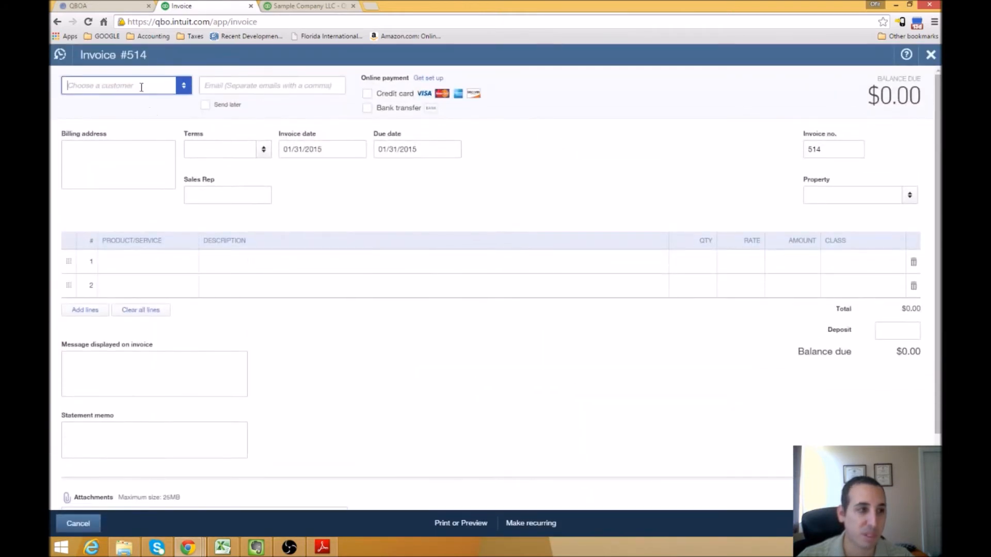
left_click(169, 88)
left_click(135, 124)
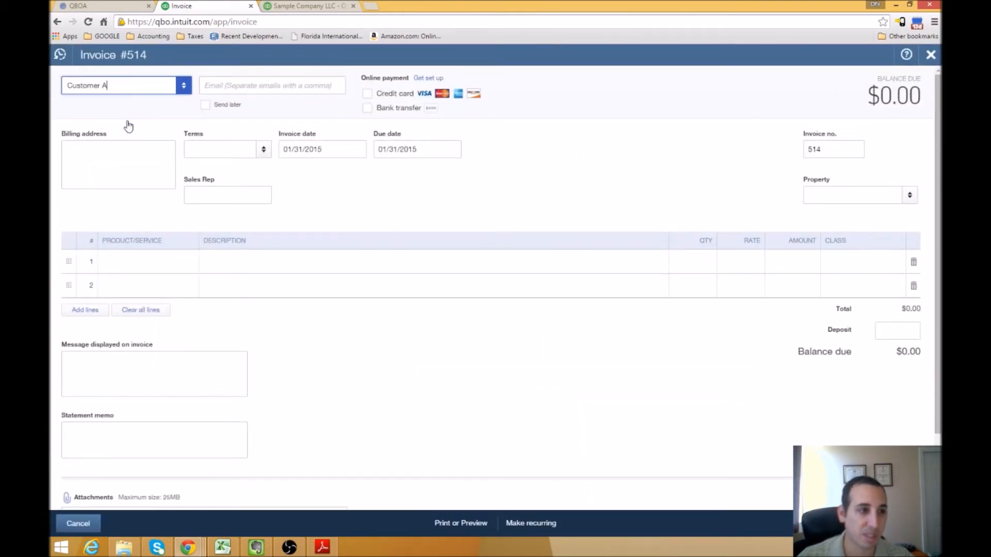
key("Tab")
key("Tab")
key("Tab")
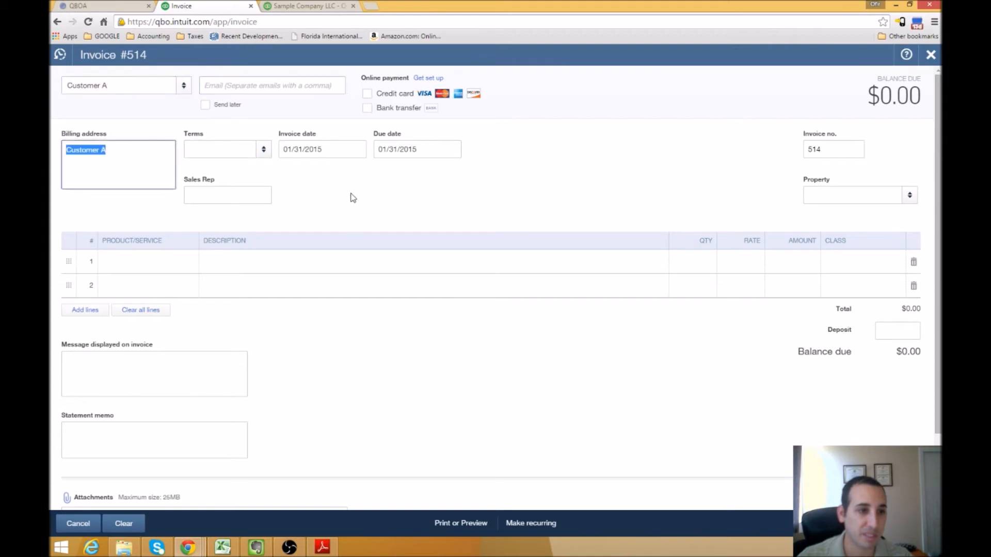
key("Tab")
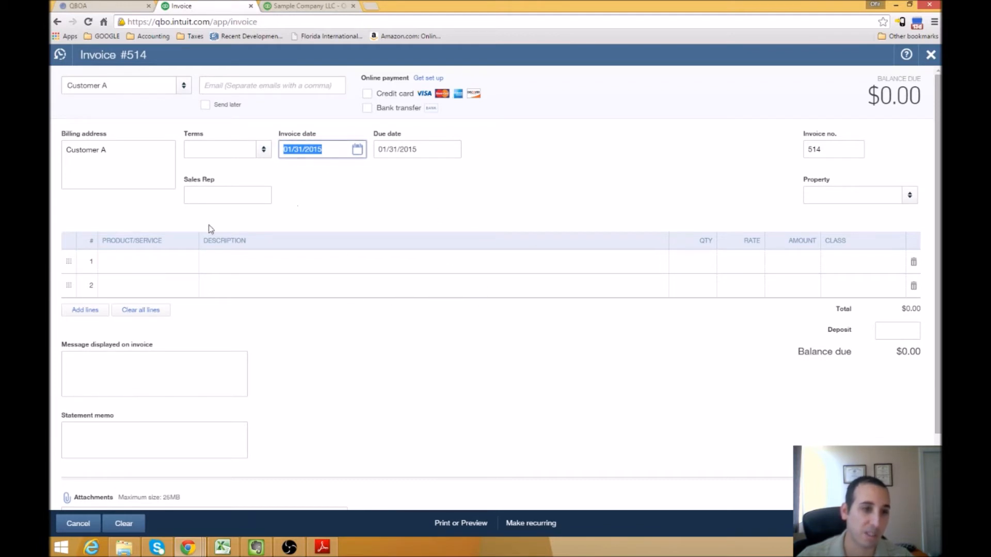
Step: Fill the first invoice line with the product Widgets and a quantity of 65, keeping the rate of 50
left_click(124, 255)
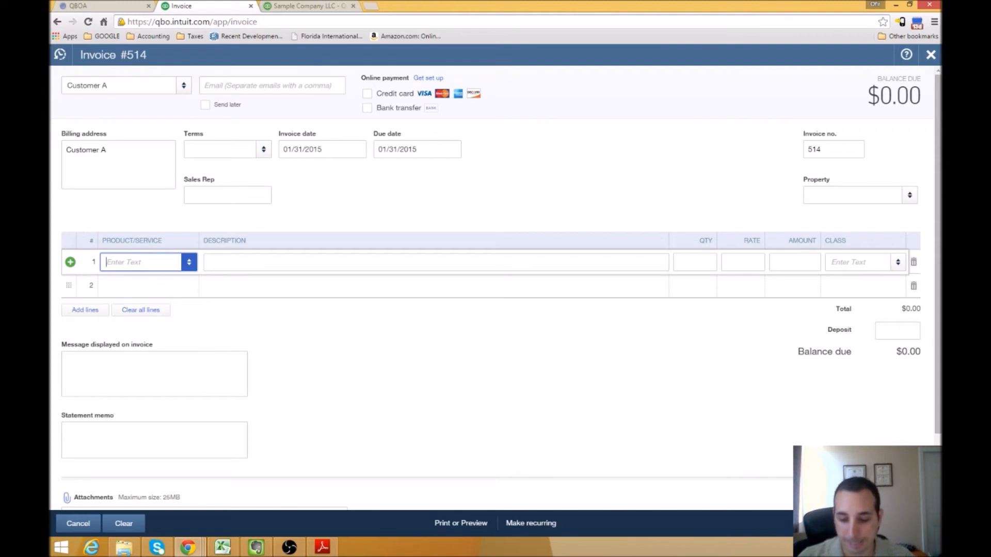
type("65")
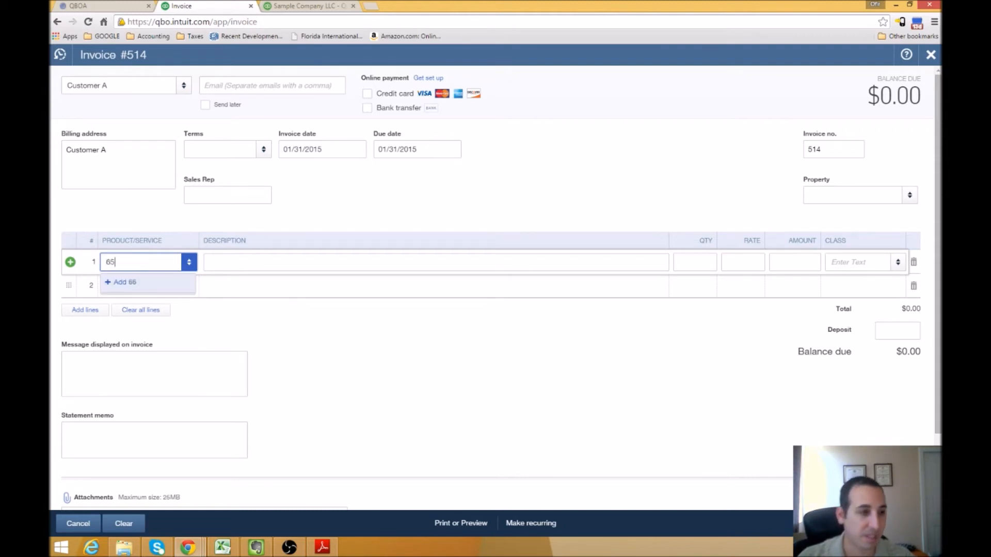
key("BackSpace")
key("BackSpace")
type("Widgets")
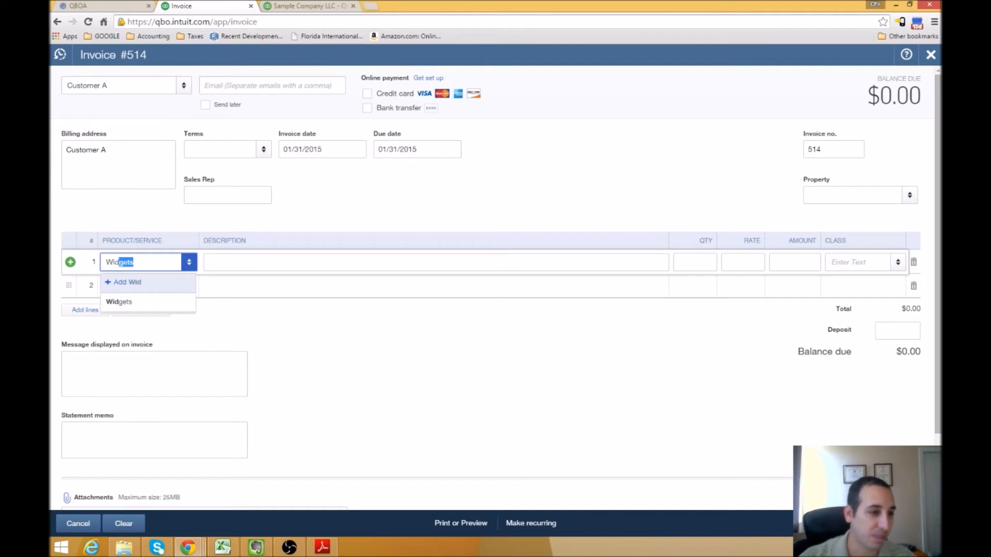
key("Tab")
key("Tab")
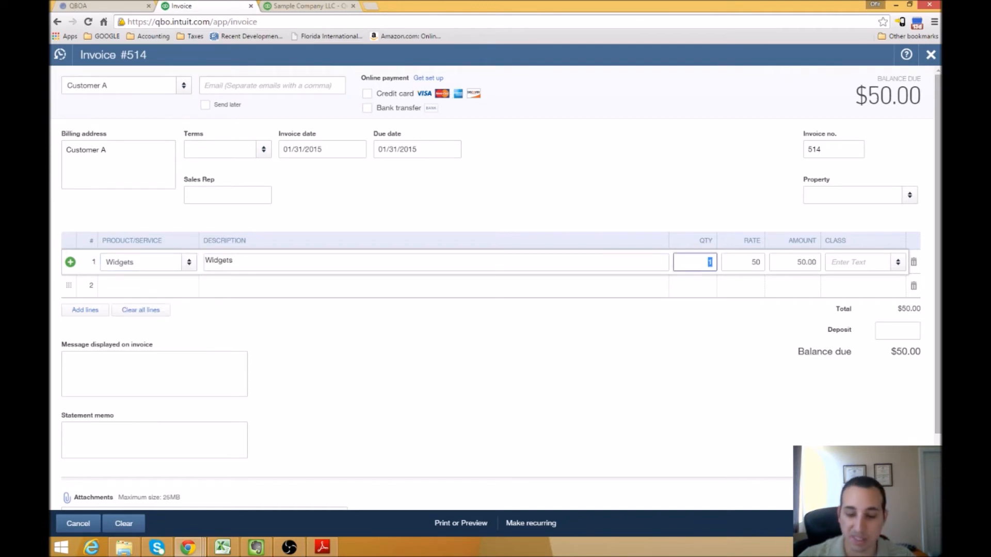
key("Tab")
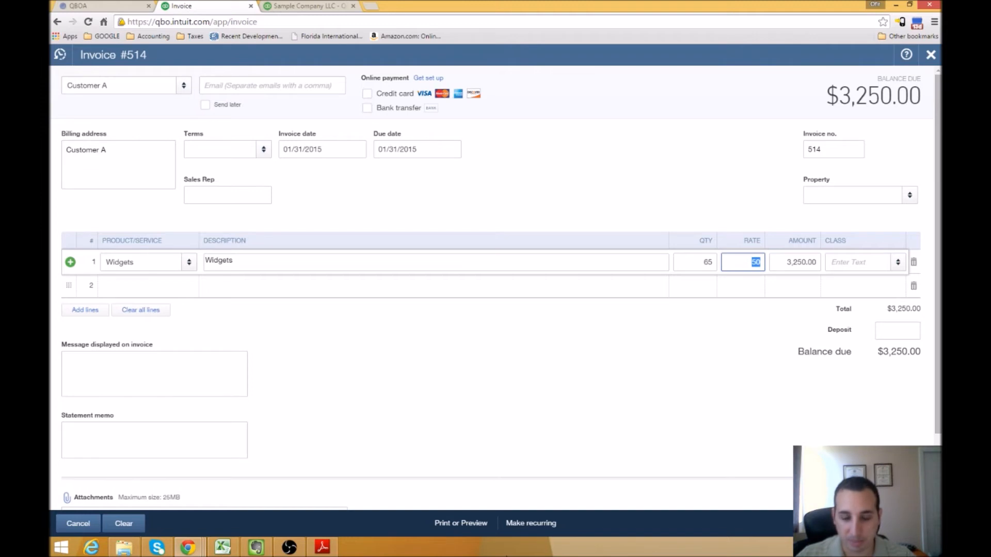
Step: Switch to Excel, move its window aside and fill row 4 with the date 1/31/15, quantity -65 and cost 15
left_click(222, 547)
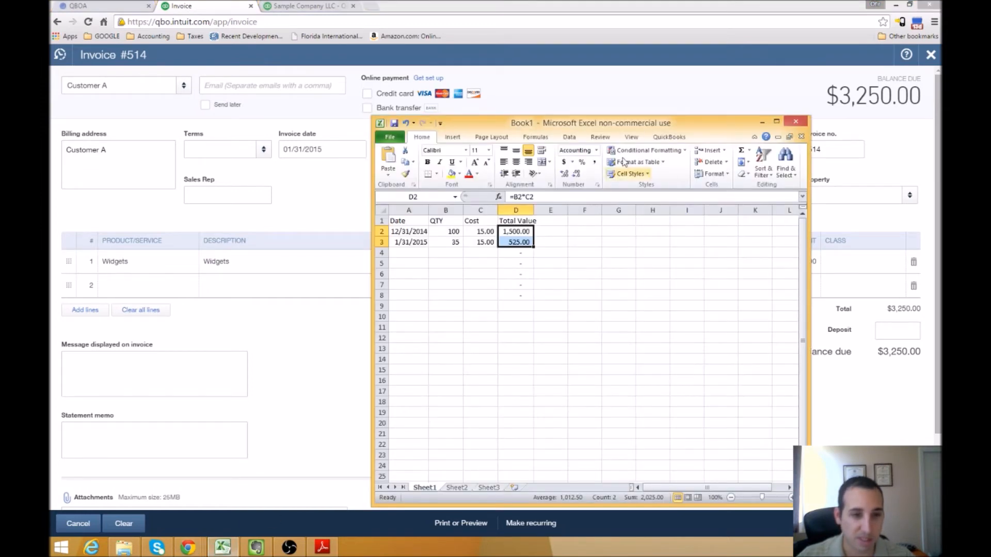
left_click_drag(640, 126, 439, 92)
left_click(211, 220)
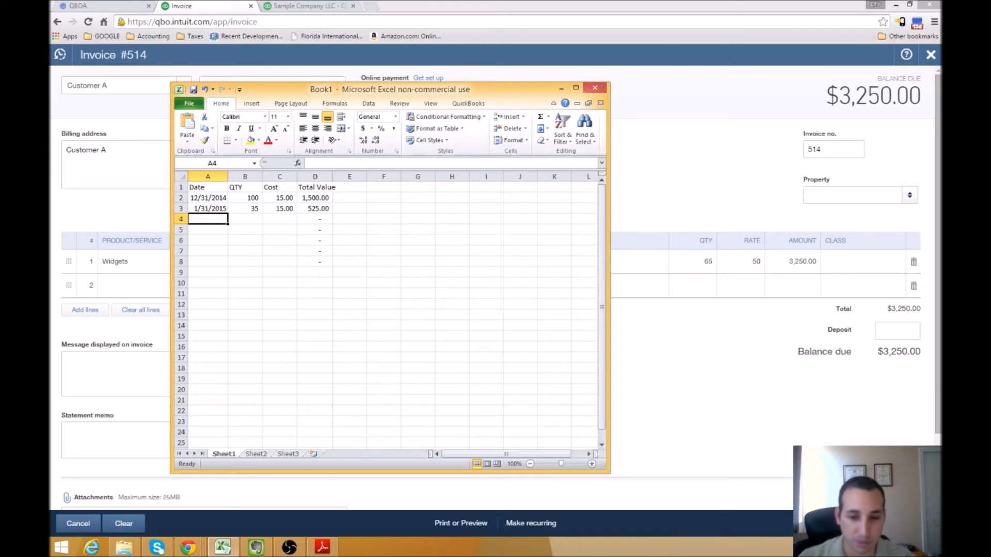
type("1/31/15")
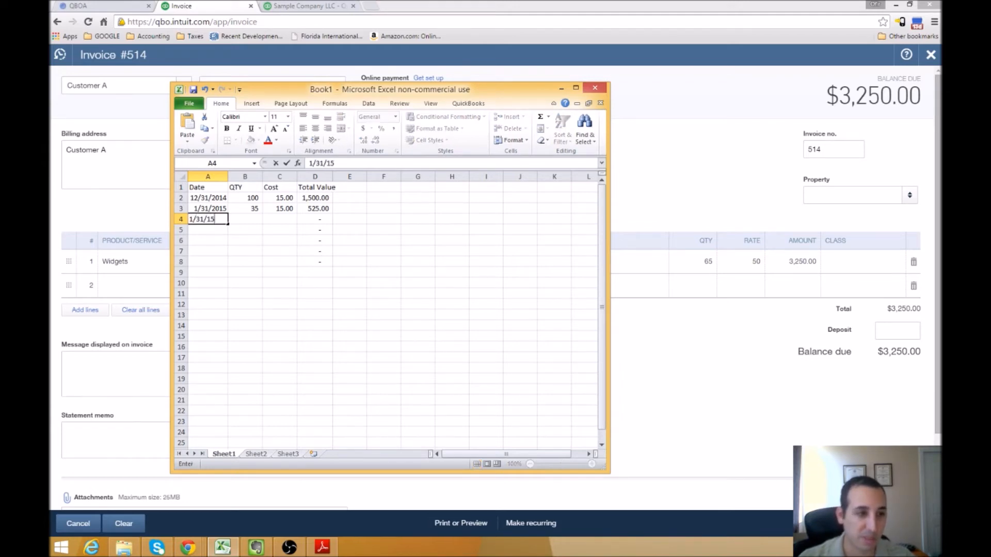
key("Tab")
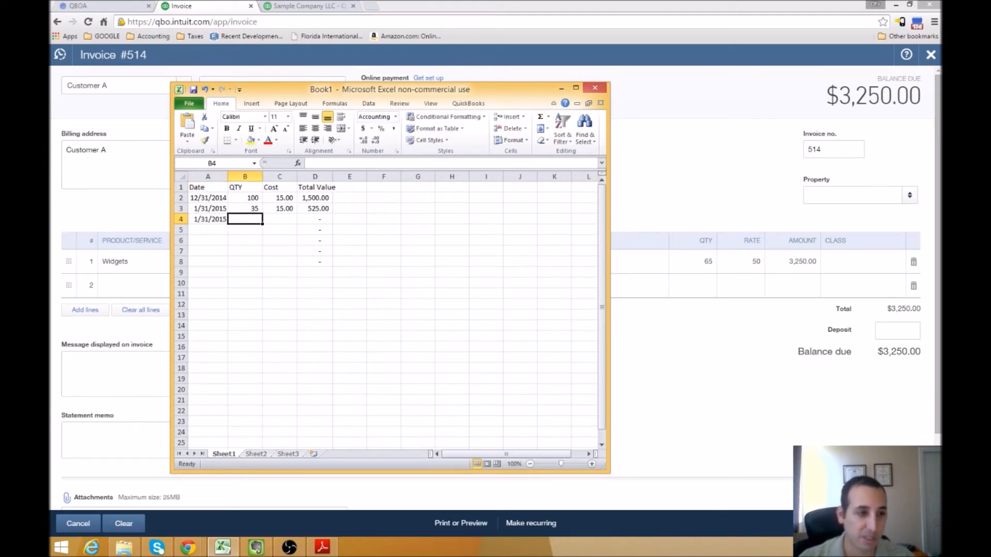
type("-65")
key("Tab")
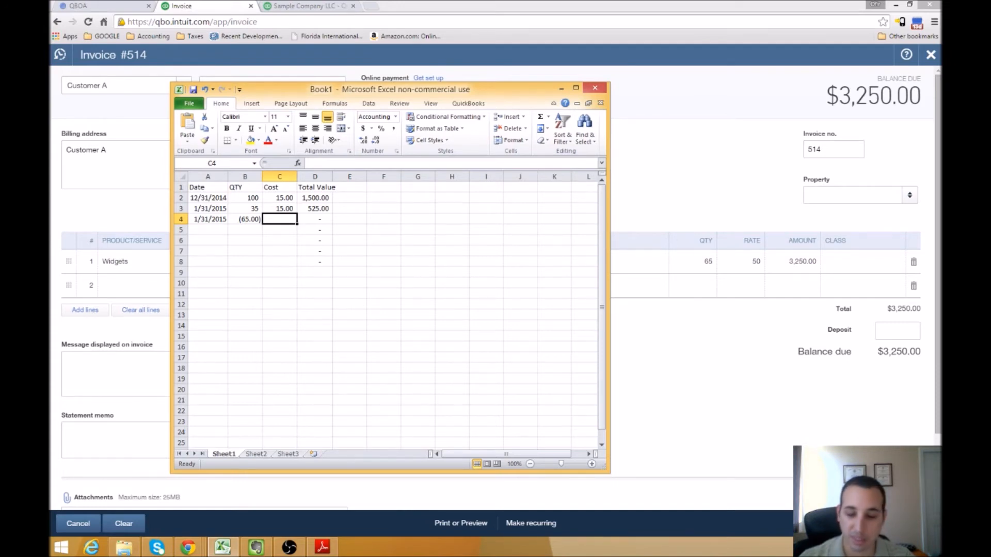
type("15")
key("Tab")
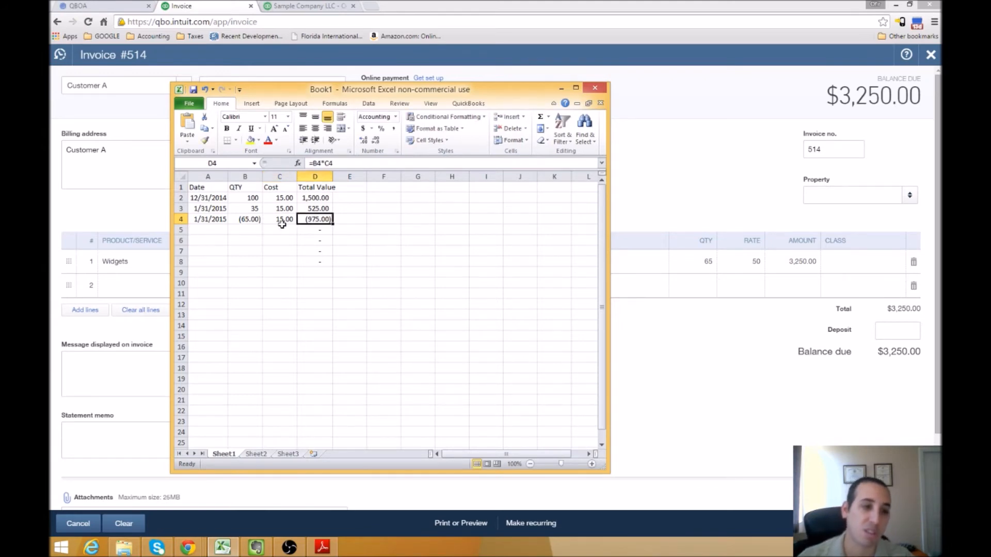
Step: Format the QTY cells B2 through B8 to show no decimal places
left_click(246, 218)
left_click_drag(246, 199, 239, 258)
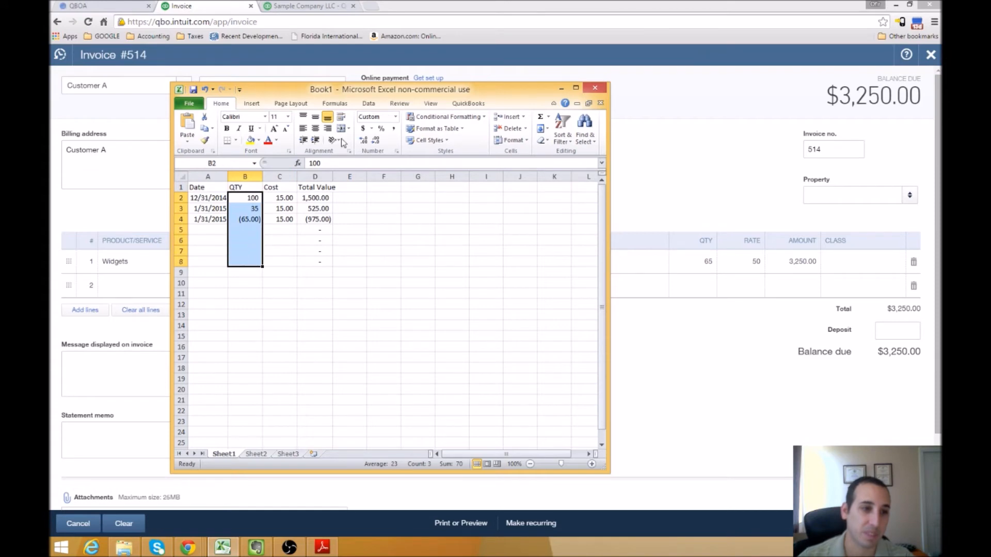
left_click(376, 142)
left_click(376, 141)
left_click(376, 142)
left_click(375, 143)
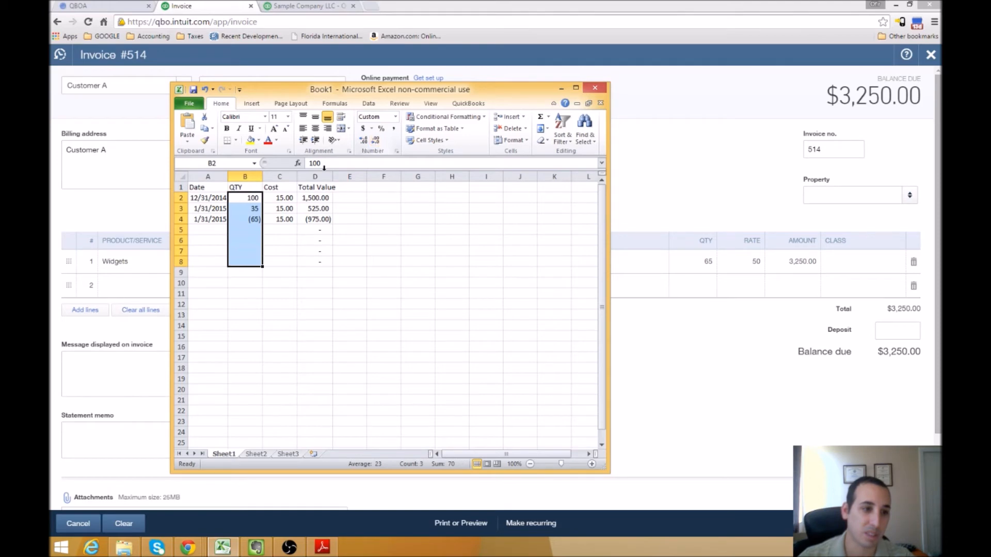
Step: Move the Excel window aside so the customer and invoice date fields of the invoice behind it are uncovered
left_click(304, 283)
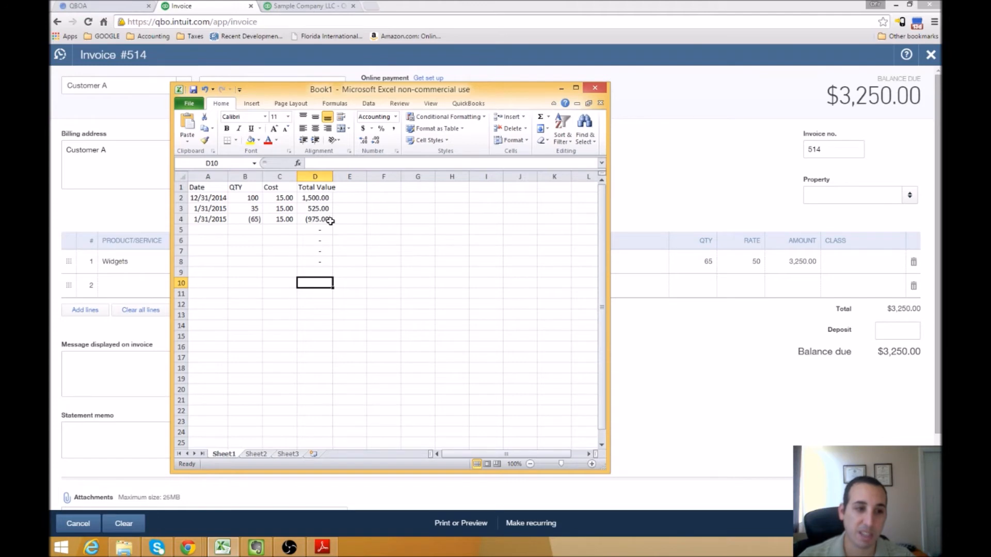
left_click(391, 259)
left_click(261, 238)
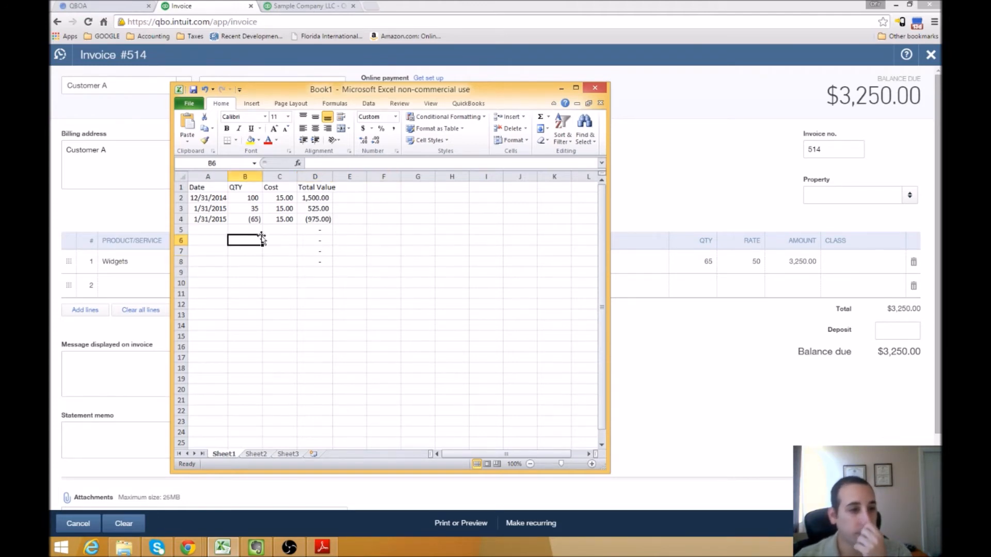
left_click(452, 238)
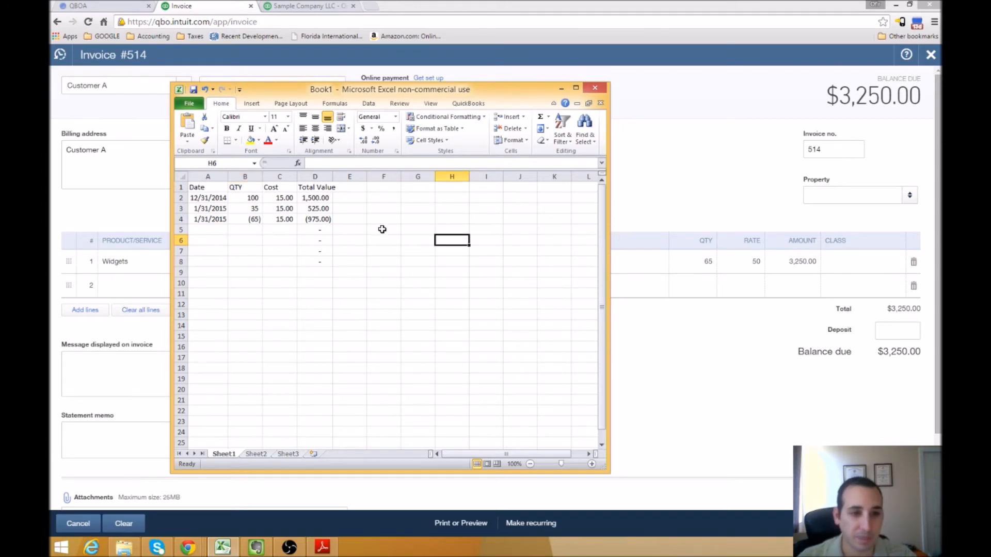
left_click_drag(414, 86, 569, 89)
left_click(463, 222)
left_click(497, 271)
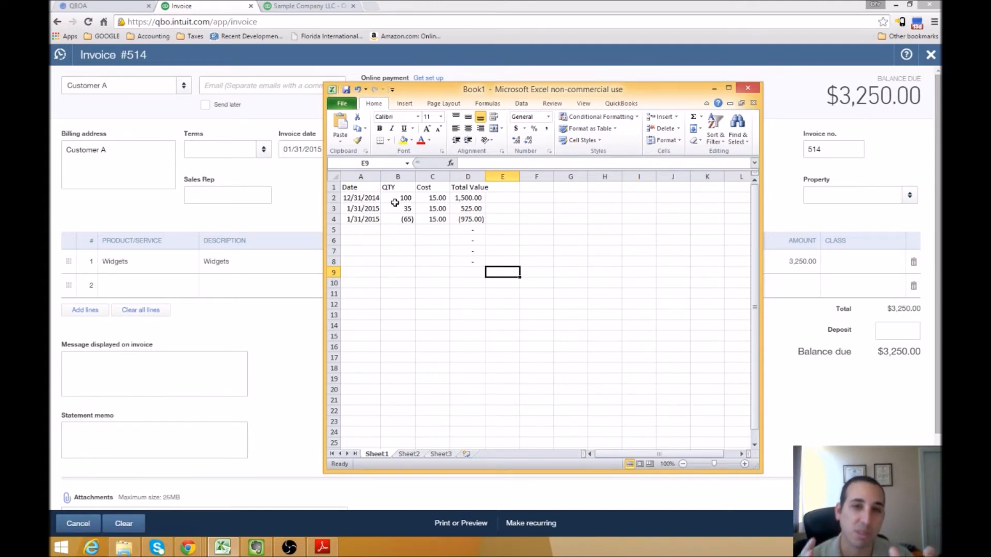
Step: Examine the row 4 date and the quantities in B2 through B4
left_click(368, 221)
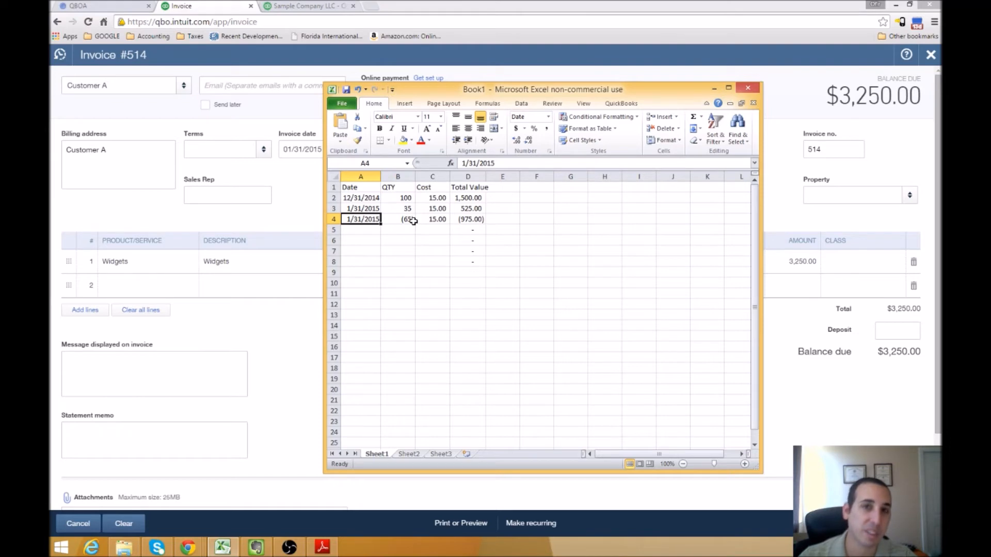
left_click_drag(409, 198, 409, 208)
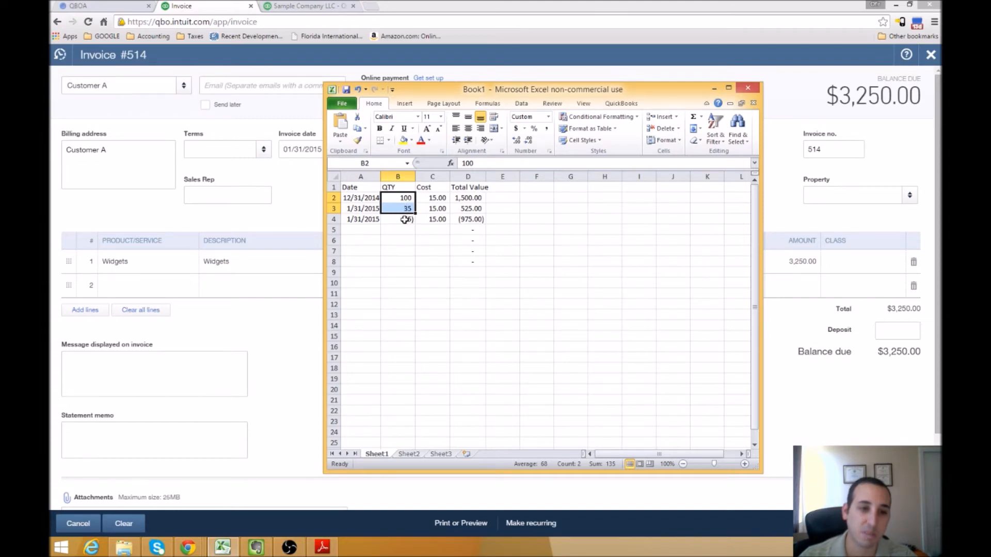
left_click(407, 219)
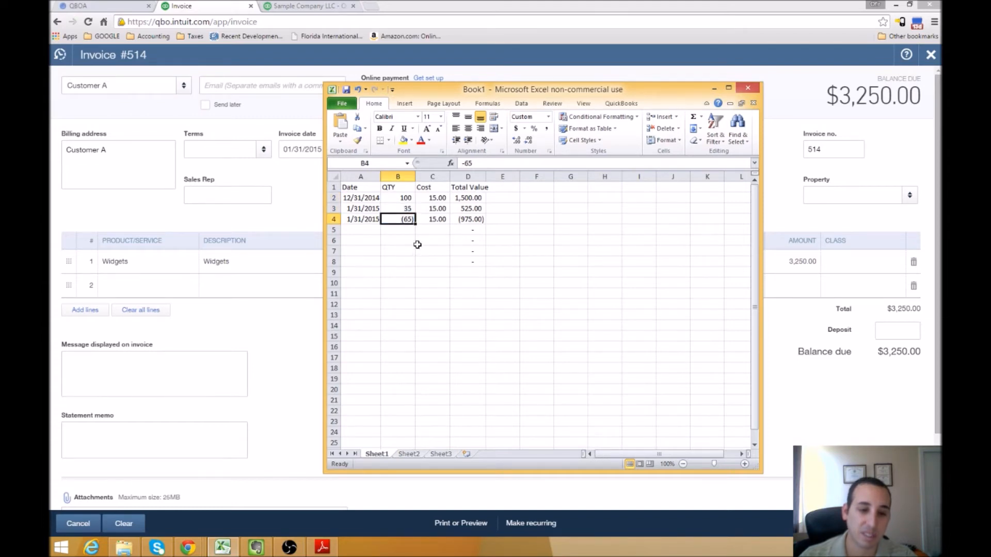
left_click_drag(402, 200, 400, 217)
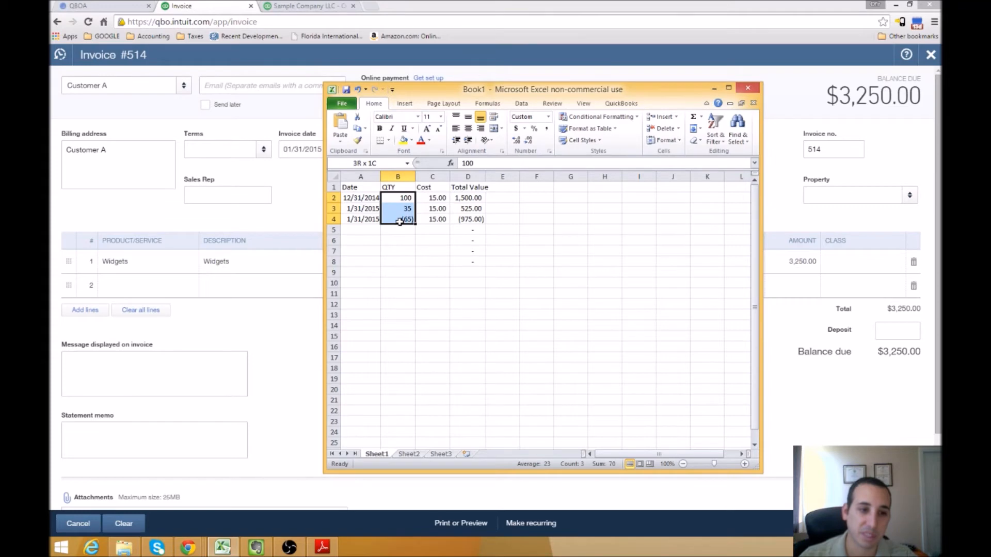
Step: Total the QTY values in cell B5 with the formula =SUM(B2:B4)
left_click(396, 240)
left_click(364, 232)
left_click(396, 234)
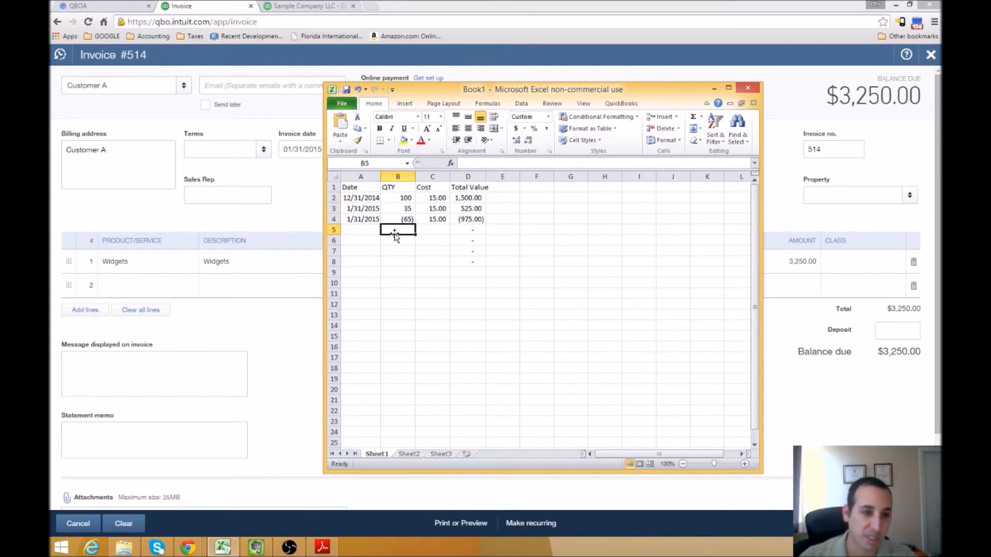
key("alt+equal")
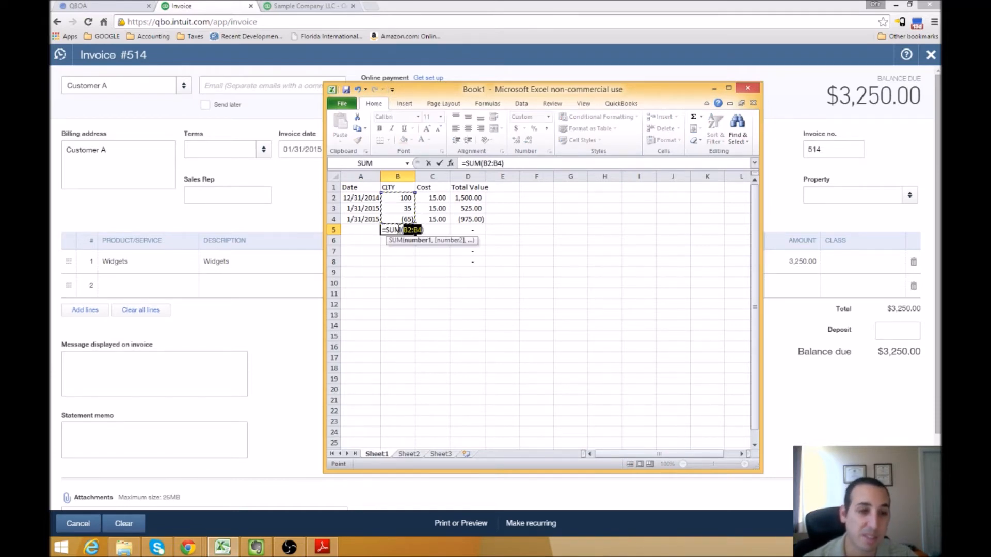
key("Return")
Step: Make the quantity total in B5 bold and give it a top and double bottom border
left_click(397, 229)
key("ctrl+c")
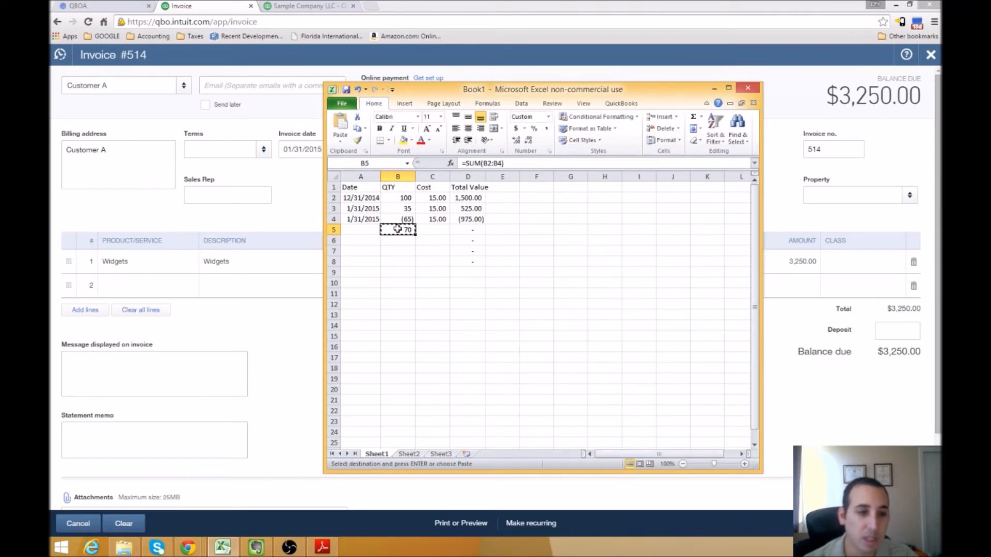
left_click(379, 129)
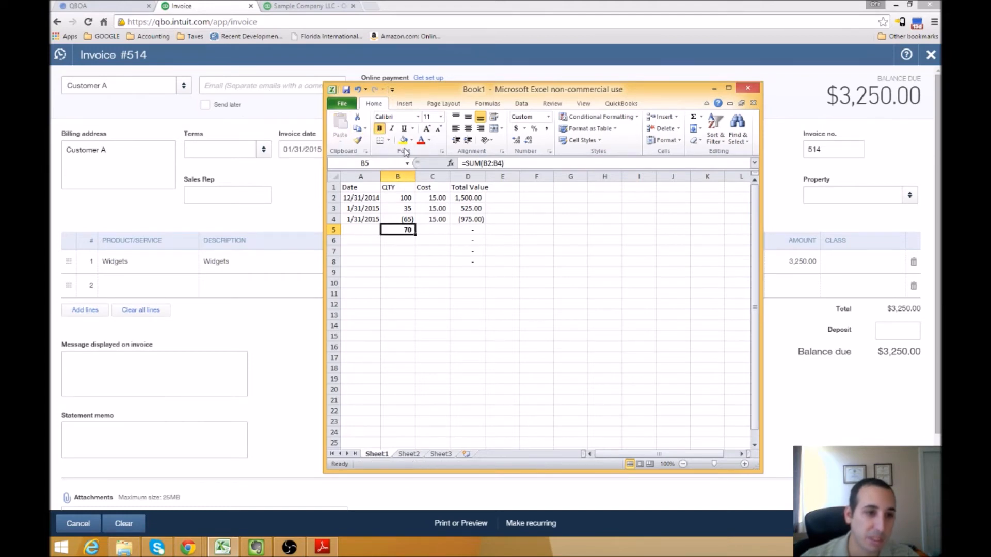
left_click(388, 139)
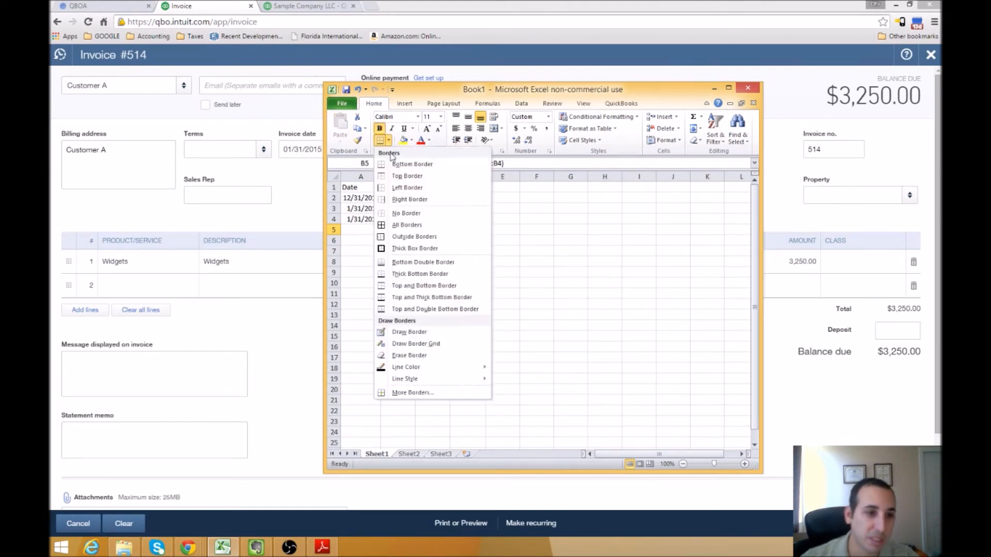
left_click(383, 309)
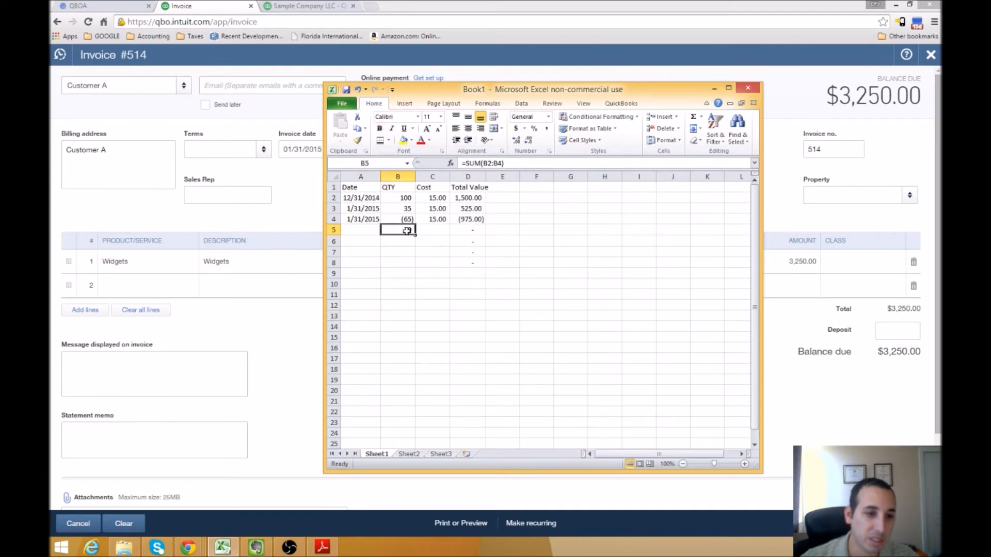
Step: Fill the B5 total formula across to C5 and D5, and clear the Cost total in C5
left_click_drag(415, 235, 473, 238)
left_click(459, 276)
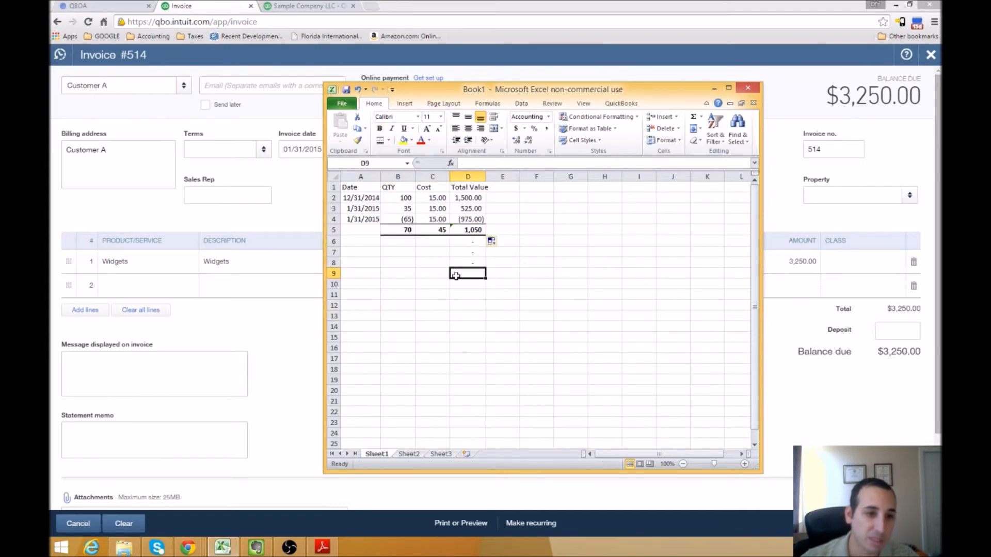
left_click(436, 231)
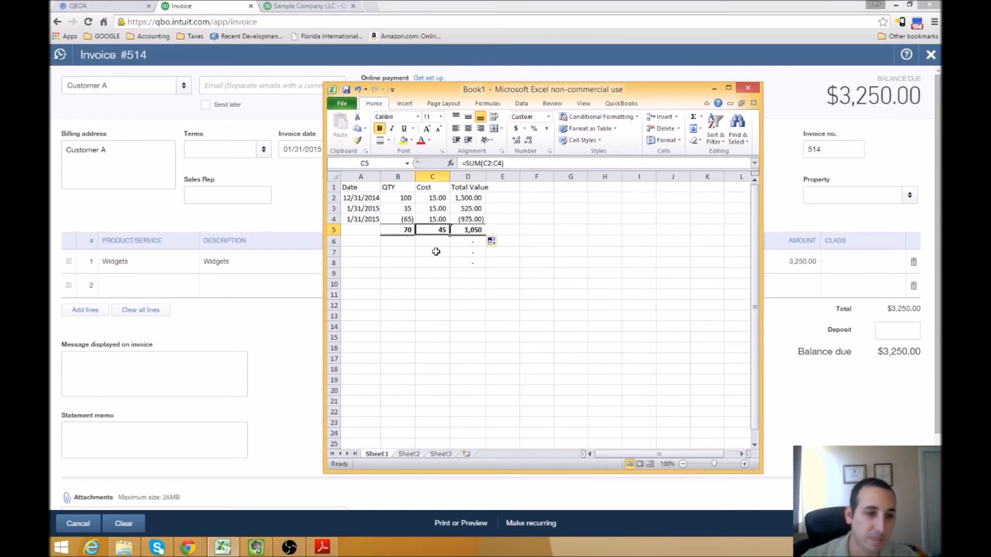
left_click(431, 198)
left_click(429, 230)
key("Delete")
left_click(433, 273)
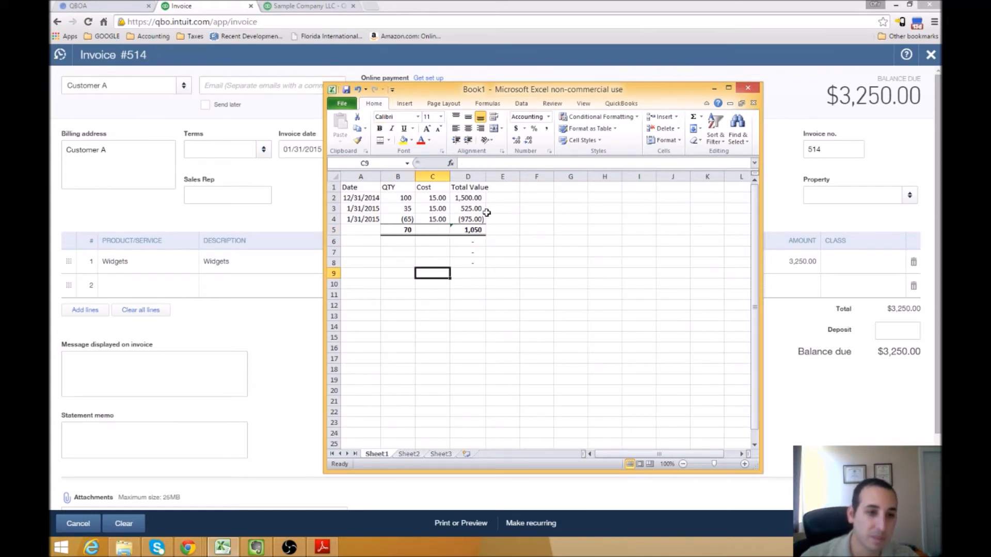
Step: Check the Total Value entries in D2 through D4 against their total in D5
left_click(479, 199)
left_click_drag(473, 200, 473, 225)
left_click(473, 230)
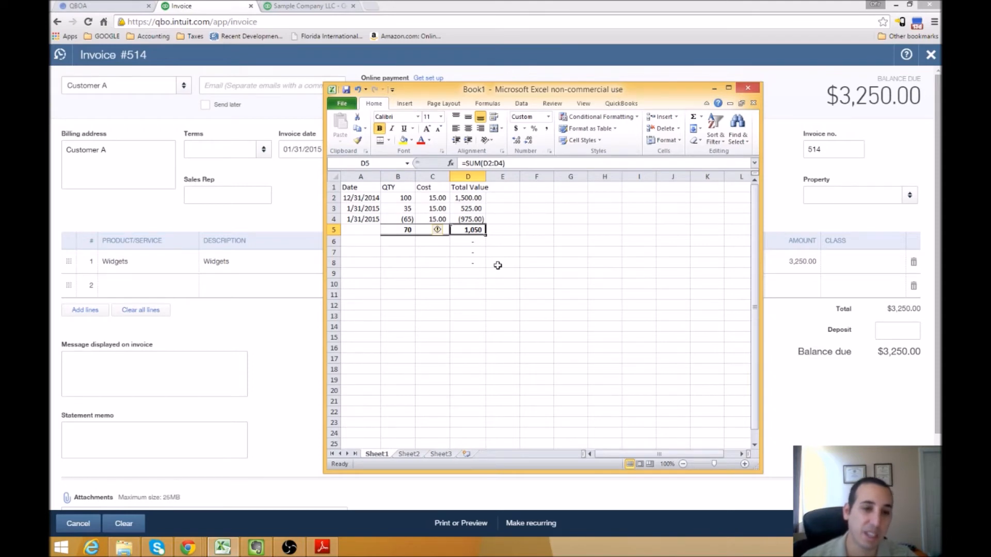
Step: Move the Excel window off the invoice, return to the browser and save the Customer A invoice
left_click_drag(537, 91, 629, 99)
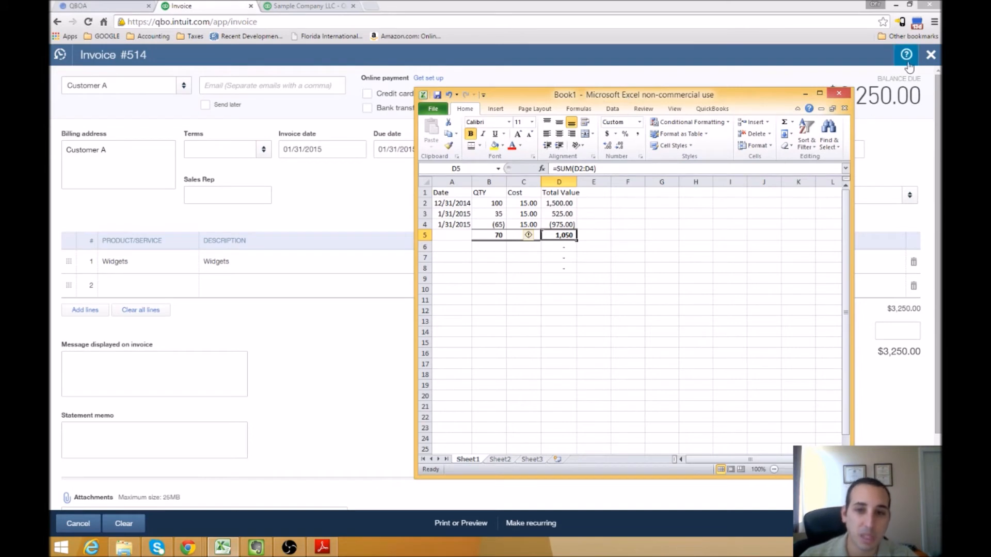
left_click(863, 64)
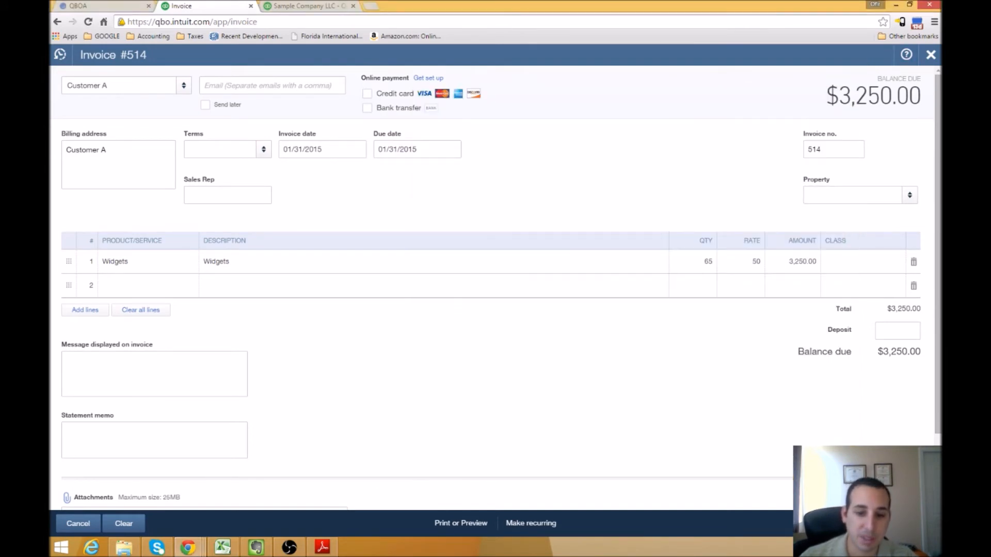
left_click(885, 524)
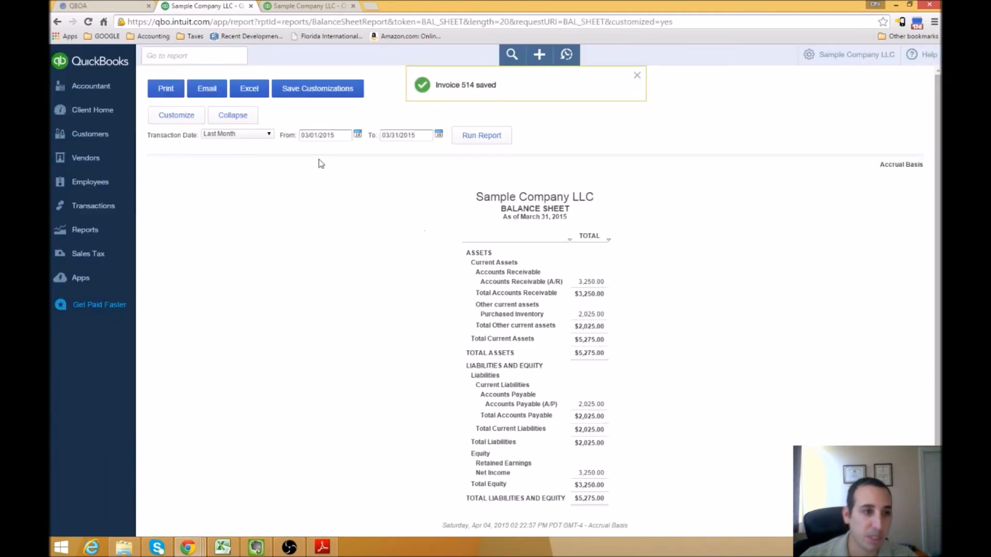
Step: Compare the balance sheets in the two browser tabs and reload the one that includes Accounts Receivable
left_click(297, 6)
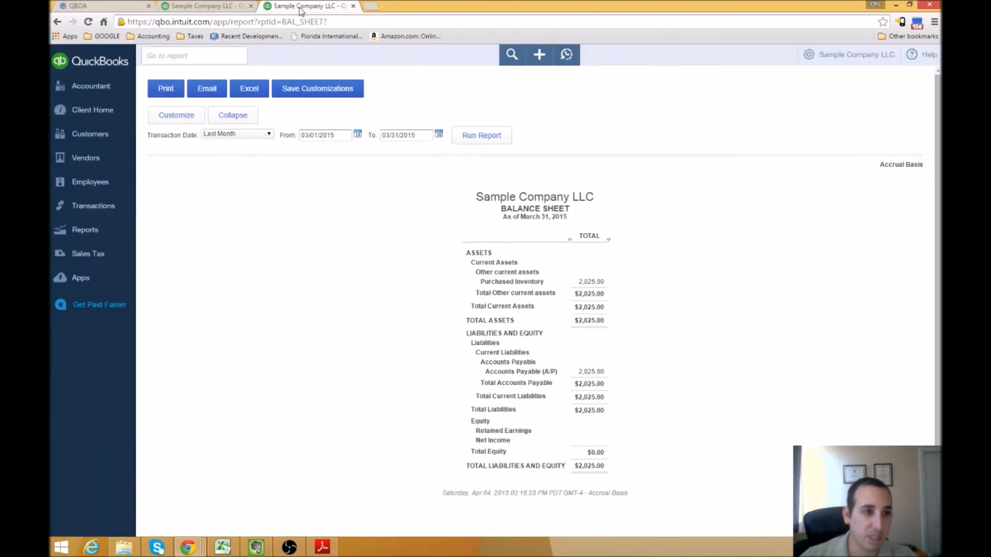
left_click(216, 5)
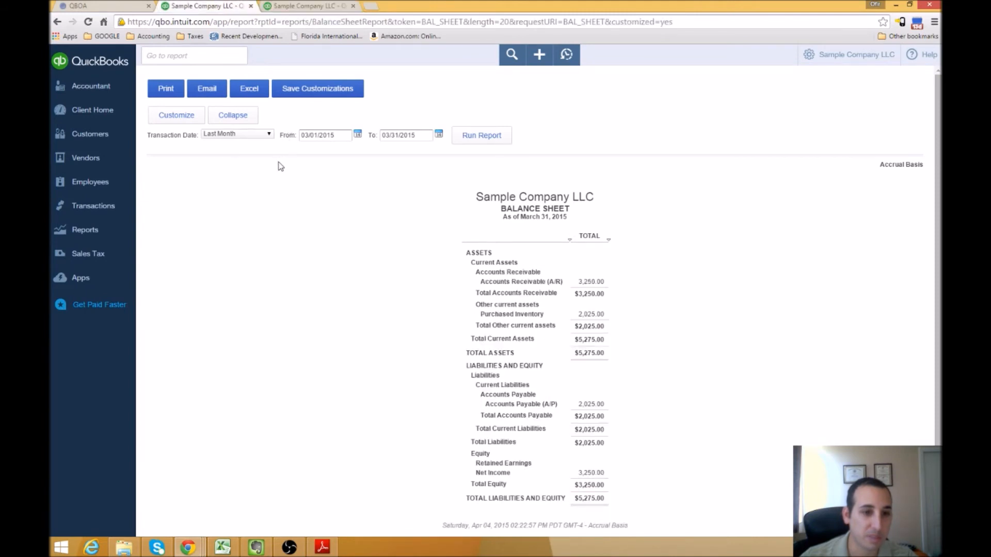
left_click(91, 23)
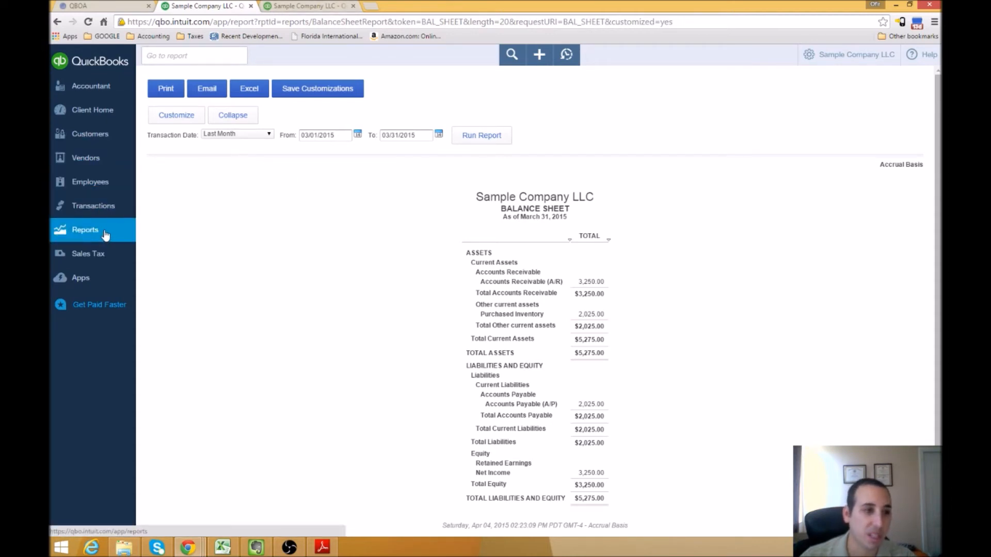
Step: Replace the older balance sheet with the Profit and Loss report and run it for This Year-to-date
left_click(283, 8)
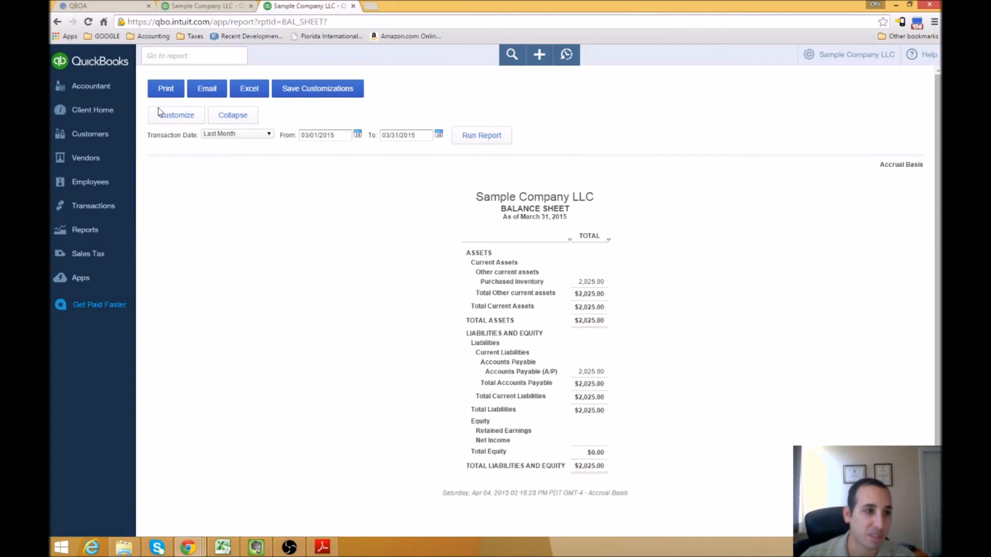
left_click(85, 230)
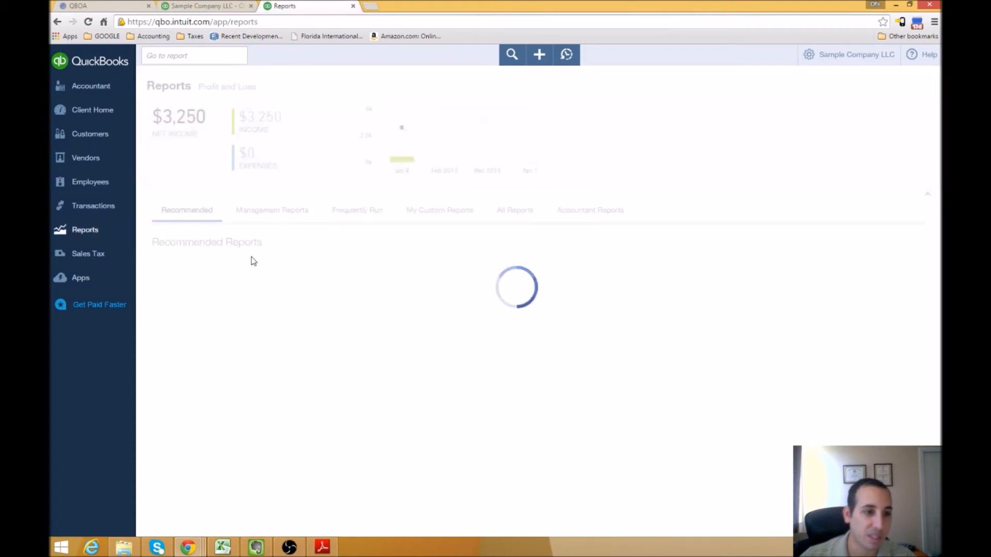
left_click(238, 265)
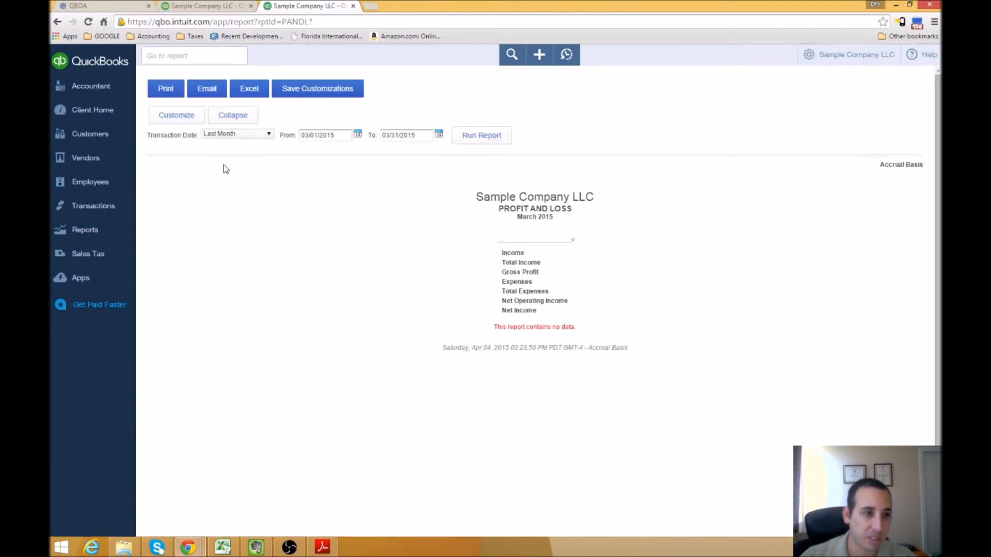
left_click(266, 137)
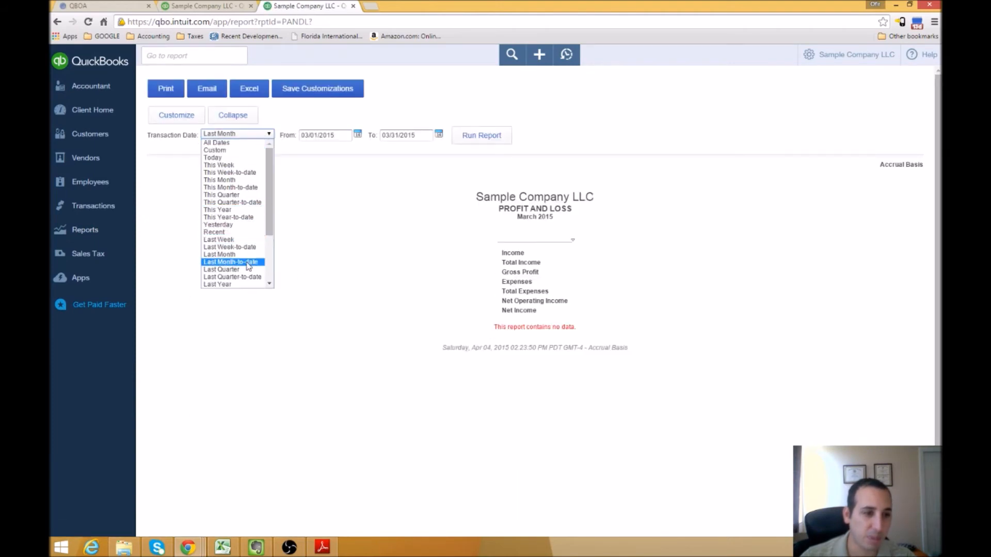
left_click(260, 217)
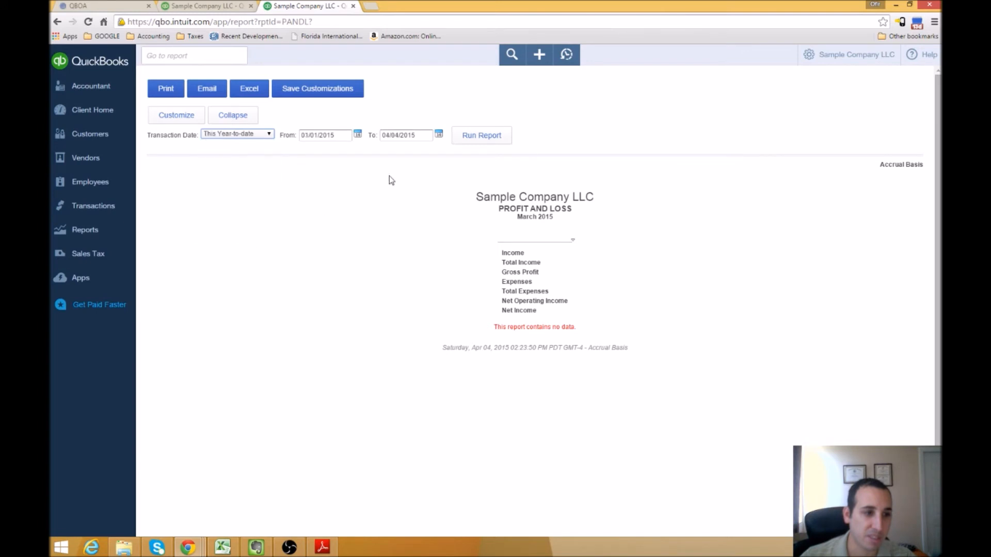
left_click(476, 140)
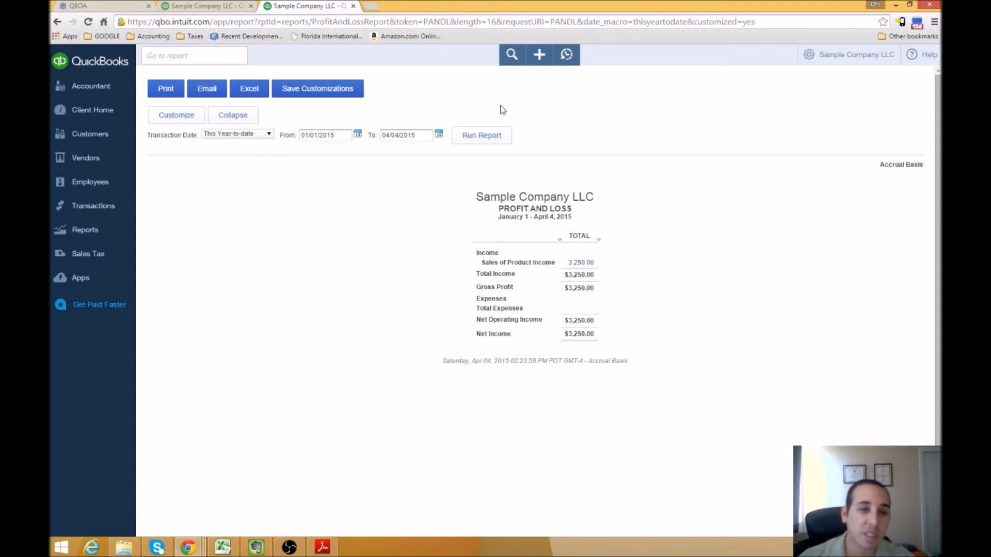
Step: Duplicate the Profit and Loss browser tab, look over the balance sheet and Profit and Loss tabs, and end on the duplicate
right_click(328, 9)
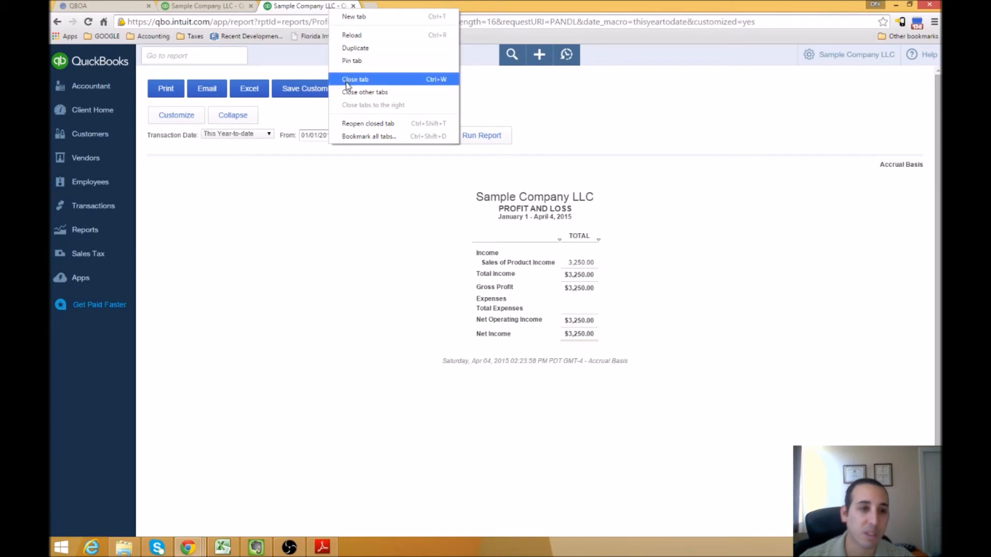
left_click(355, 47)
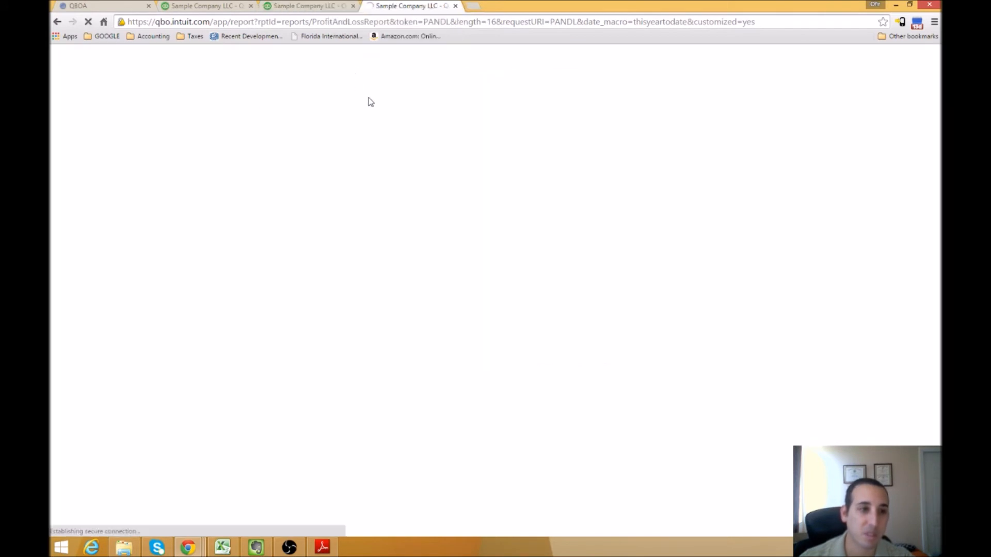
left_click(328, 6)
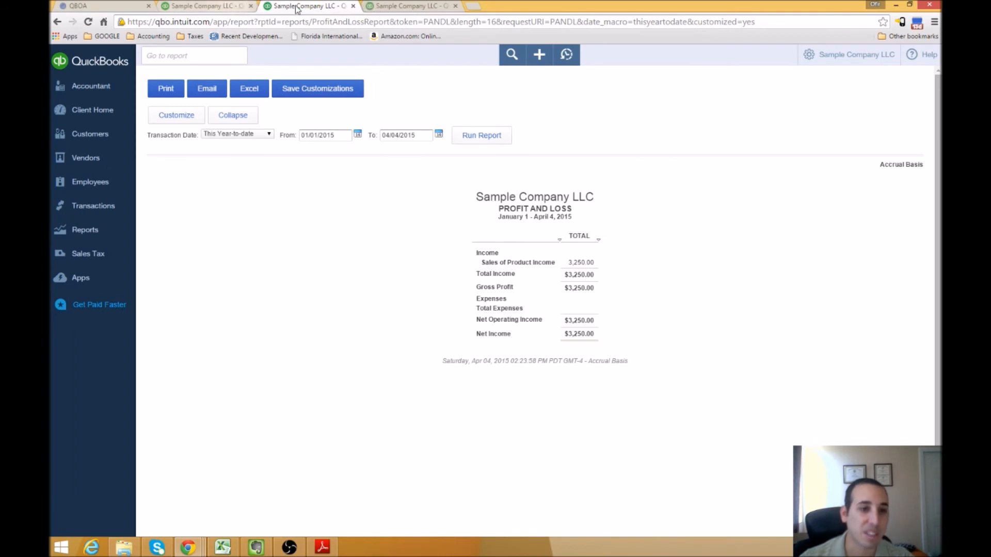
left_click(237, 7)
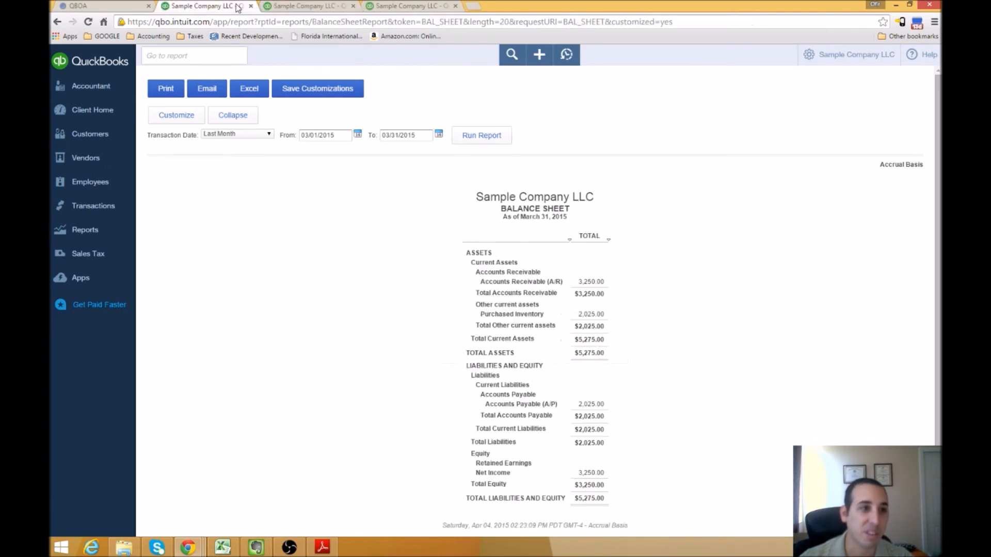
left_click(323, 7)
left_click(391, 6)
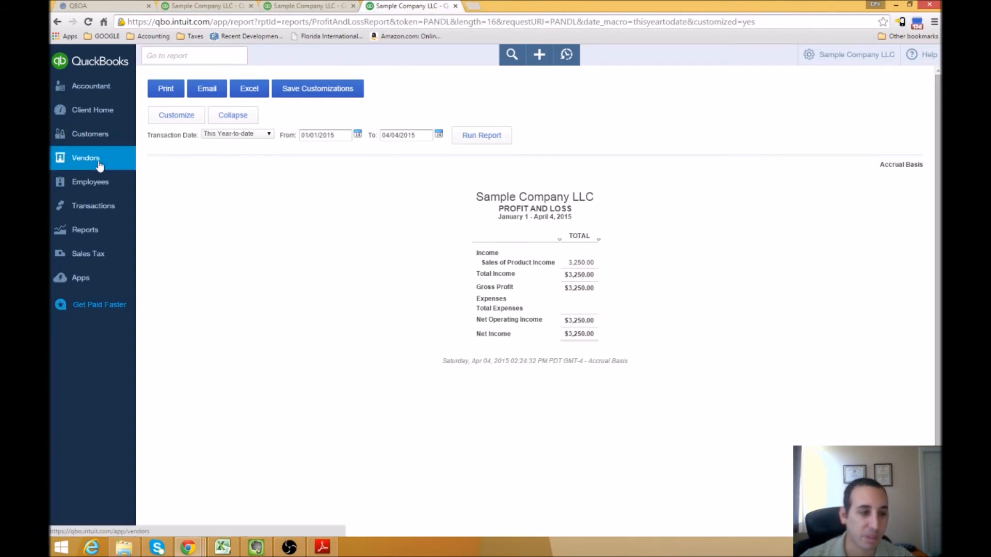
Step: Open a new journal entry, and switch to the Excel workbook to review the Total Value column
left_click(538, 54)
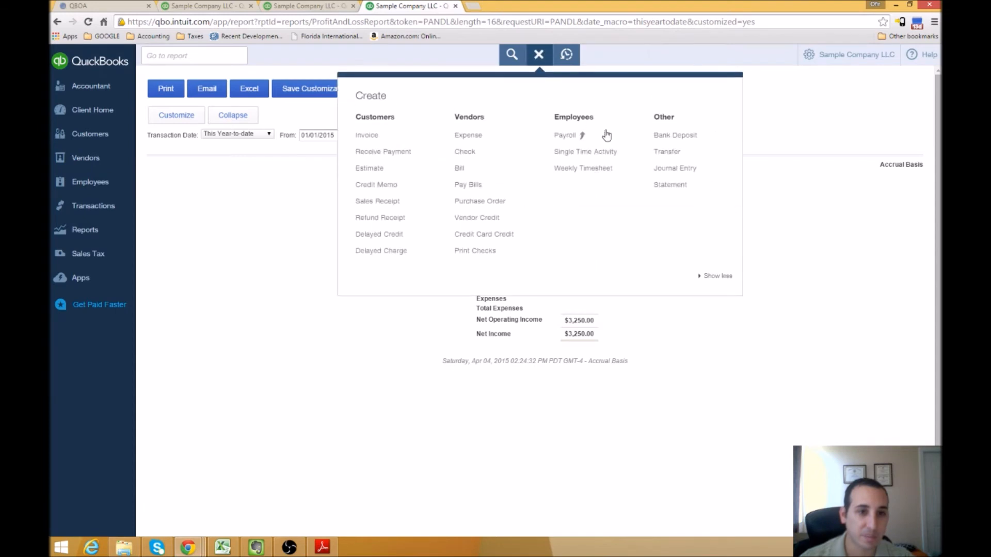
left_click(664, 170)
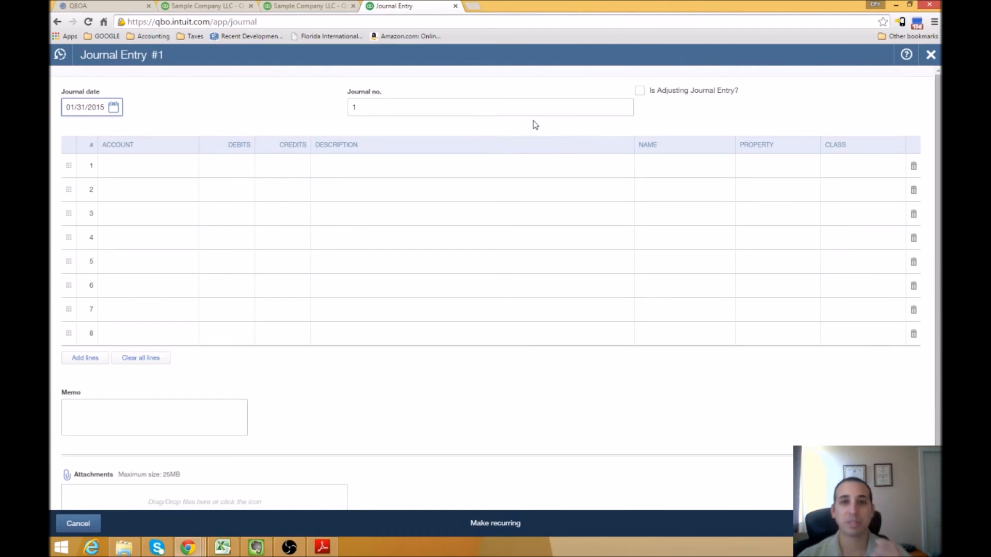
left_click(222, 547)
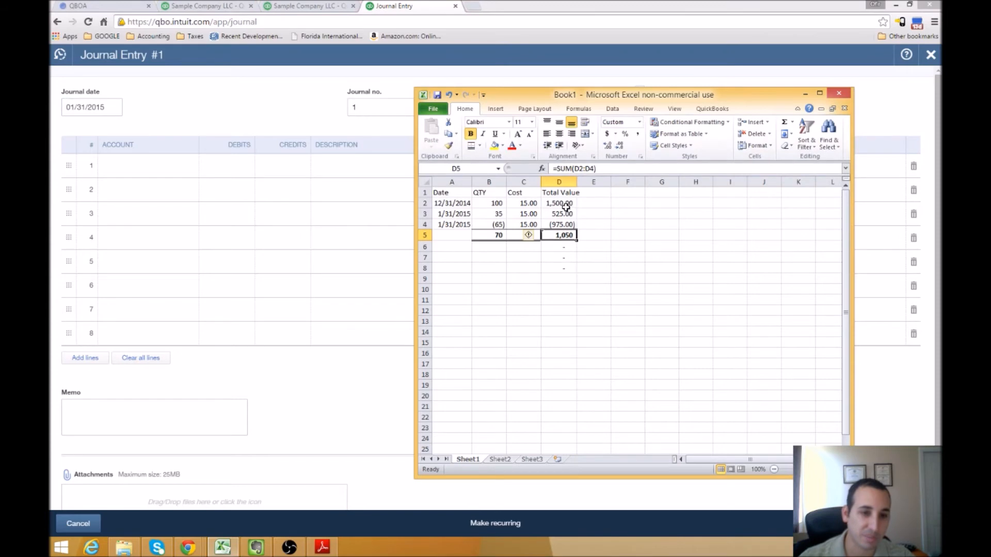
left_click_drag(562, 204, 564, 208)
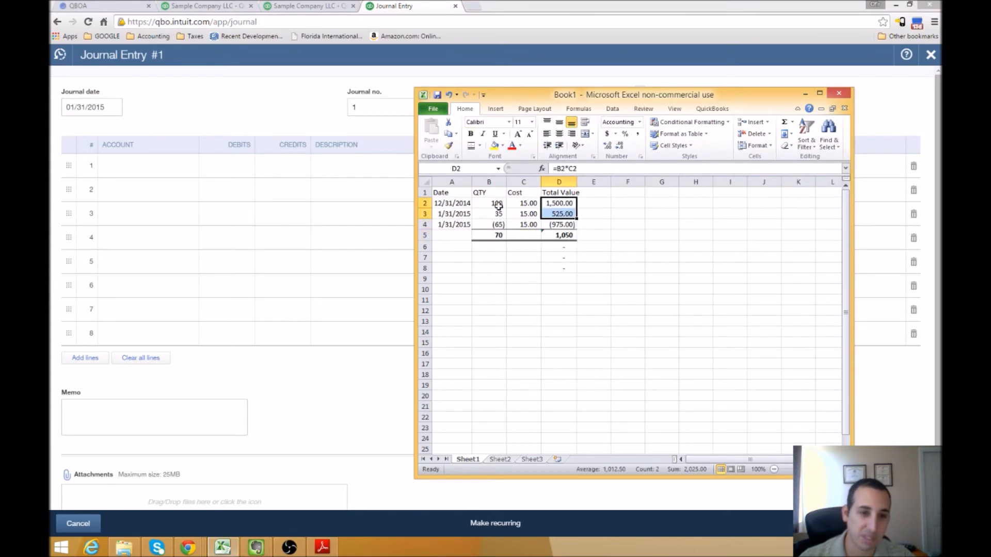
left_click_drag(432, 203, 433, 214)
left_click_drag(560, 206, 562, 212)
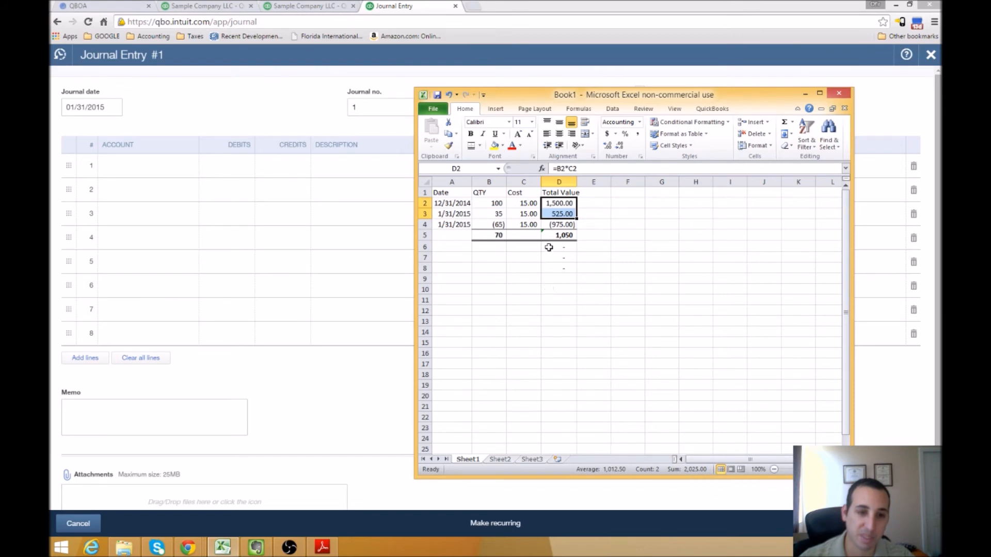
left_click(563, 237)
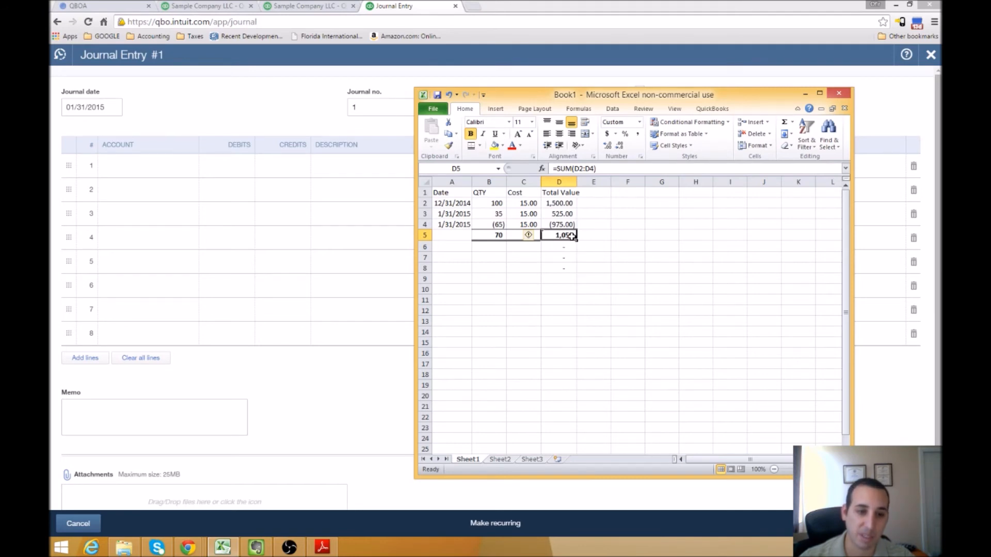
left_click(614, 244)
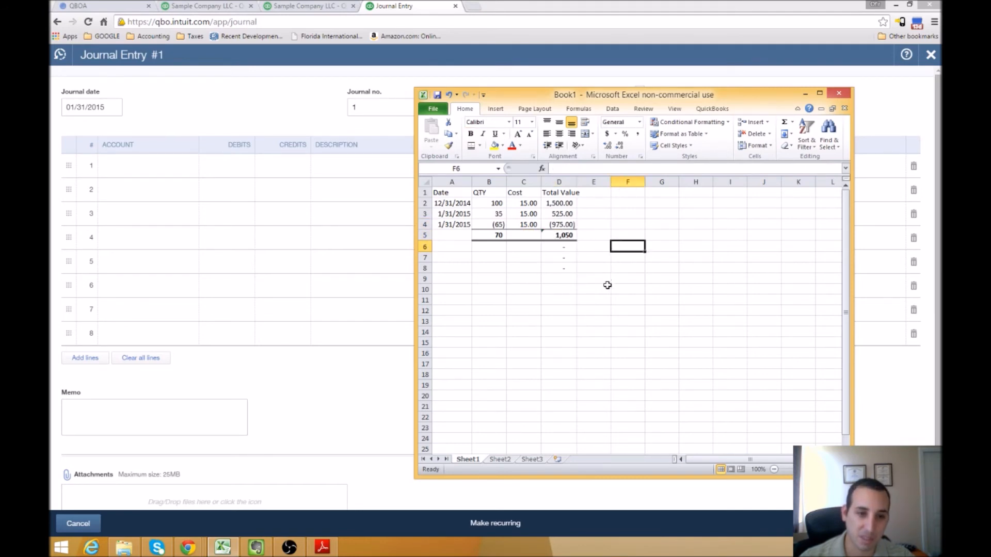
Step: Label the 12/31/2014 row Beginning Inventory in E2 and the 35-unit row Purchases in E3
left_click(586, 203)
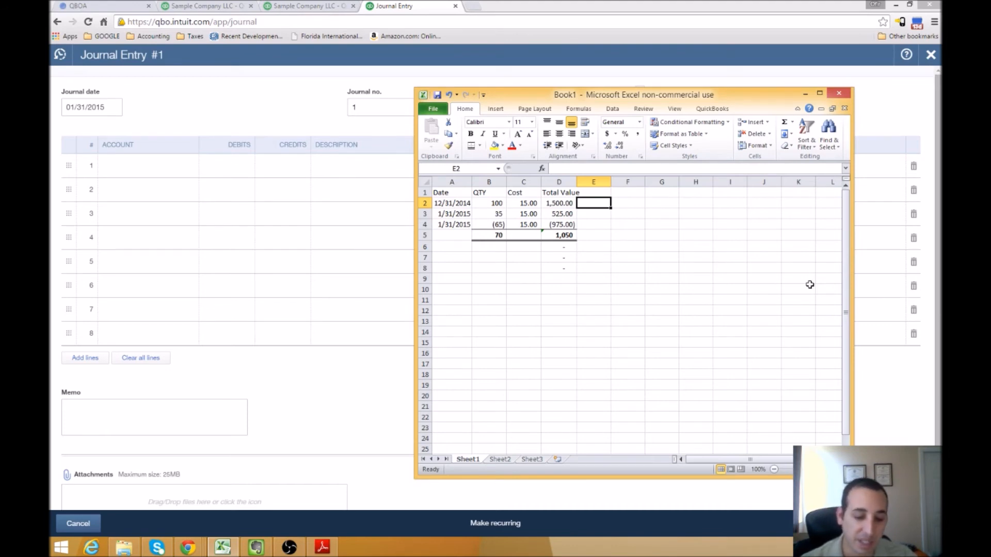
type("Beginning Inventory")
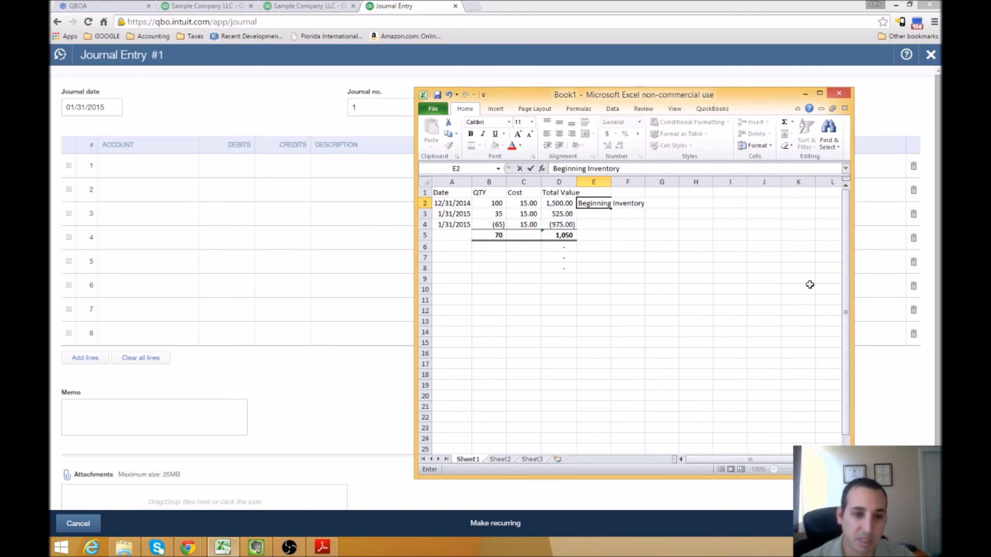
key("Return")
type("Purchases")
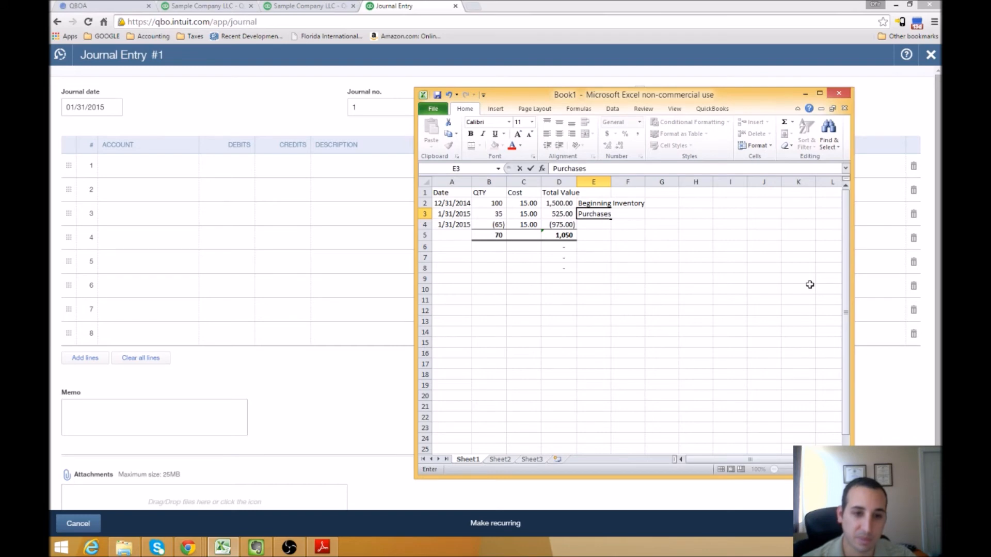
key("Return")
Step: Label the totals row Ending Inventory in E5 and the (65) quantity row Cost of Goods Sold in E4
key("Return")
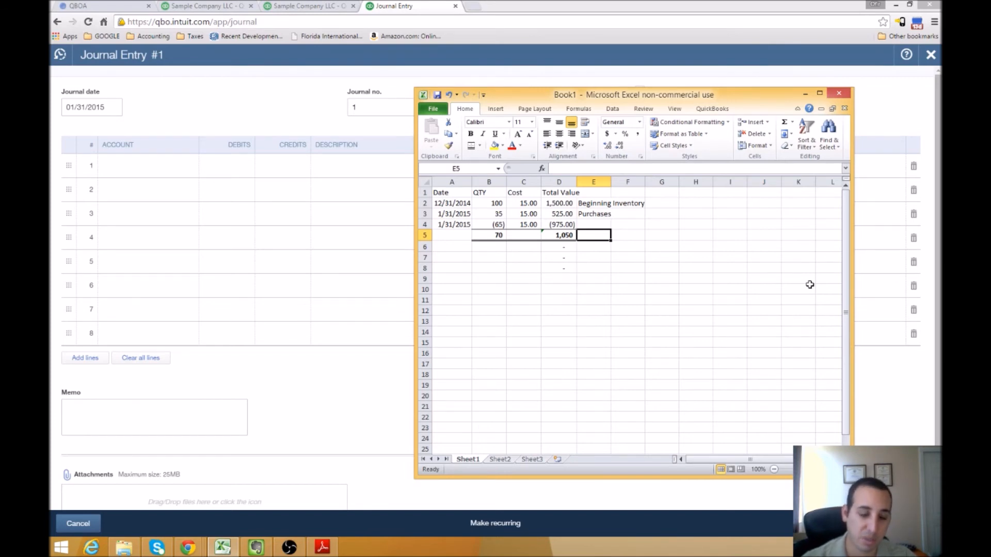
type("Endin")
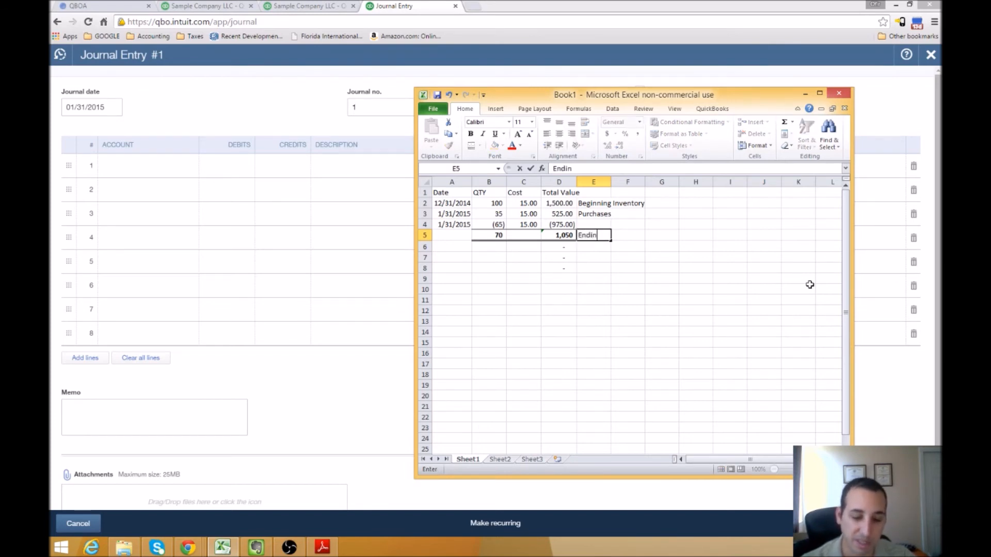
type("g Inventory")
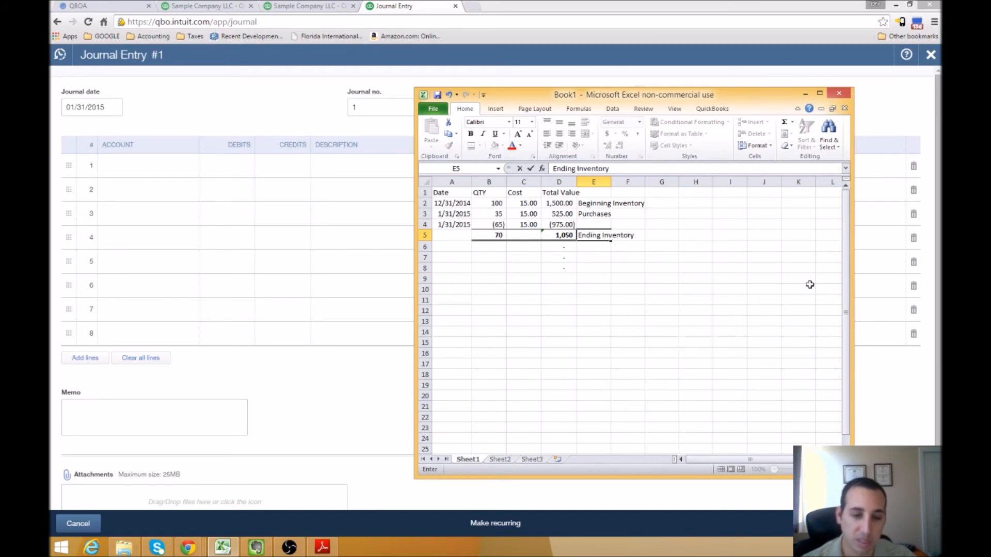
key("Return")
key("Up")
key("Up")
type("C")
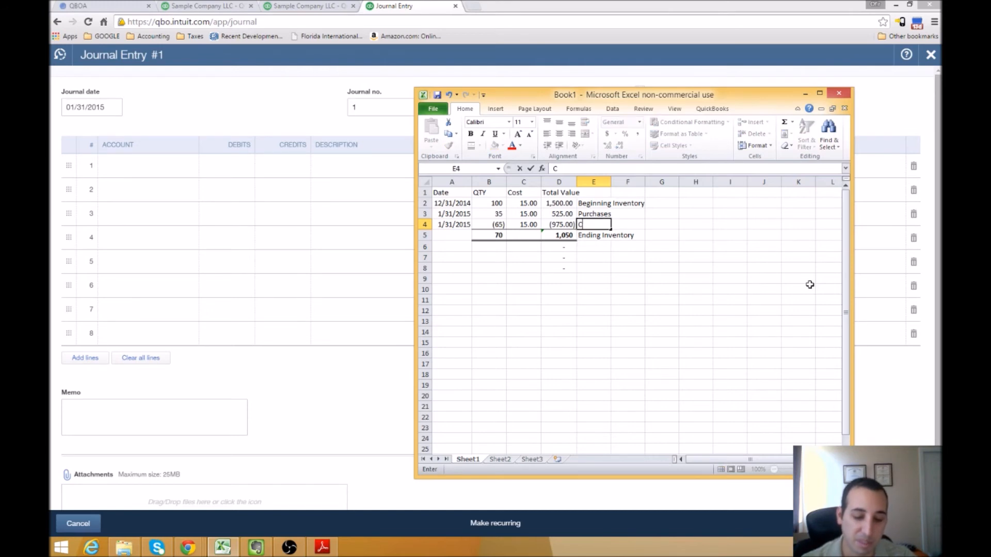
type("ost og")
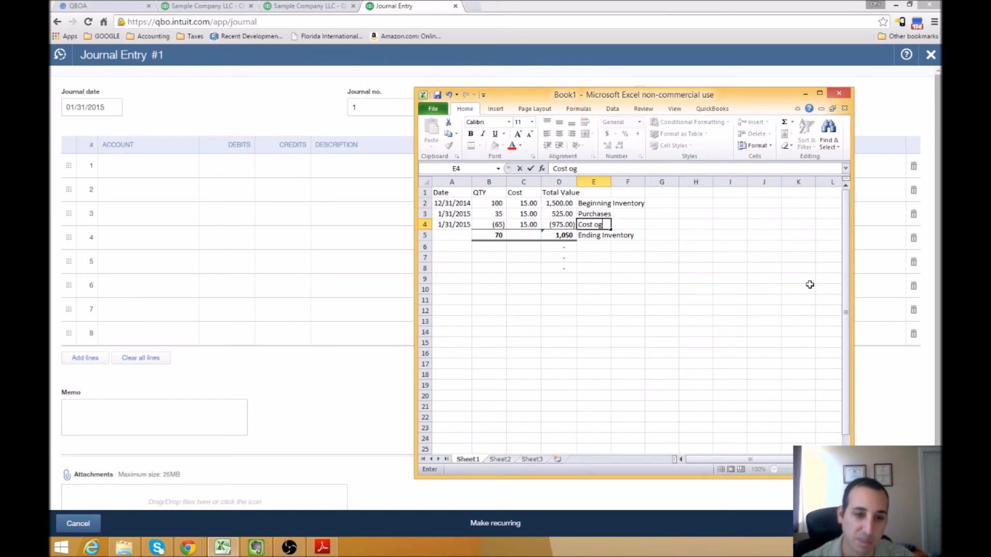
key("BackSpace")
type("f Goods Sold")
key("Return")
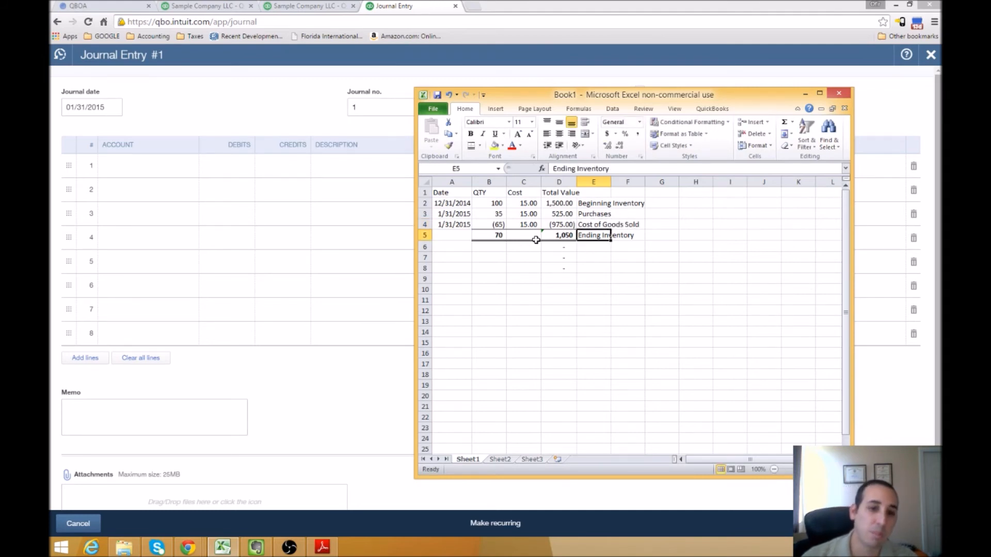
Step: Examine the Cost of Goods Sold row and the beginning, purchased and ending quantities
left_click(424, 224)
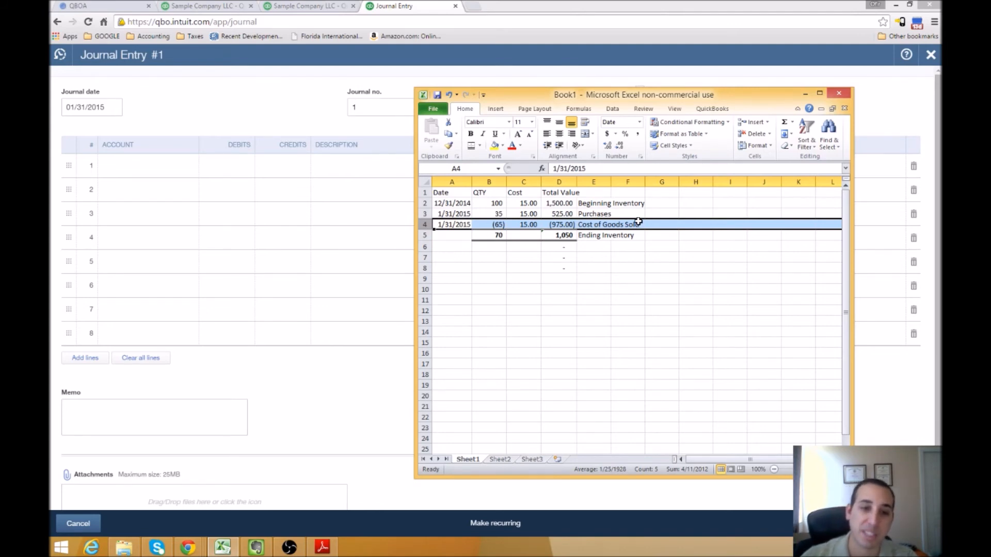
left_click(652, 246)
left_click(424, 224)
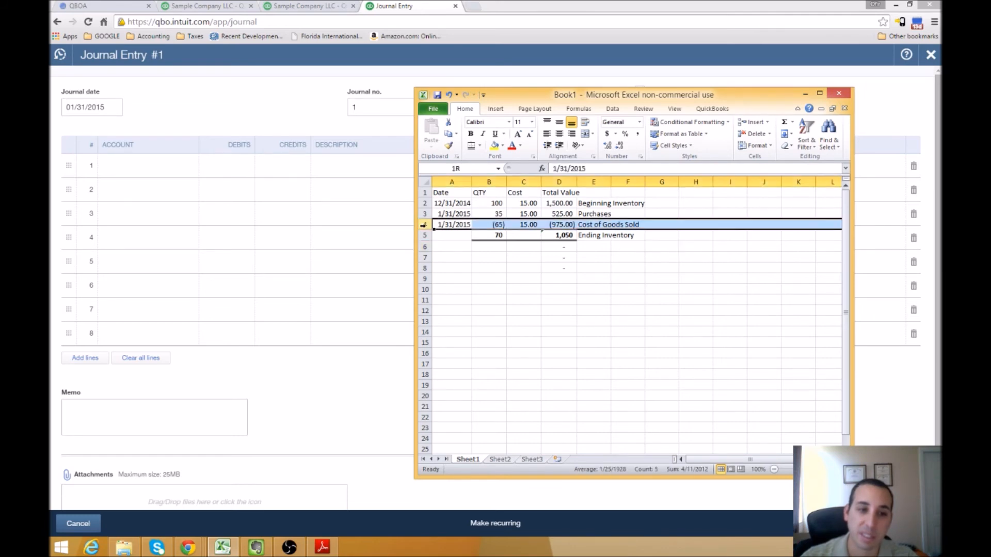
left_click(589, 281)
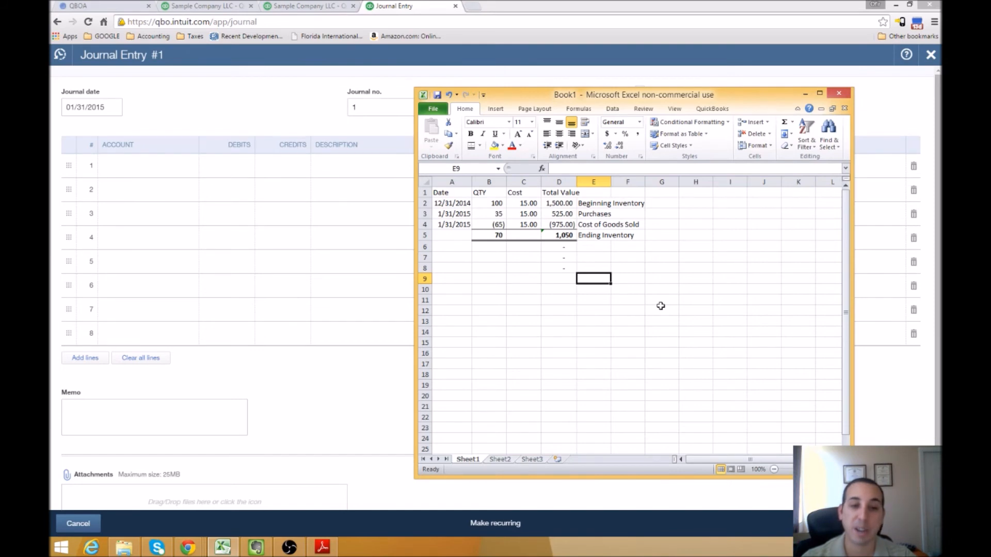
left_click(500, 236)
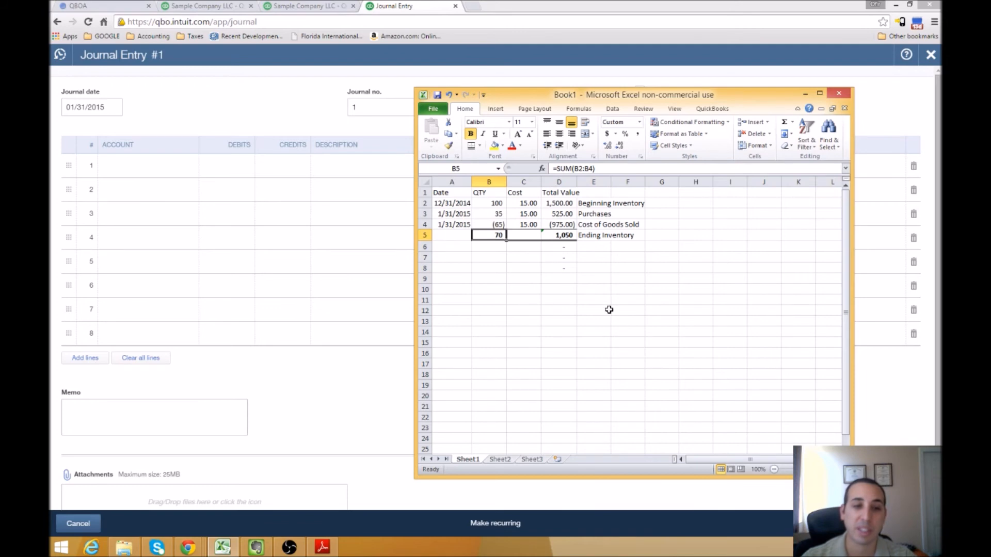
left_click(511, 290)
left_click(494, 310)
left_click(493, 281)
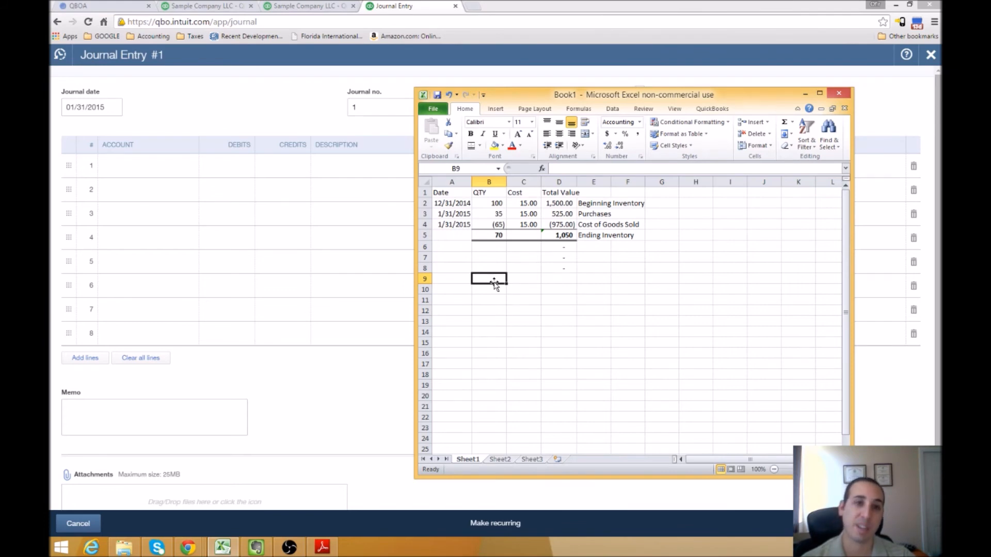
left_click(496, 202)
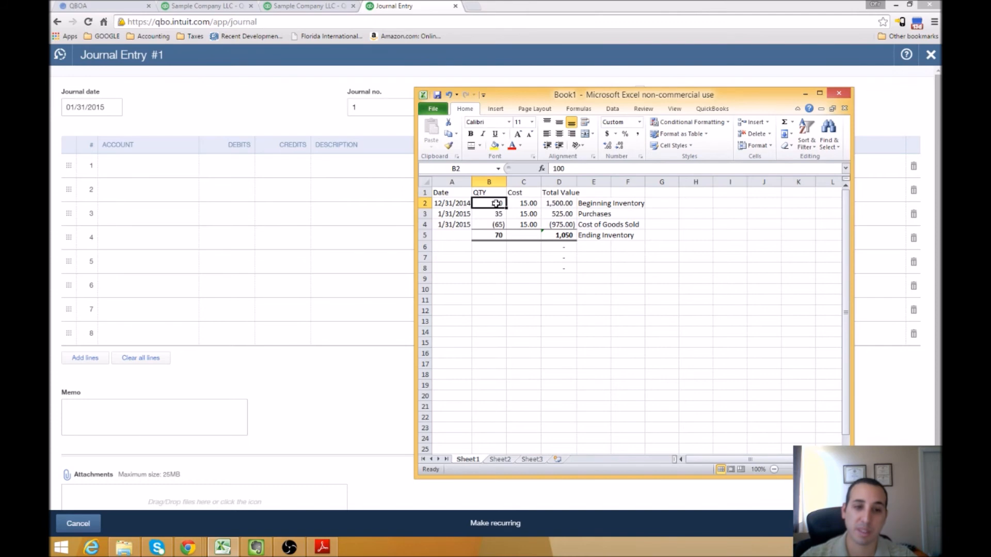
left_click(496, 214)
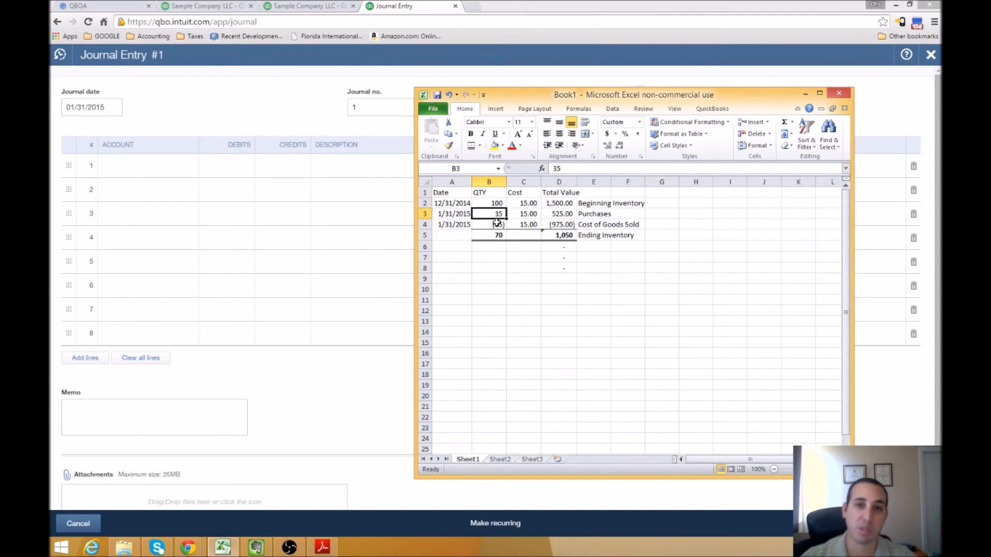
left_click(503, 258)
left_click(503, 308)
Step: Enter the quantities 100, 35 and -70 in cells B7 to B9 below the inventory table
left_click(498, 256)
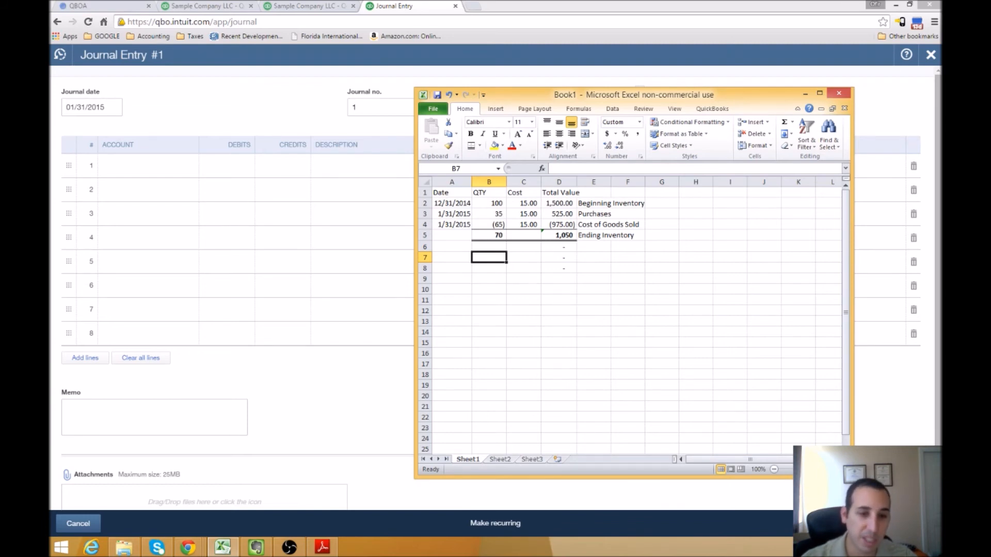
type("100")
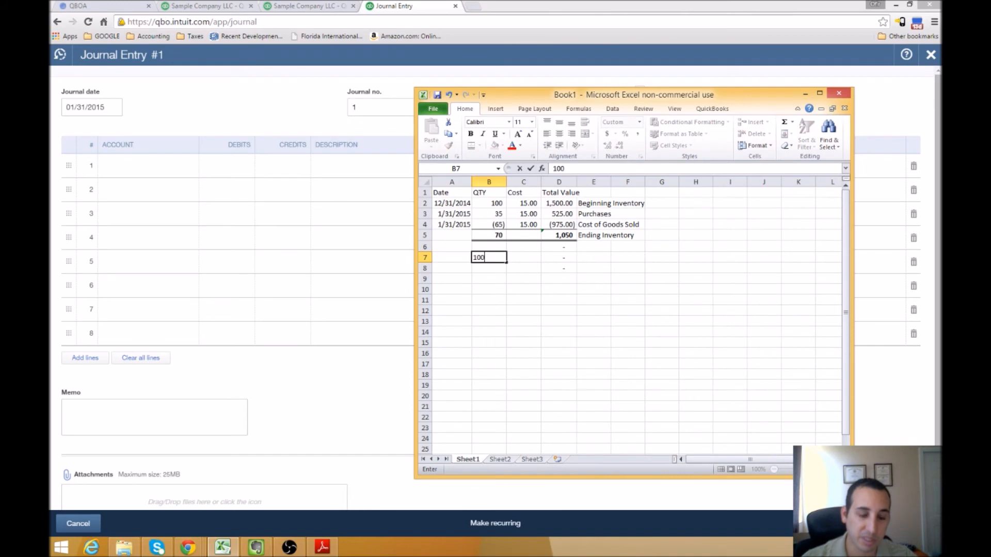
key("Return")
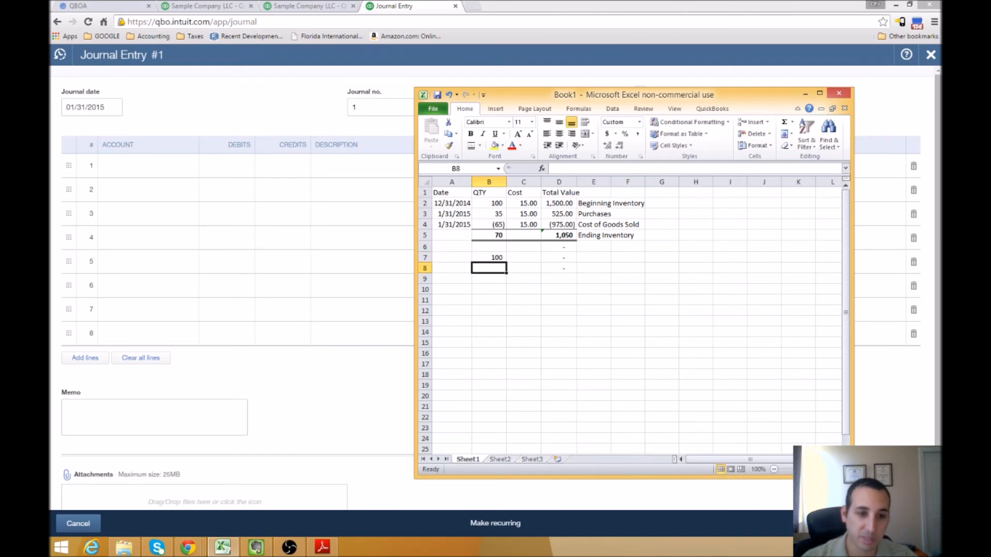
type("-")
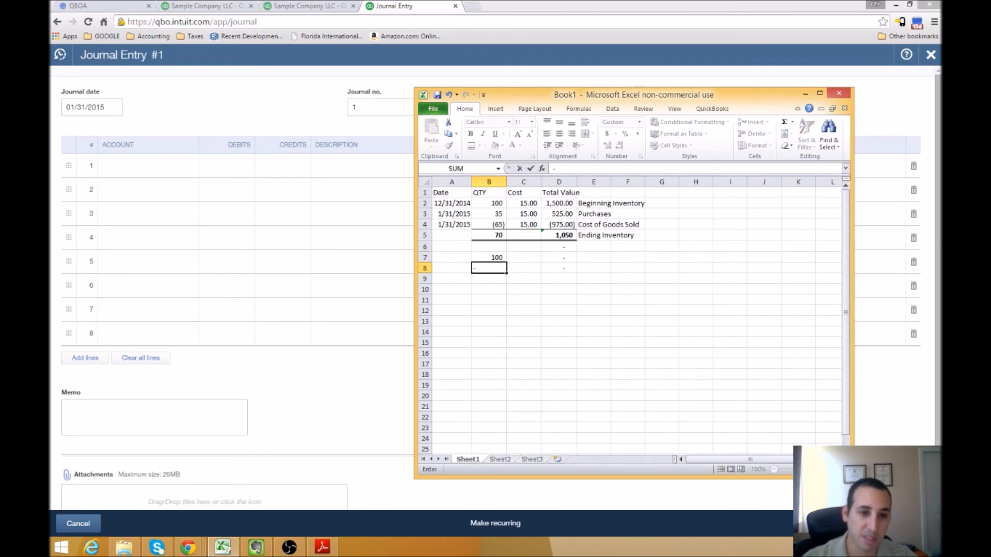
key("BackSpace")
type("35")
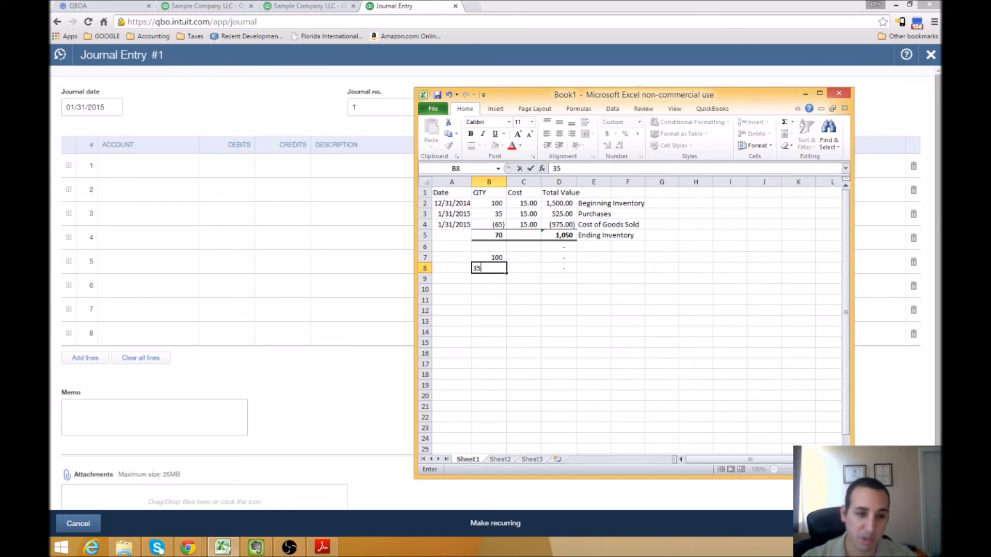
key("Return")
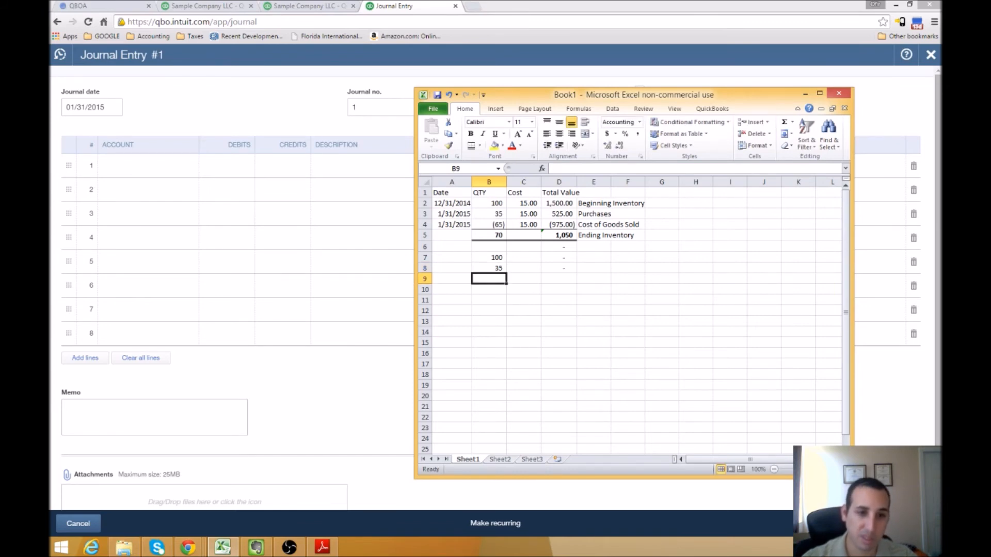
type("-70")
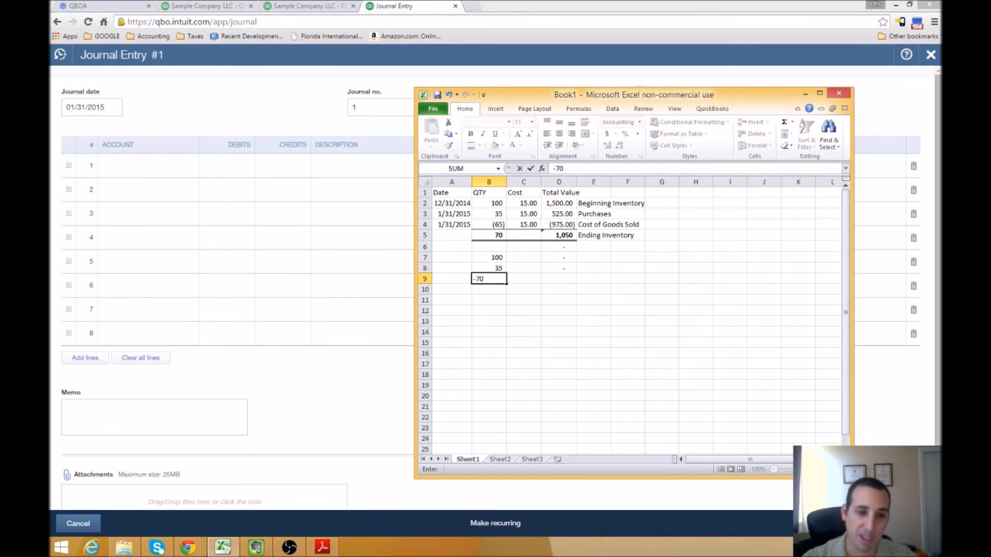
key("Return")
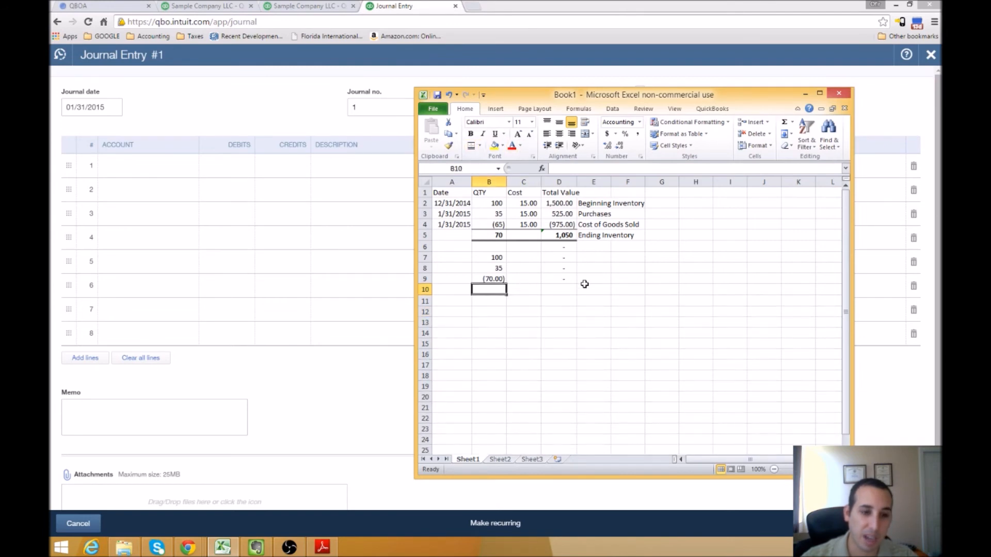
Step: Copy the Beginning Inventory label from E2 to C7, beside the quantity 100
left_click(526, 255)
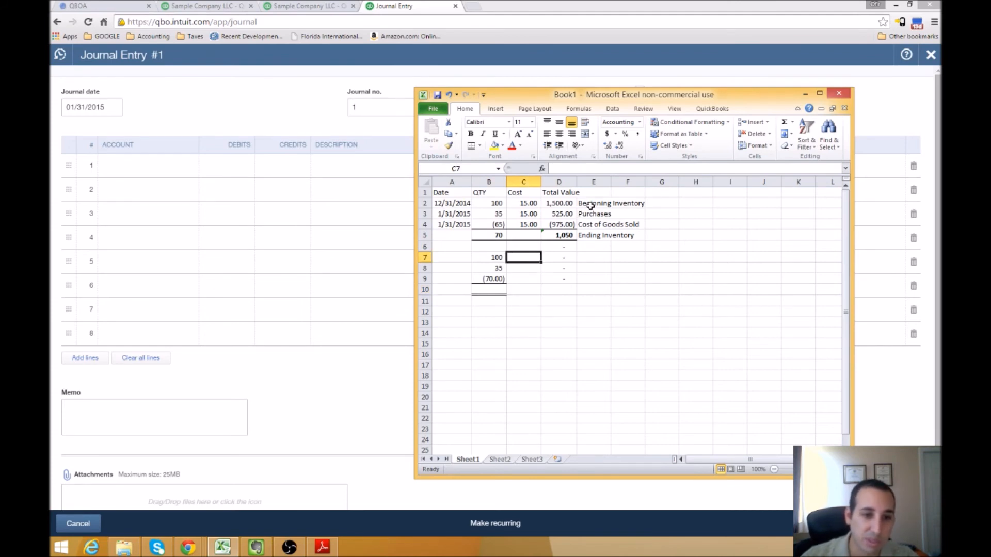
left_click(589, 205)
left_click(525, 258)
left_click(587, 211)
left_click(588, 204)
key("ctrl+c")
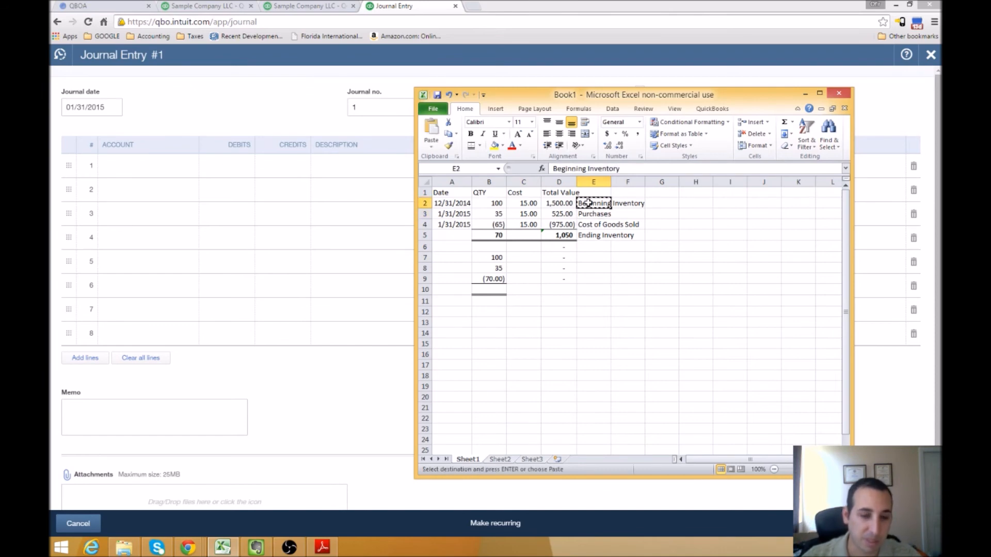
left_click(521, 258)
key("ctrl+v")
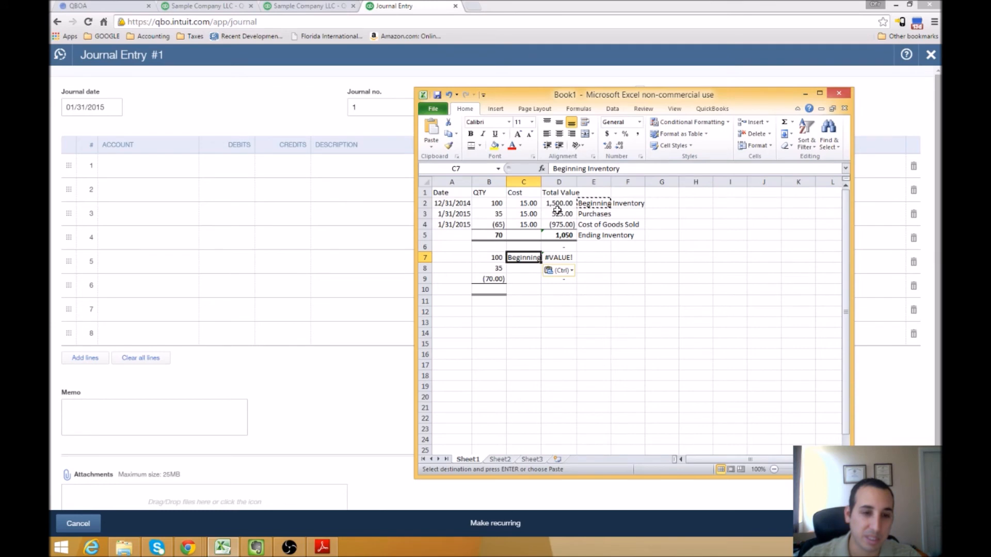
Step: Clear the leftover Total Value formulas from D7 downward
left_click_drag(559, 257, 563, 329)
key("Escape")
key("Delete")
left_click(524, 268)
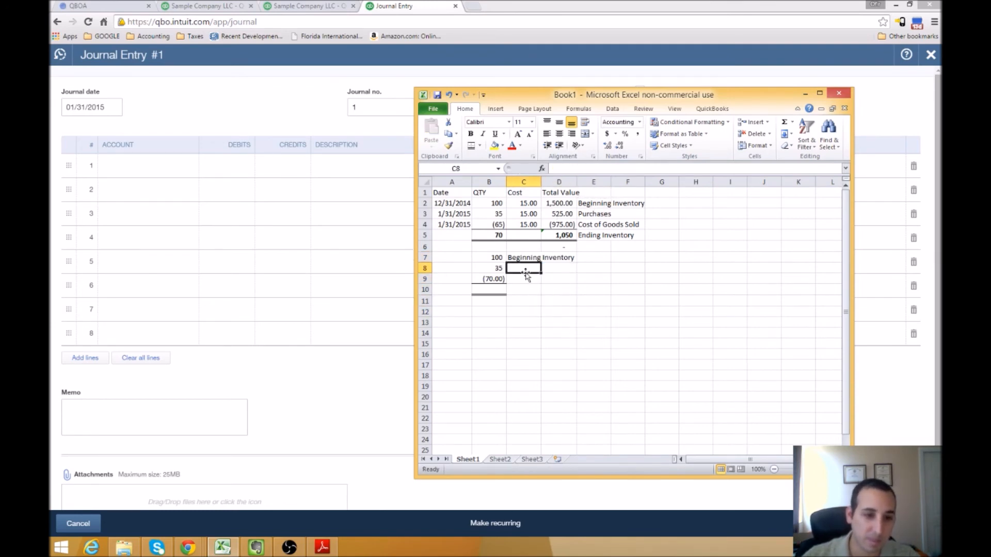
Step: Copy the Purchases label to C8 and the Ending Inventory label to C9, beside the quantities below the table
left_click(605, 215)
key("ctrl+c")
left_click(529, 268)
key("ctrl+v")
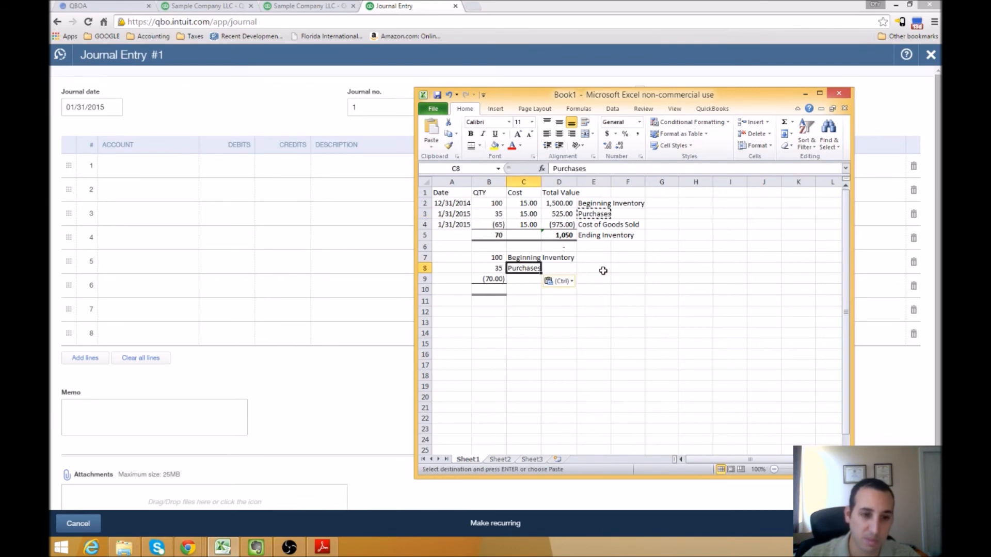
left_click(591, 237)
key("ctrl+c")
left_click(534, 279)
key("ctrl+v")
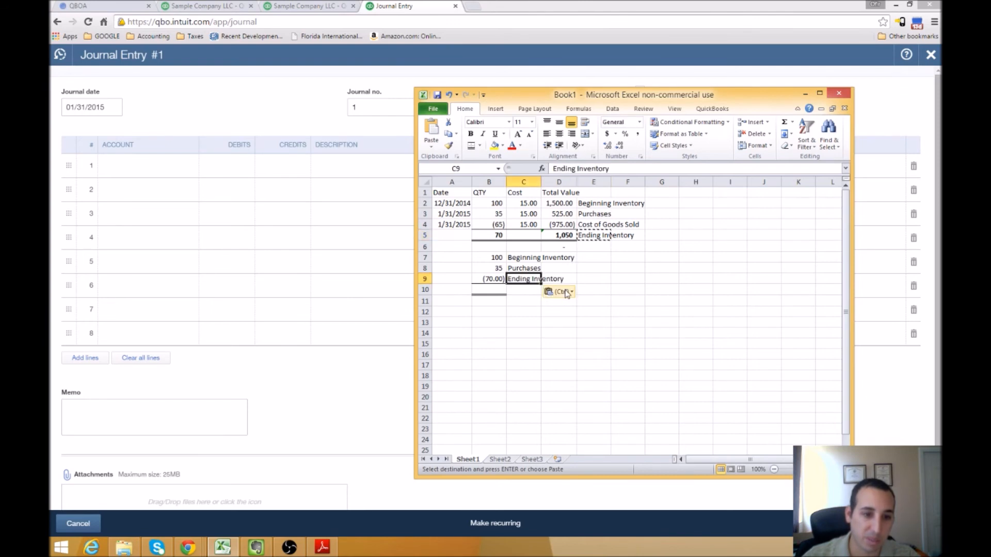
Step: Change the Ending Inventory quantity in B9 to a positive 70
left_click(493, 279)
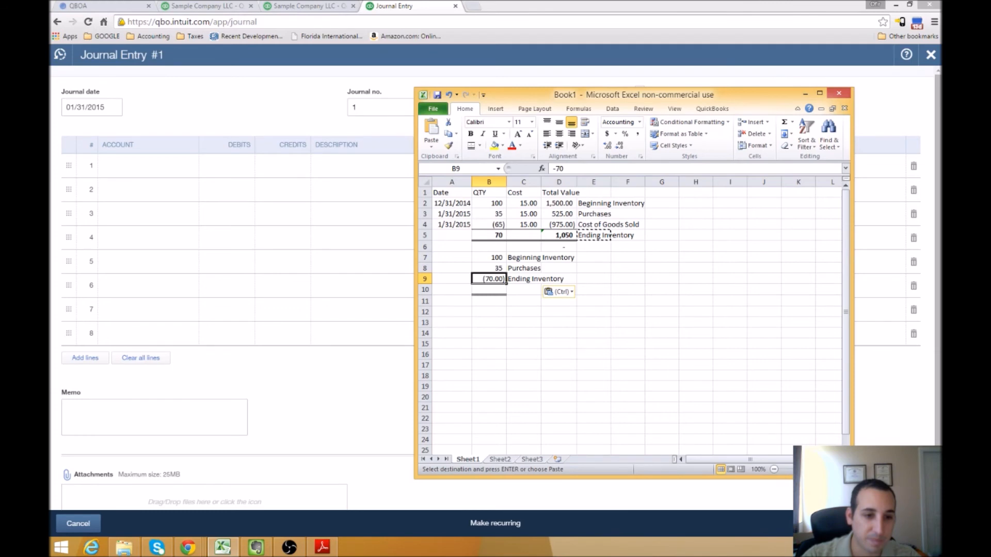
type("70")
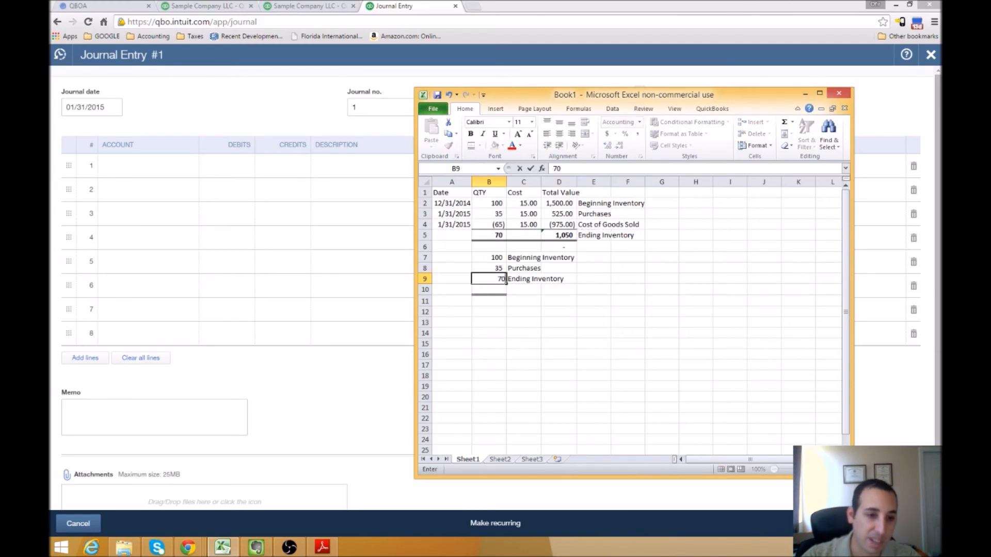
key("Return")
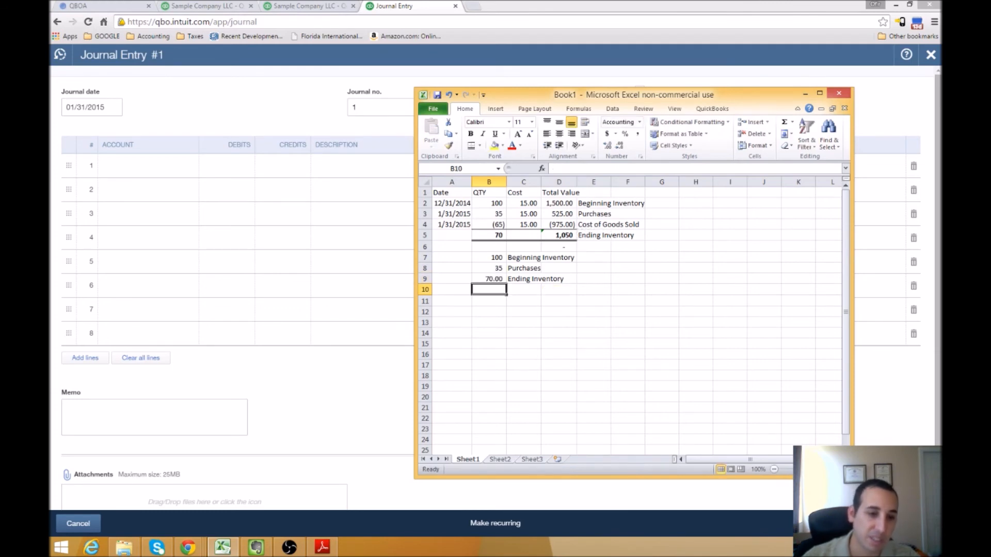
left_click(467, 277)
left_click(484, 278)
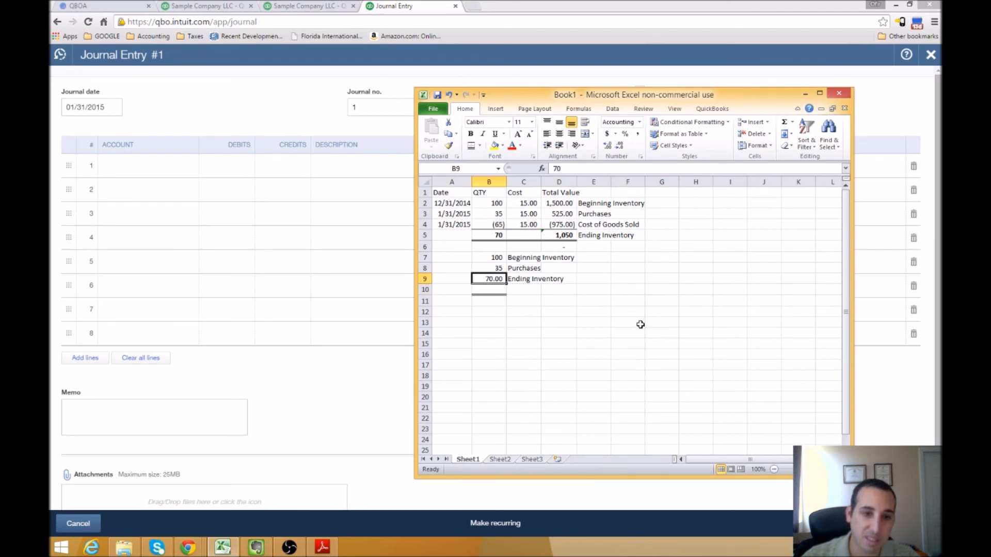
Step: Write "Beginning Inventory+Purchases-Ending Inventory=Cost of Goods Sold" as a note in B15
left_click(505, 344)
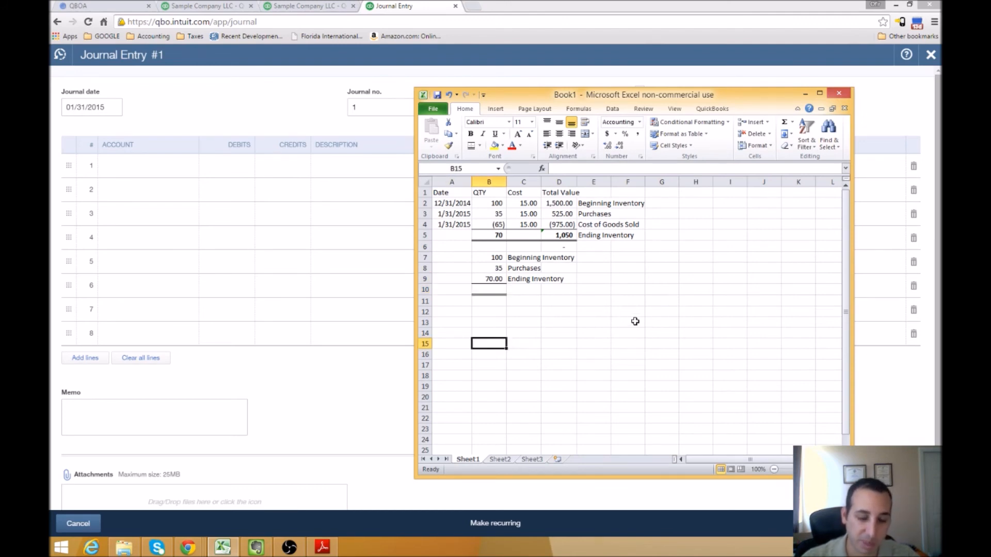
type("Beginning")
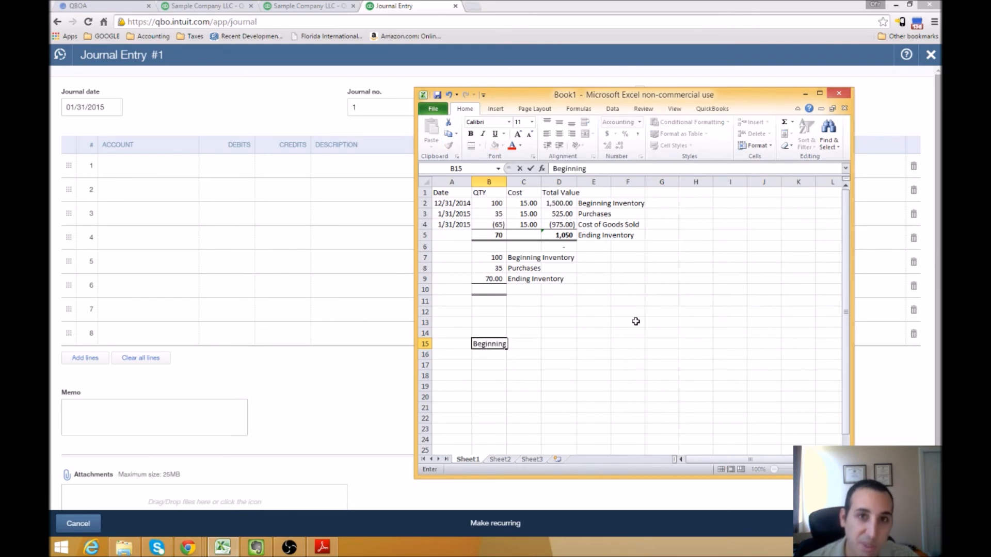
type(" Inventor")
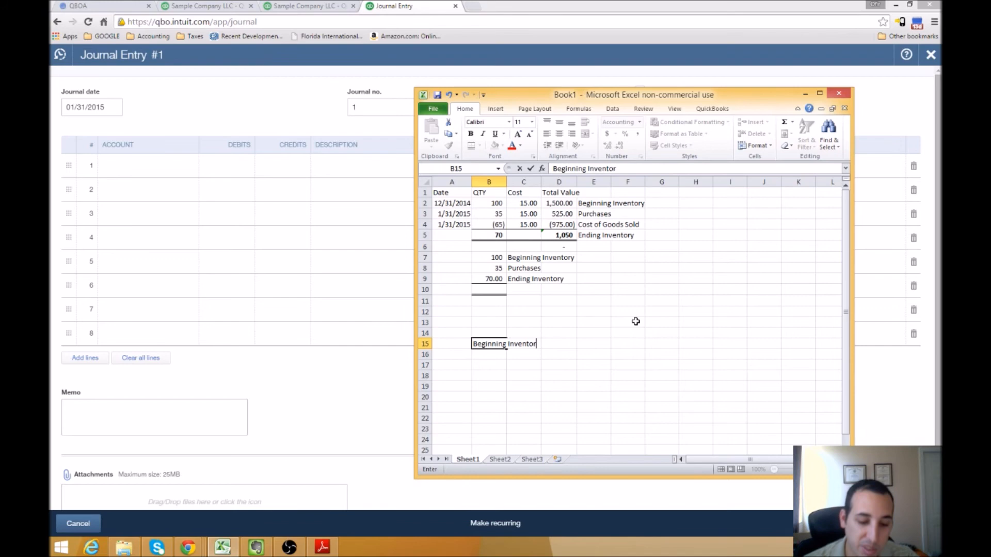
type("y+Purchase")
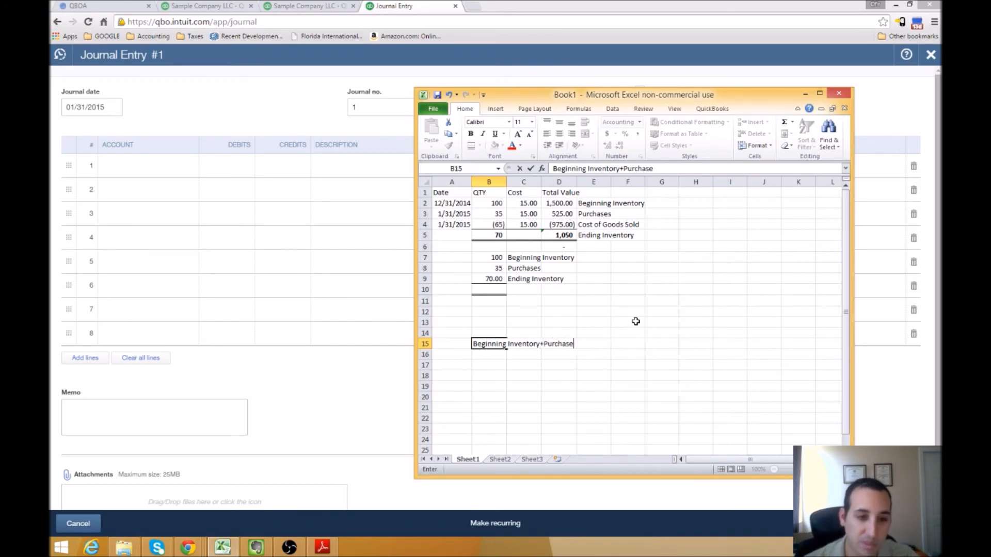
type("s-")
type("Ending")
type(" Inven")
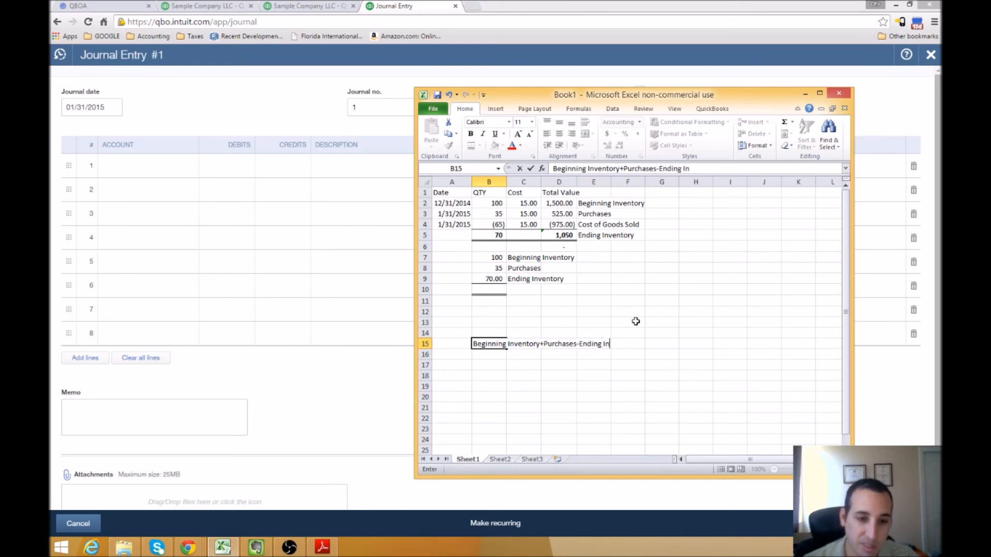
type("tory")
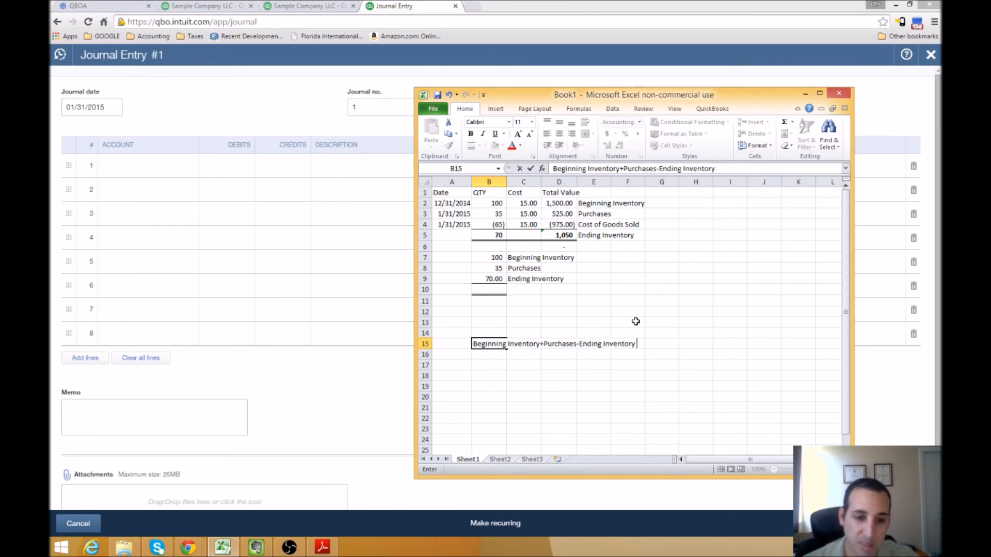
type("=Cost of Goof")
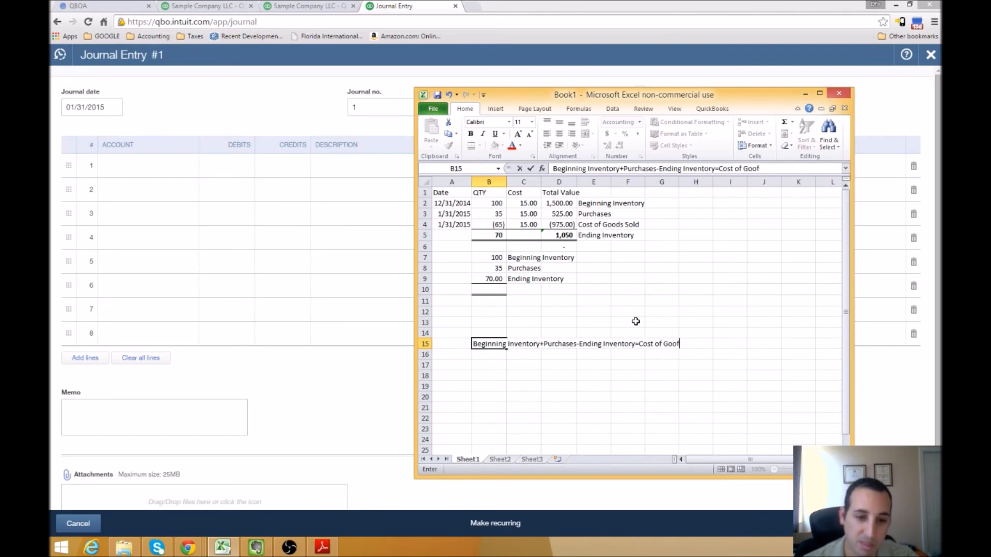
key("BackSpace")
type("ds")
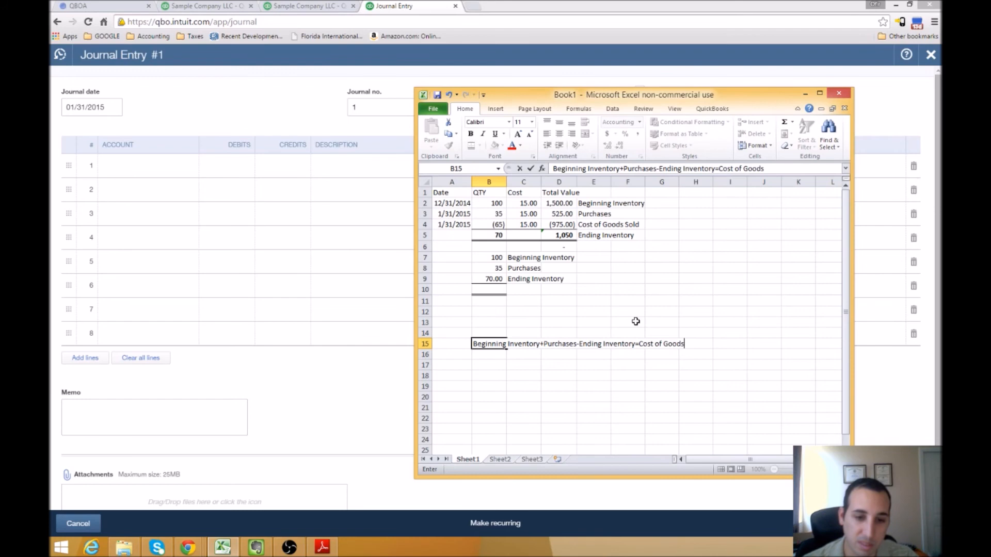
type(" Sold")
key("Return")
Step: Make the Ending Inventory quantity in B9 negative, as -70
left_click(492, 280)
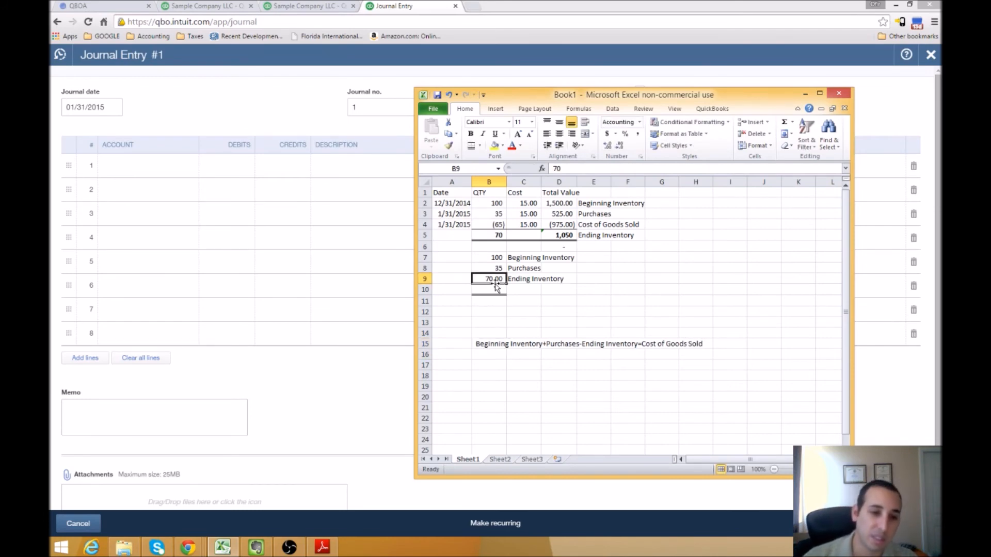
left_click(553, 170)
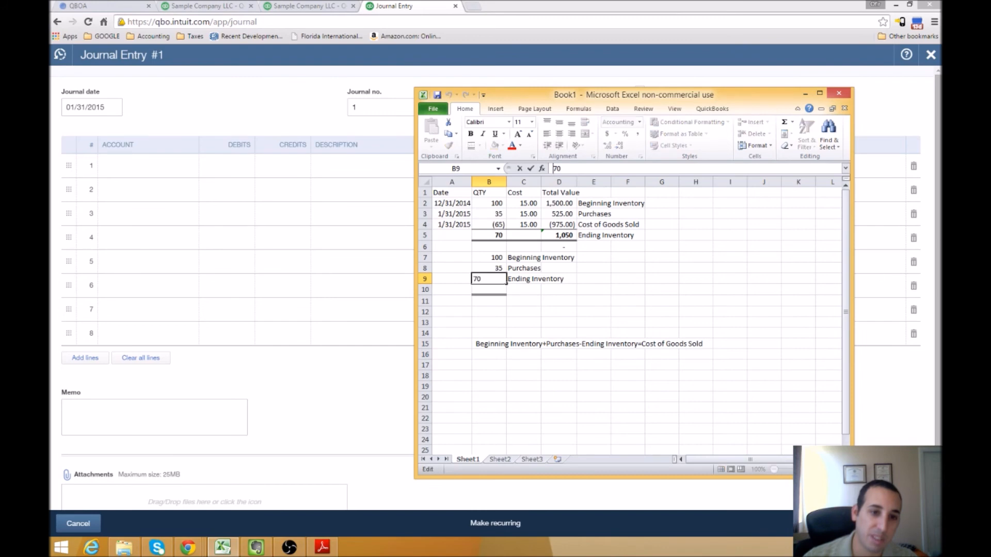
type("-")
key("Return")
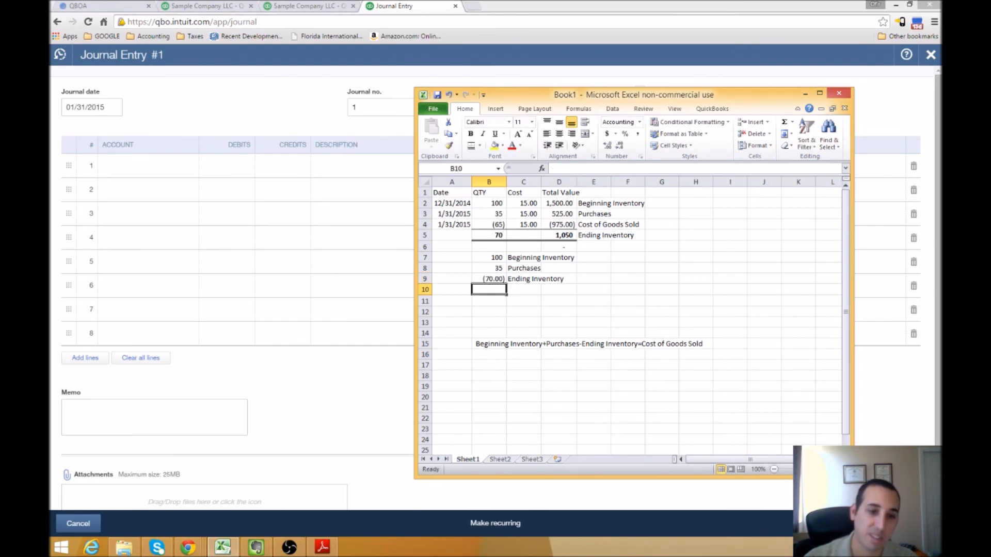
left_click(607, 344)
left_click(499, 290)
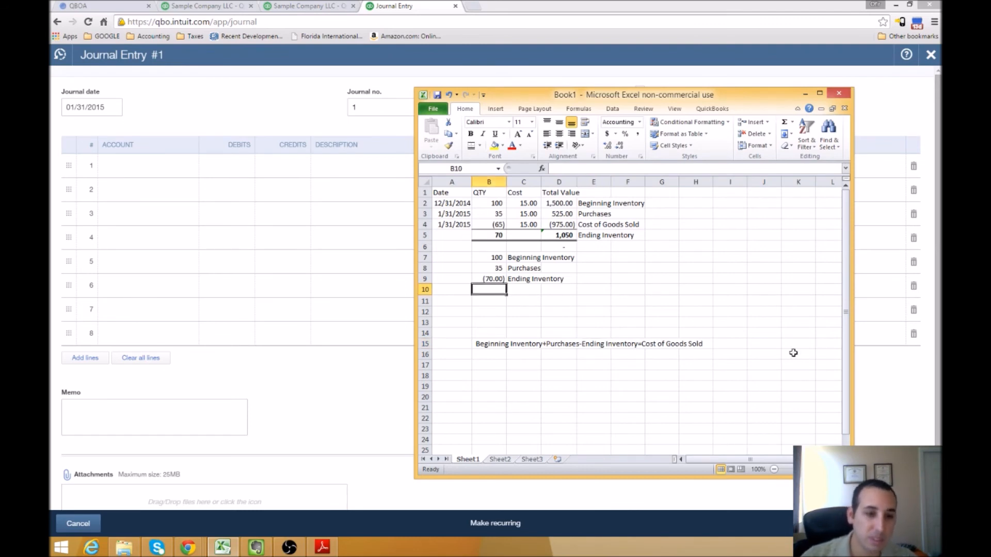
Step: Set the Ending Inventory quantity in B9 to 70
left_click(488, 279)
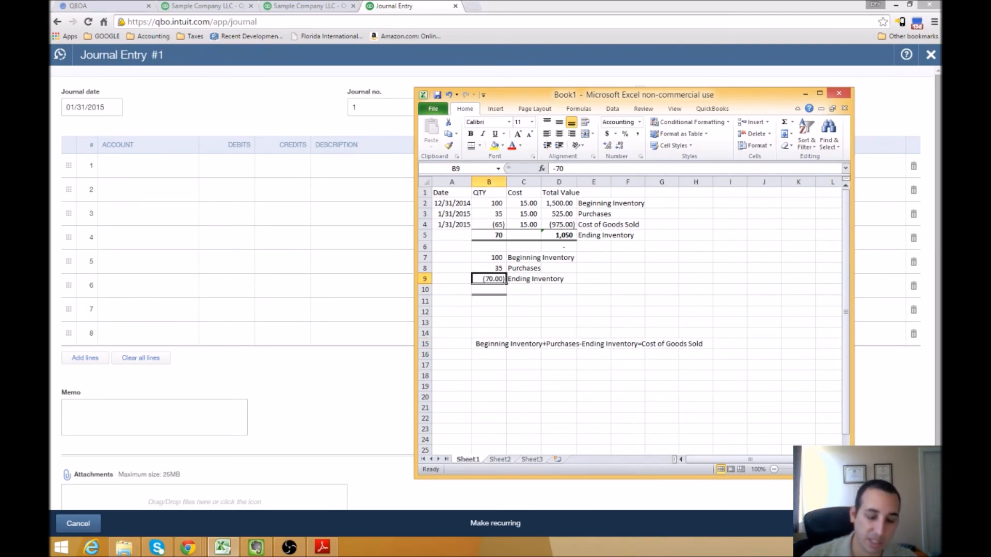
type("70")
key("Return")
left_click(685, 292)
Step: Calculate the quantity sold in B10 with the formula =B7+B8-B9
left_click(502, 288)
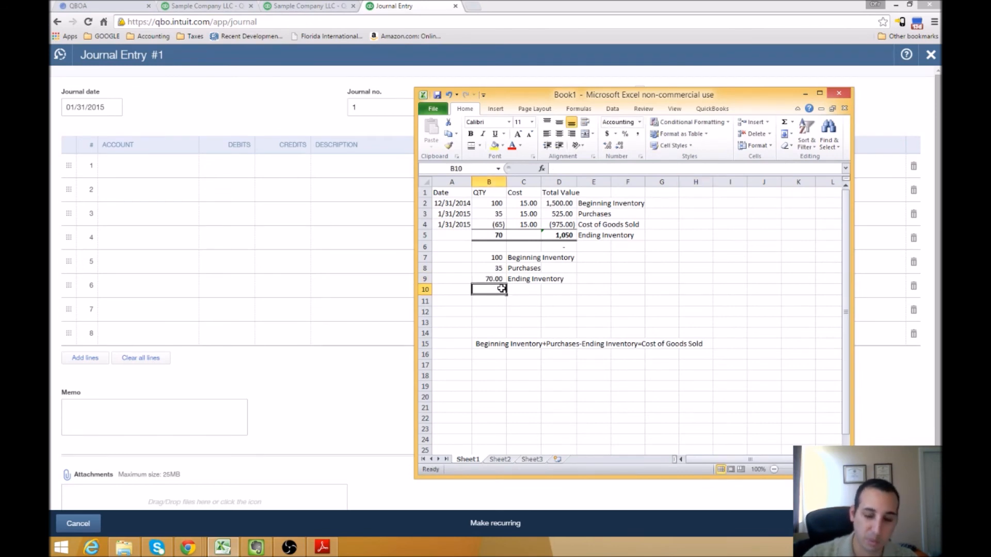
type("=")
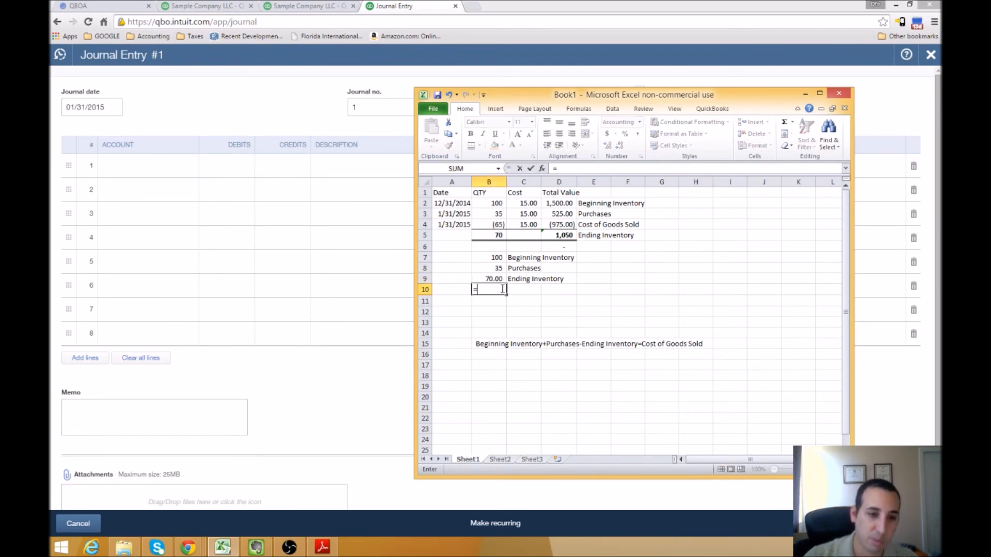
left_click(499, 260)
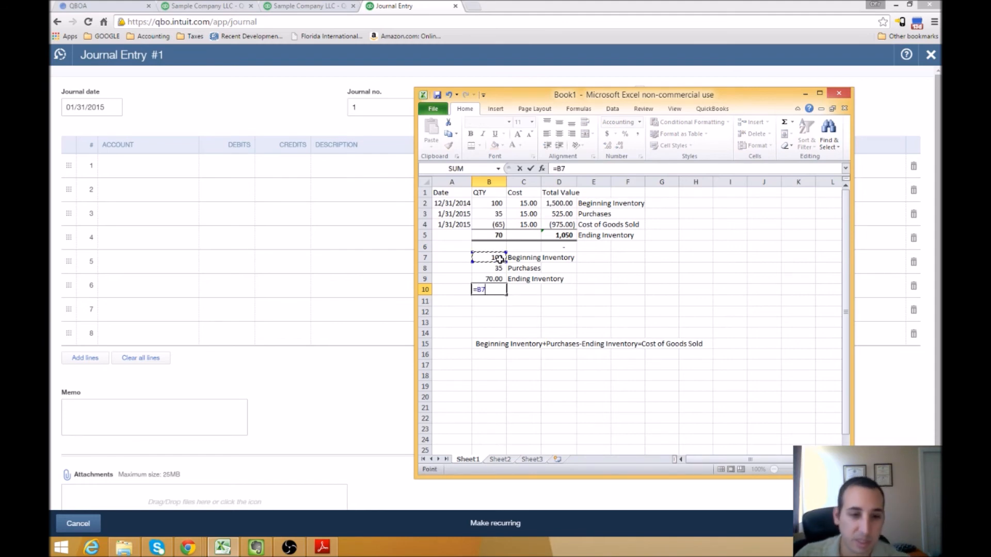
left_click(495, 268)
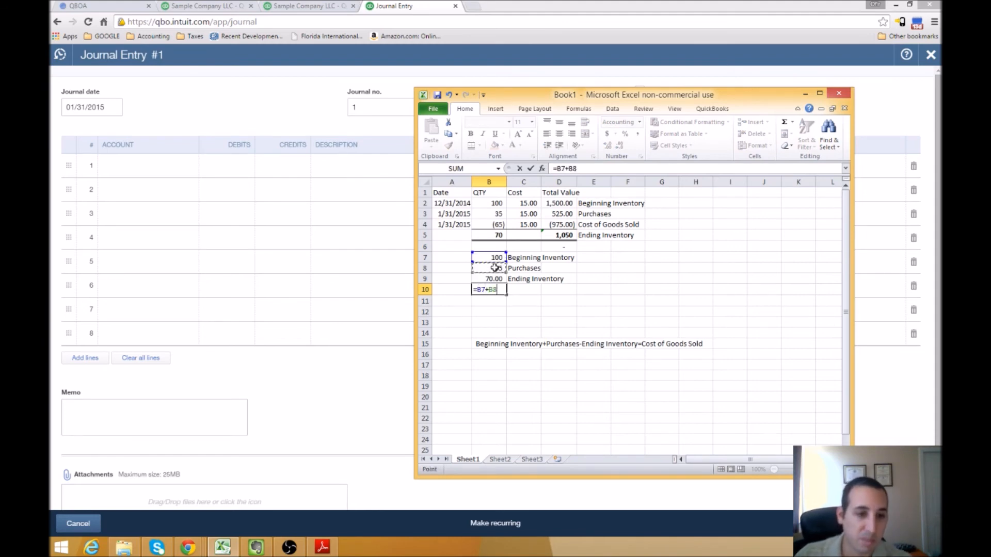
type("-")
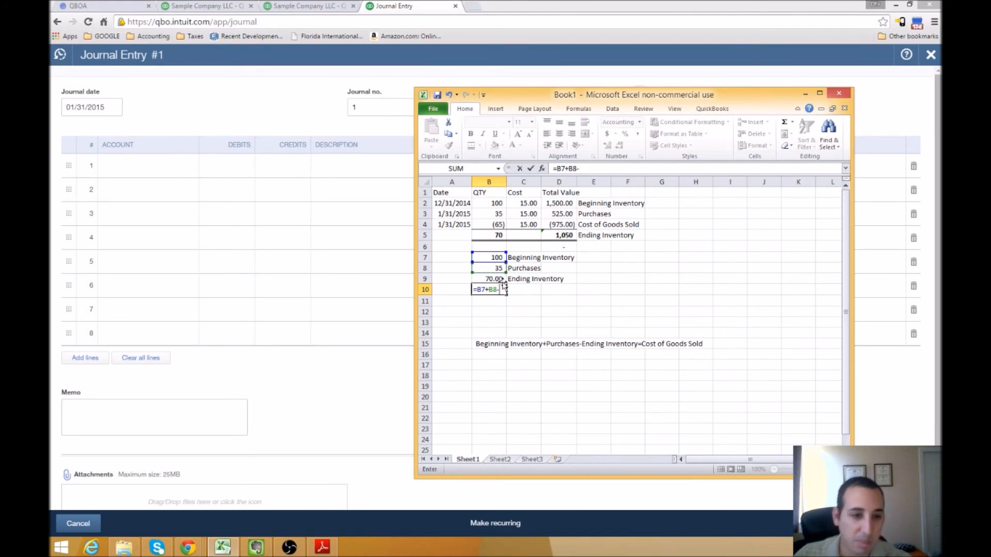
left_click(498, 279)
key("Return")
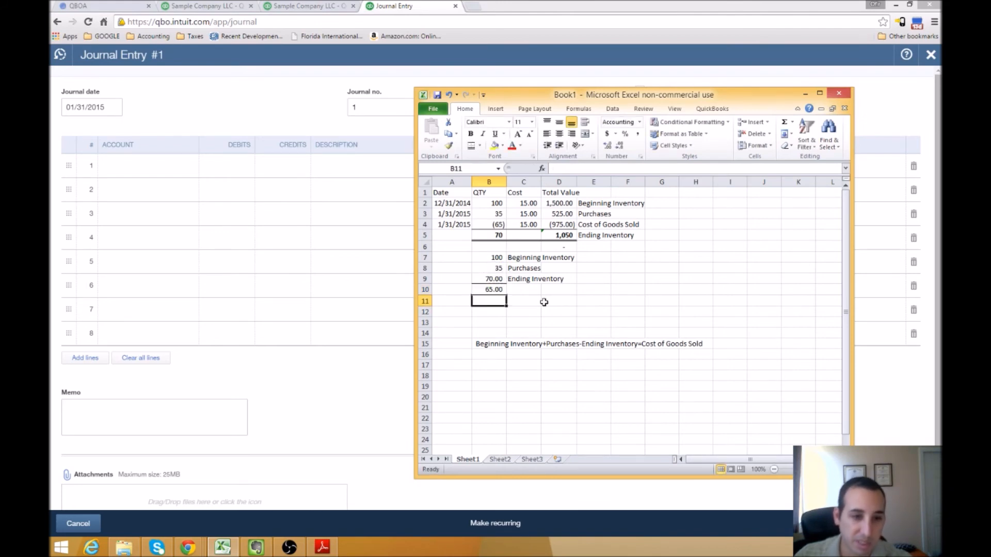
left_click(496, 291)
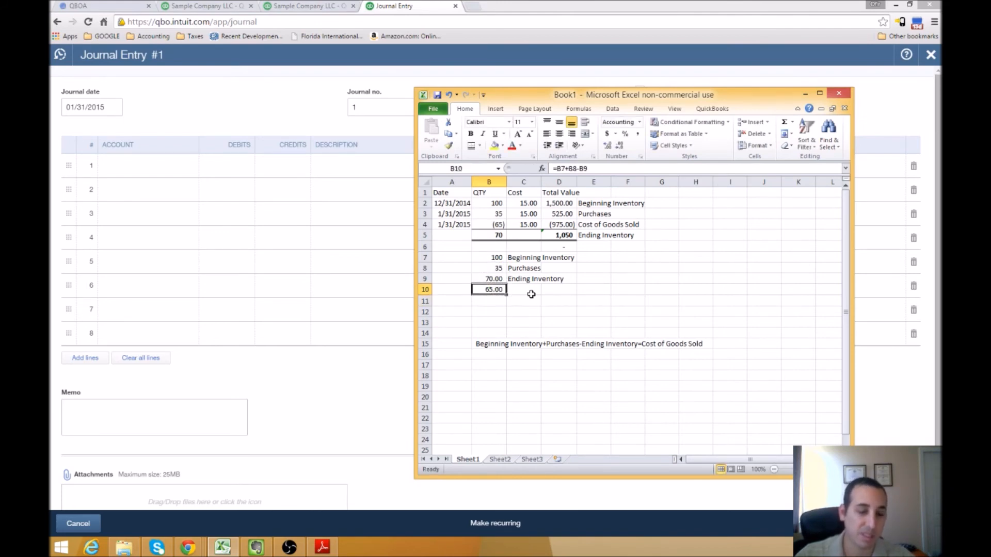
left_click(530, 293)
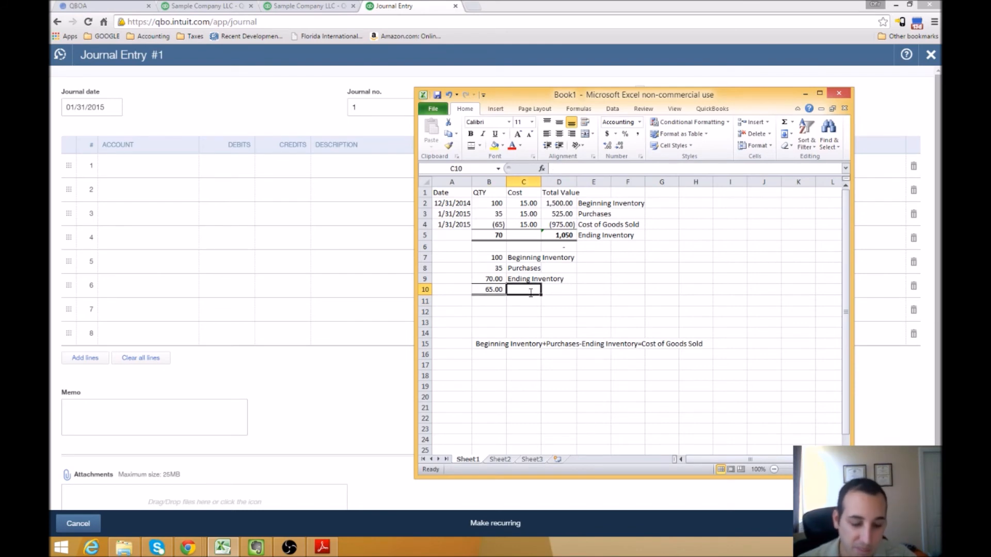
type("Cos")
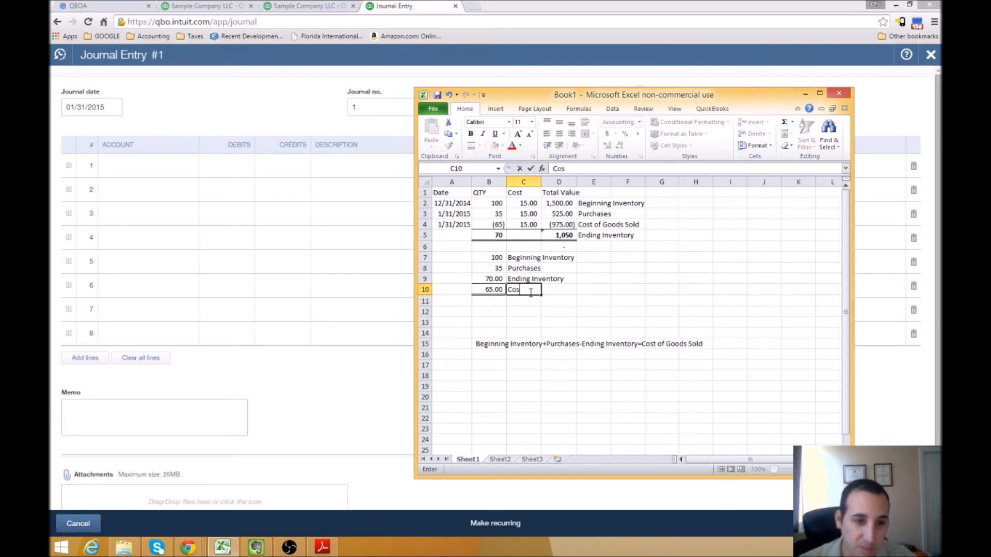
key("BackSpace")
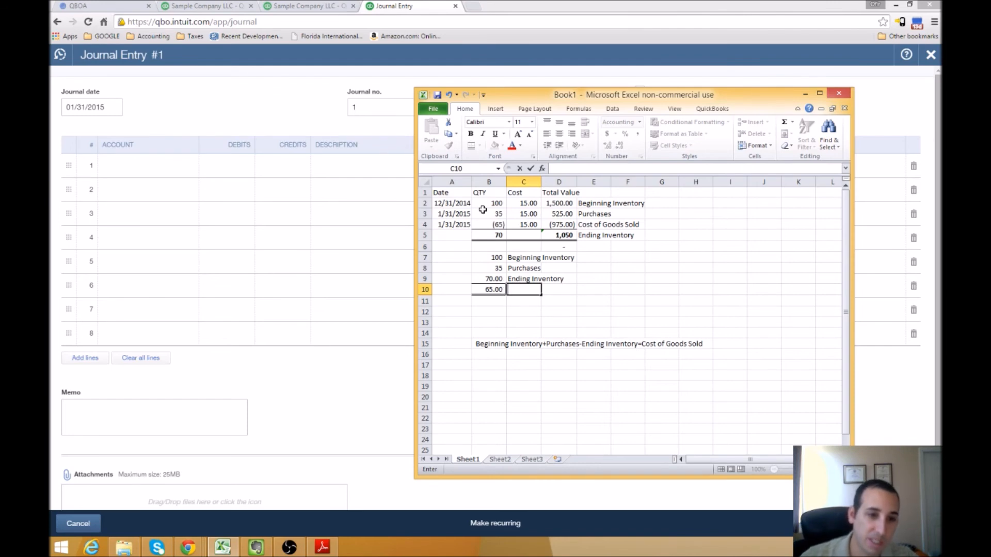
left_click(551, 291)
Step: Enter the unit cost 15 in C10, beside the calculated quantity sold
left_click(528, 289)
type("15")
key("Tab")
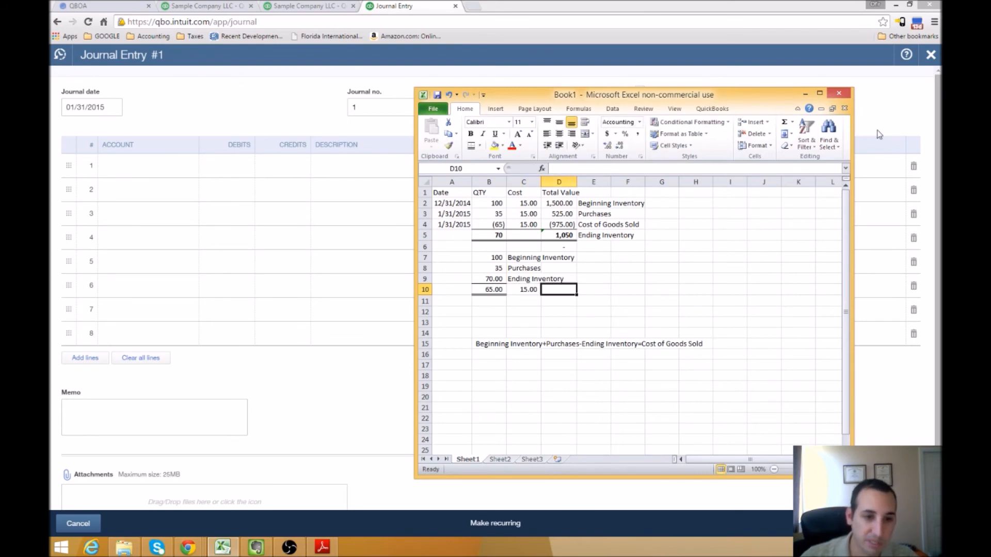
type("Tota")
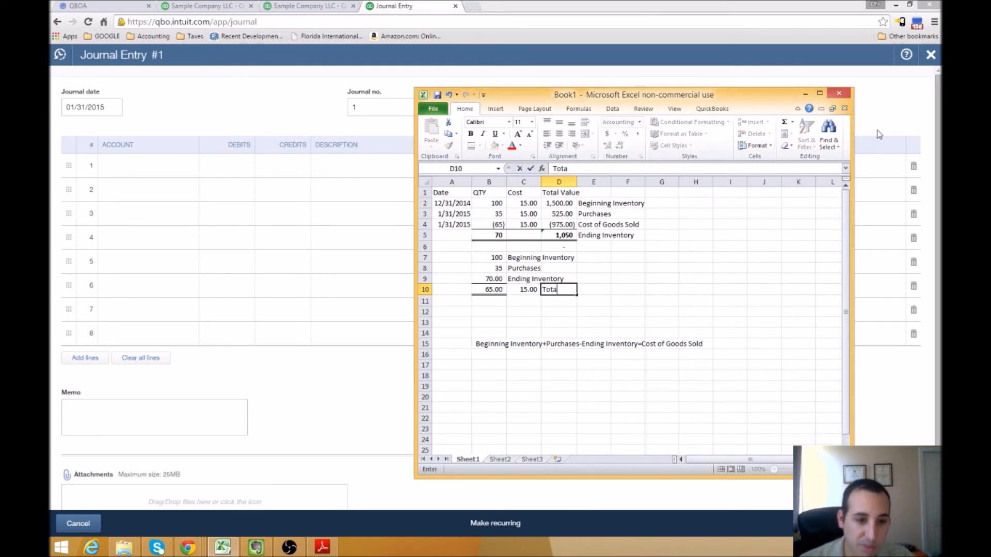
key("BackSpace")
key("BackSpace")
key("BackSpace")
key("BackSpace")
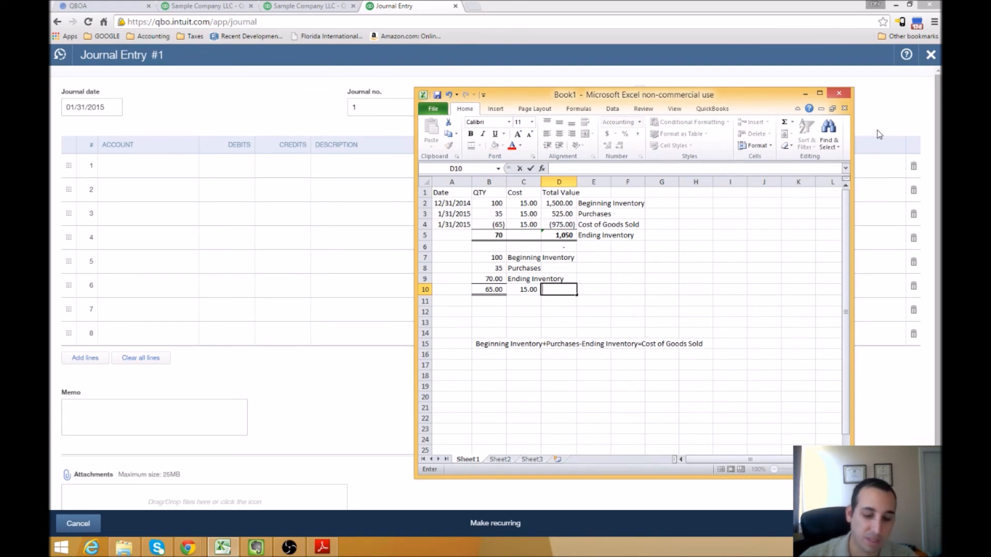
key("Escape")
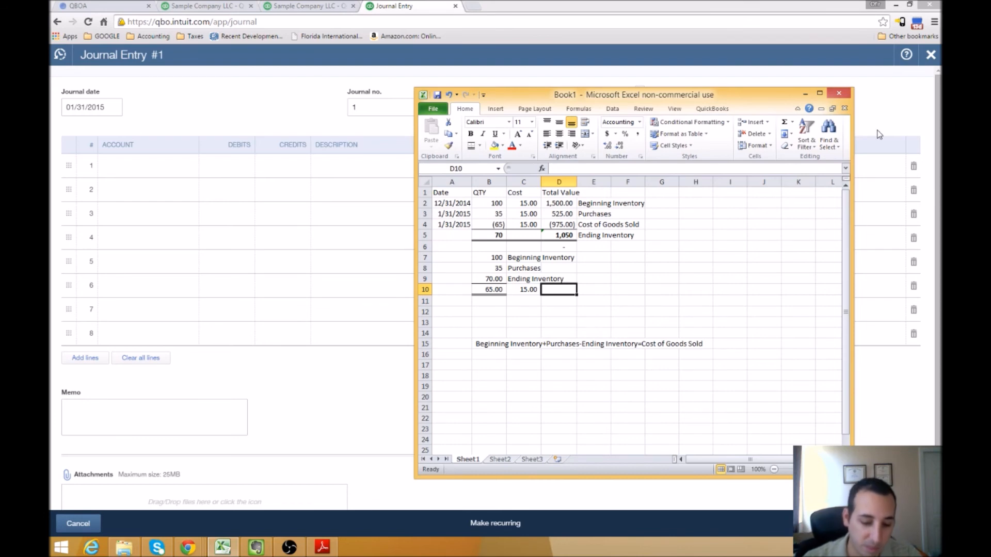
Step: Insert the formula =SUM(B10:C10) in D10, beside the unit cost
key("alt+equal")
key("Return")
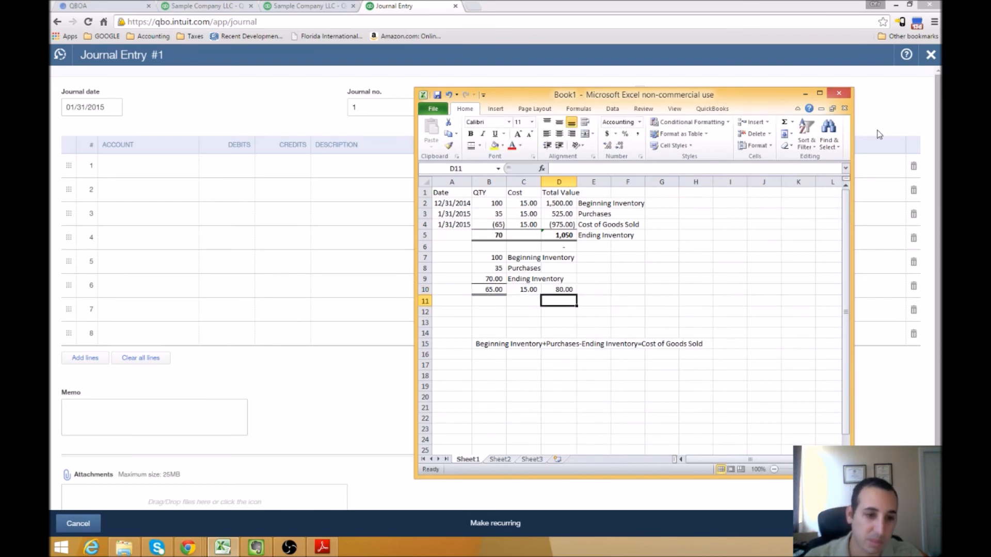
left_click(558, 290)
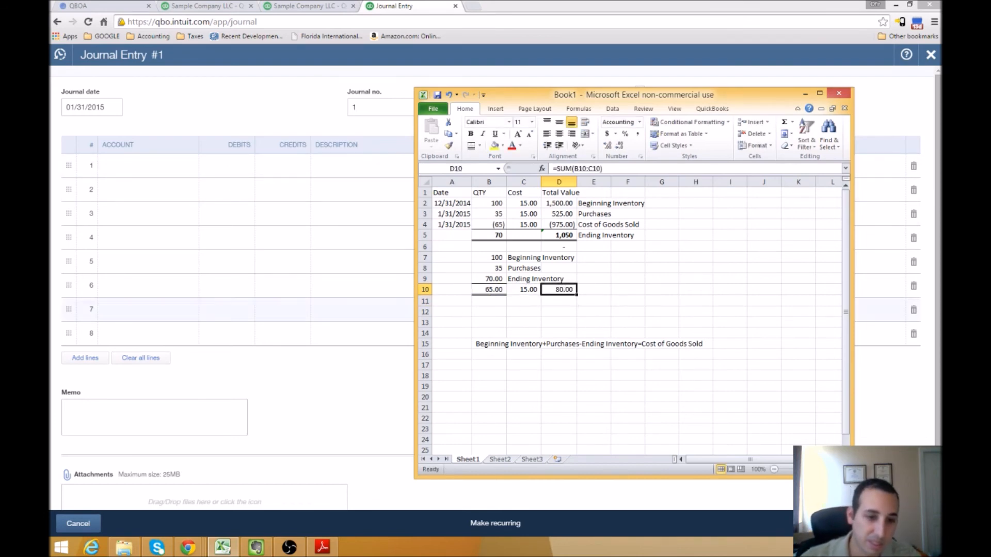
Step: Replace the formula in D10 with =B10*C10 to multiply the quantity sold by the unit cost
type("=")
key("Left")
key("Left")
key("Left")
key("Right")
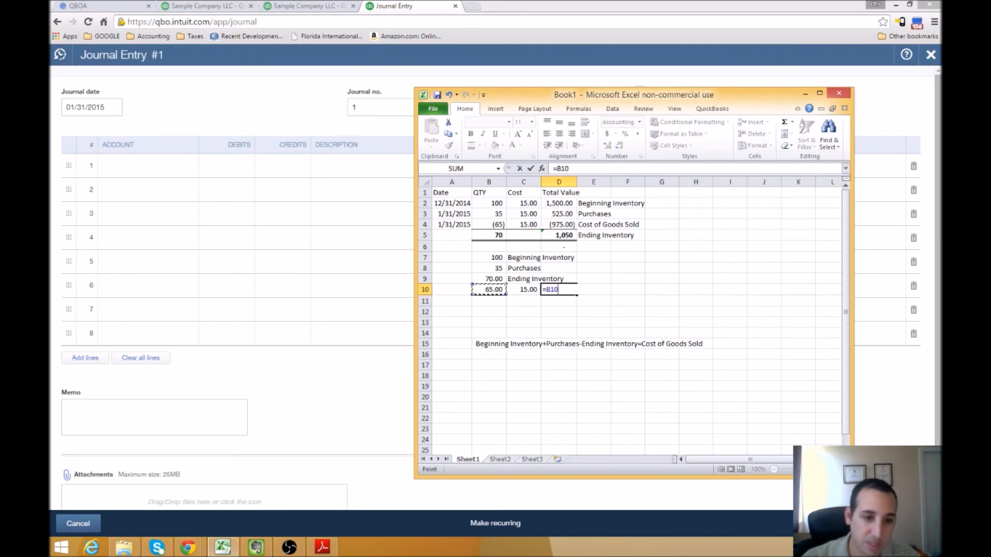
type("*")
key("Left")
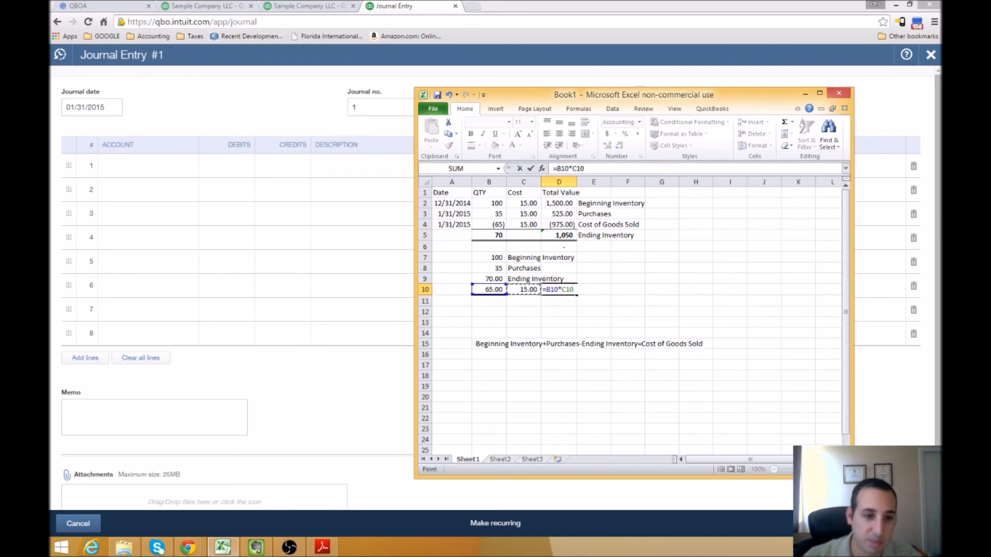
key("Return")
key("Up")
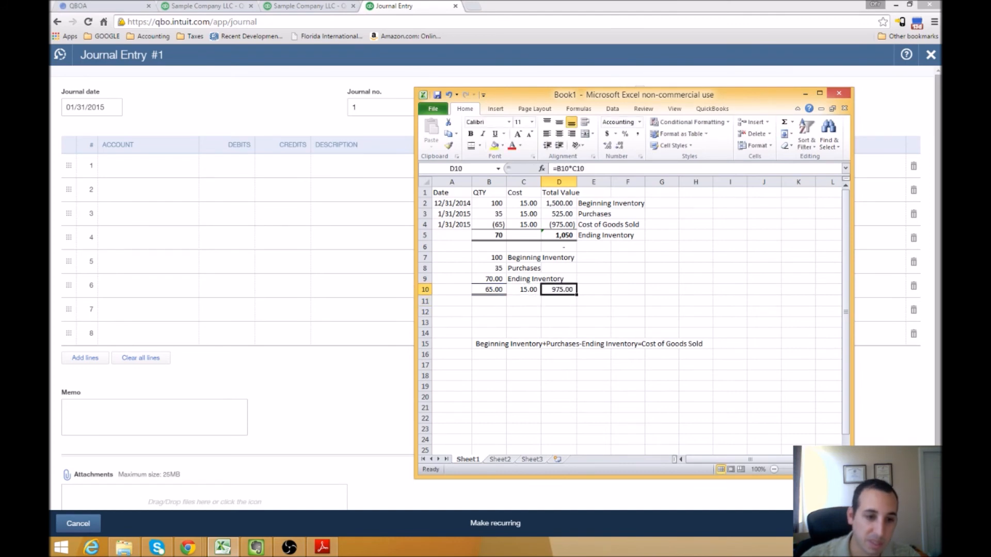
Step: Label the calculated total with Cost of Goods Sold in E10
left_click(566, 302)
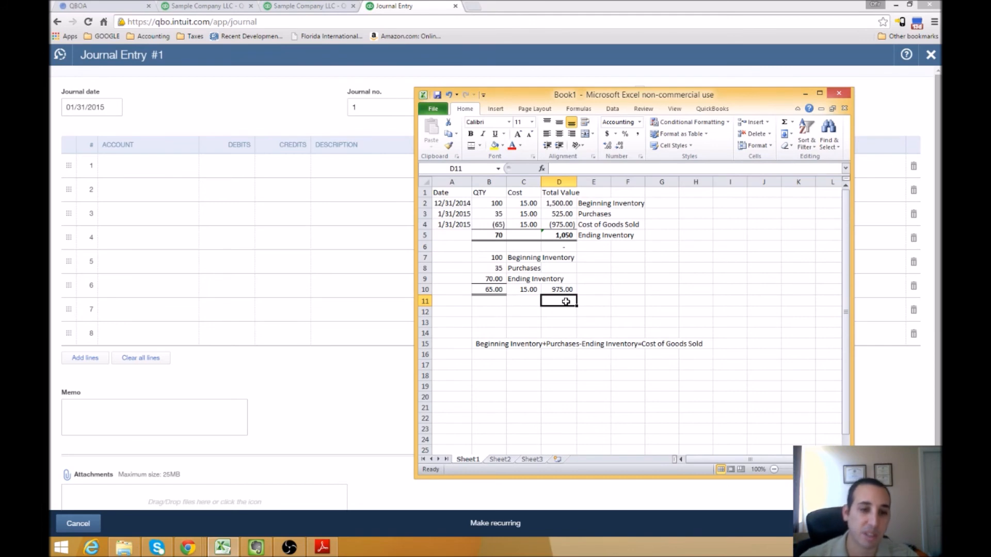
left_click(638, 319)
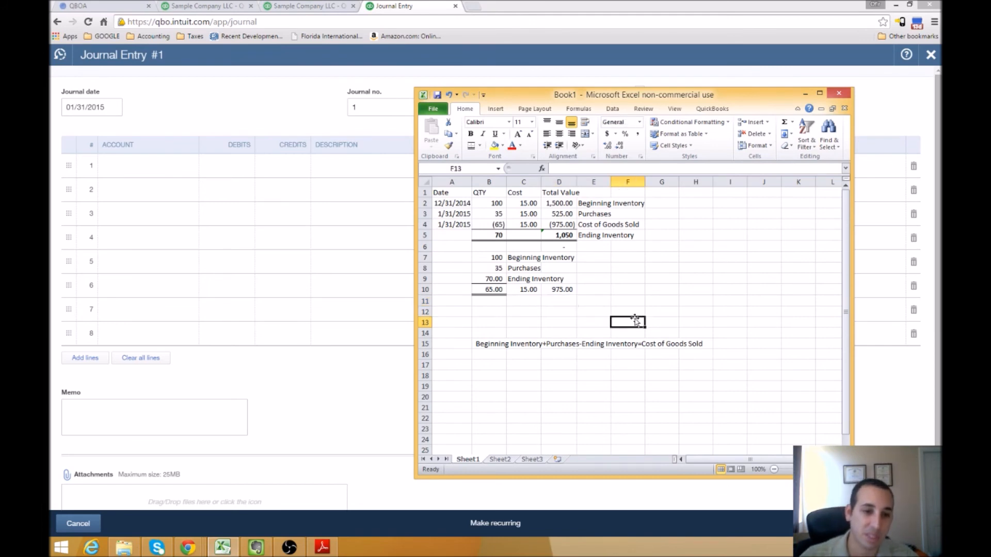
left_click(599, 289)
type("Cos")
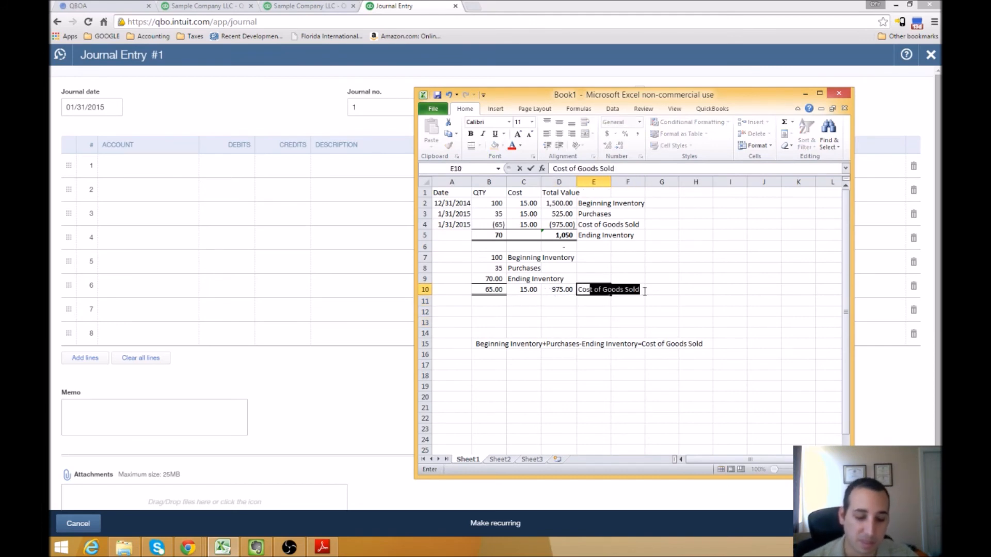
type("t")
left_click(644, 290)
left_click(588, 329)
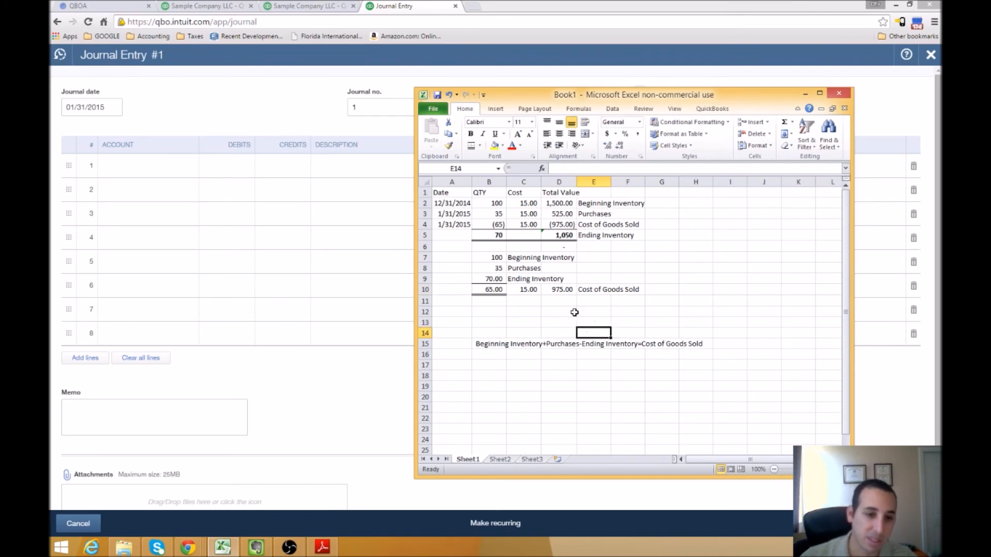
Step: Switch to QuickBooks Online, close the blank journal entry and start a new one
left_click(557, 290)
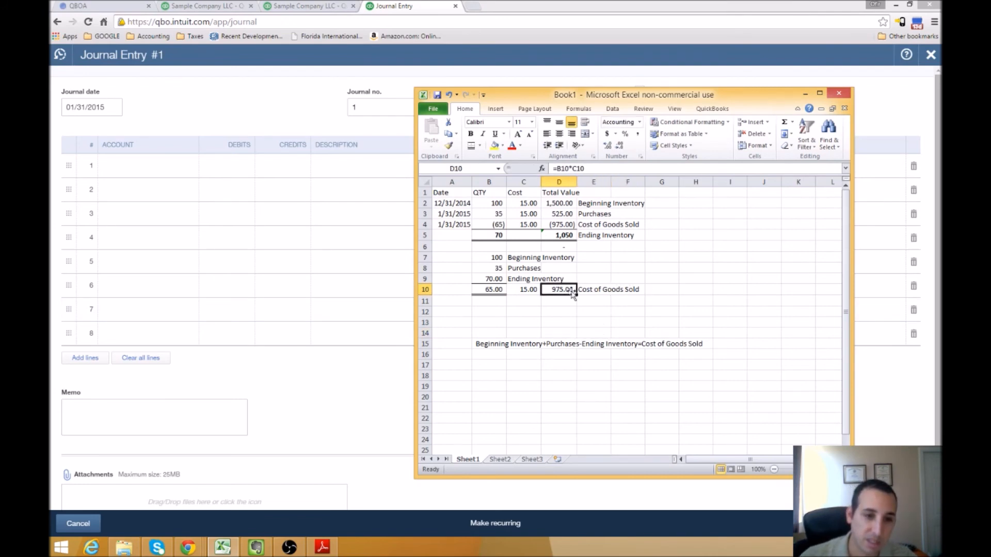
left_click(805, 95)
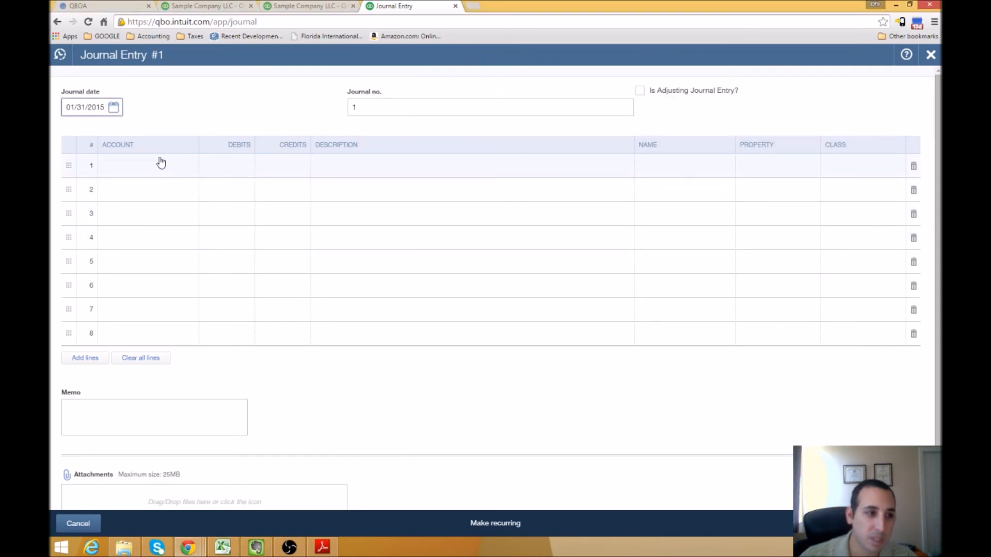
left_click(135, 173)
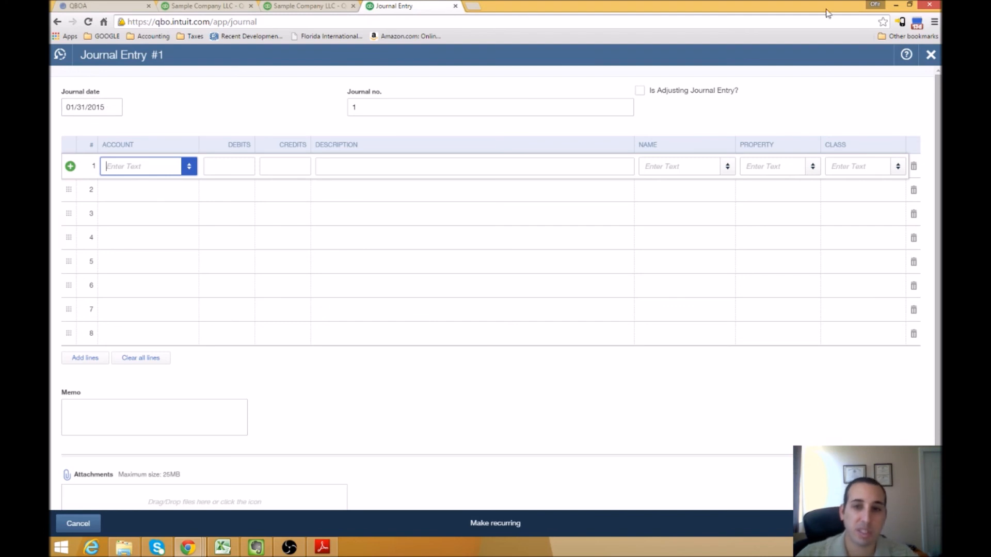
left_click(931, 55)
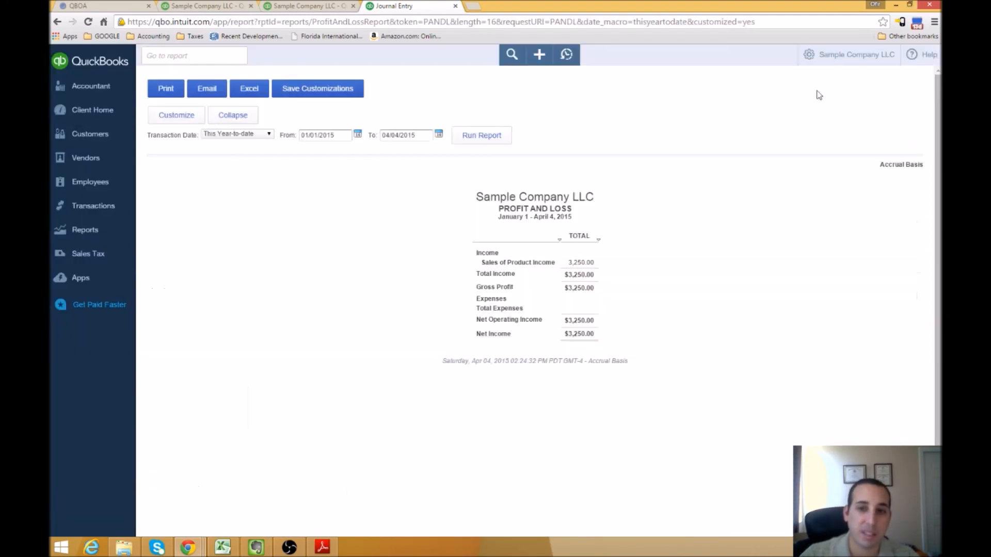
left_click(543, 61)
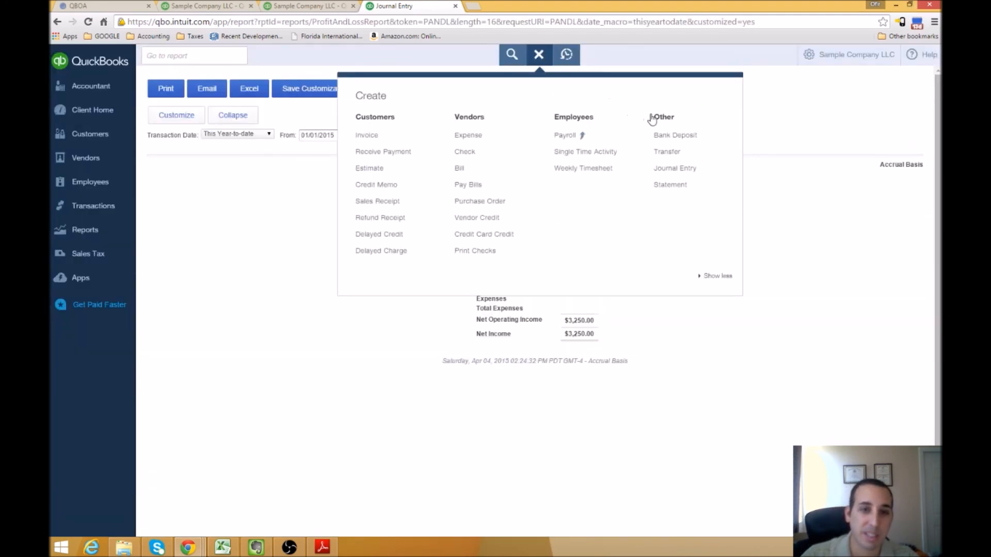
left_click(681, 170)
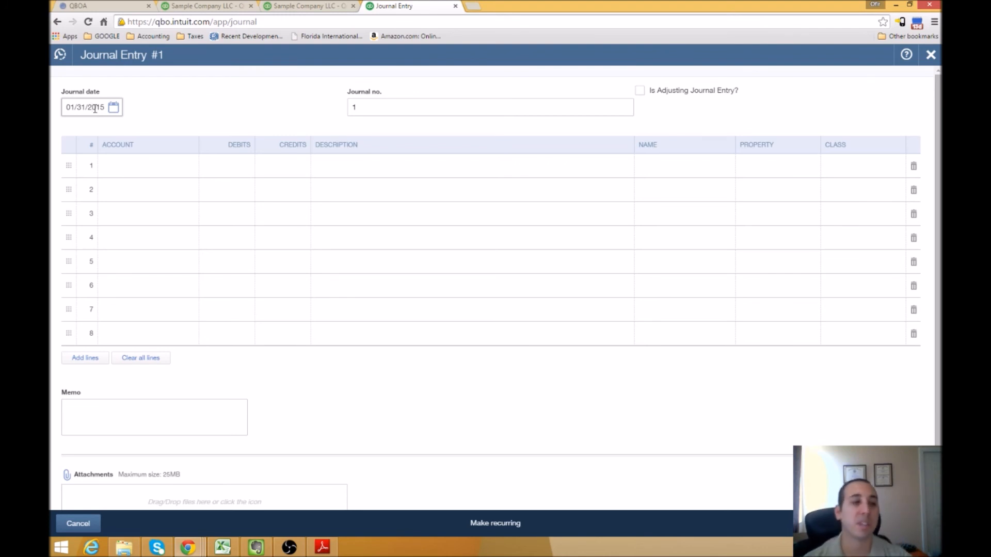
Step: Debit the Cost of Goods Sold account 975.00 on line 1 of the journal entry, using the worksheet's calculated total
left_click(164, 164)
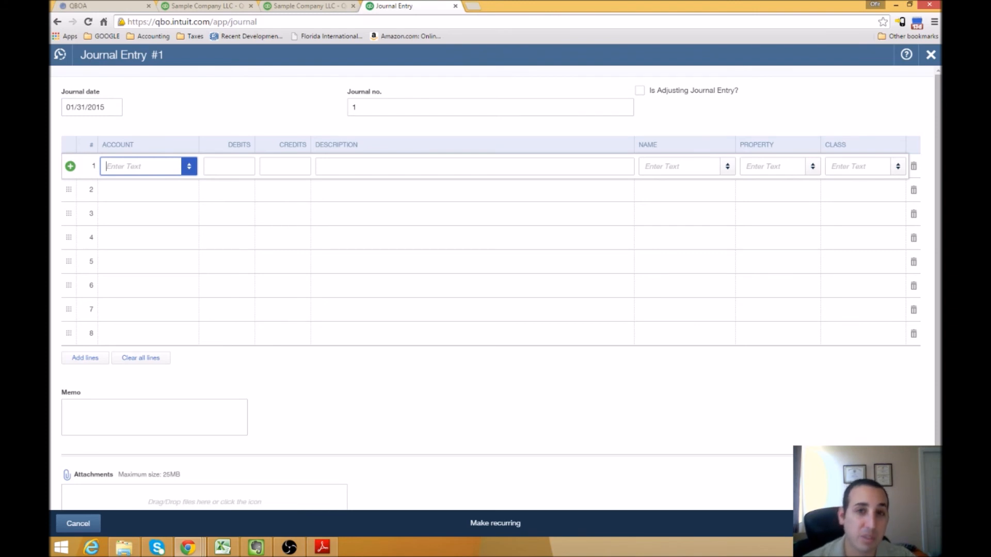
type("c")
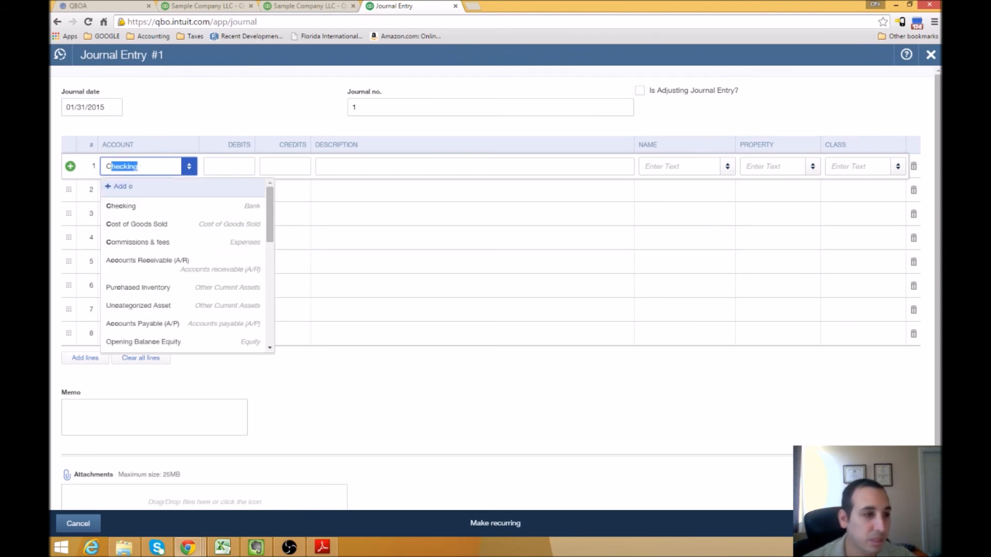
type("os")
key("Tab")
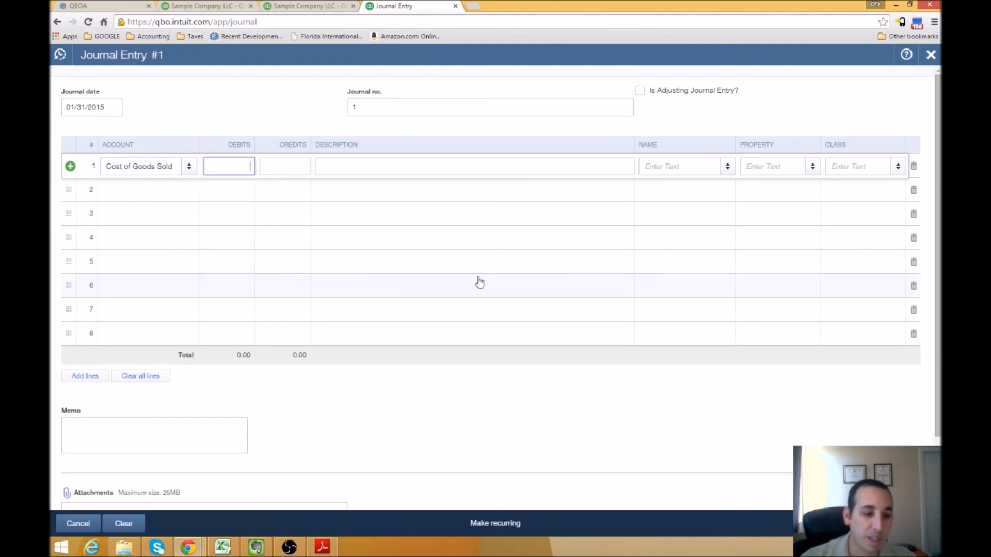
left_click(232, 546)
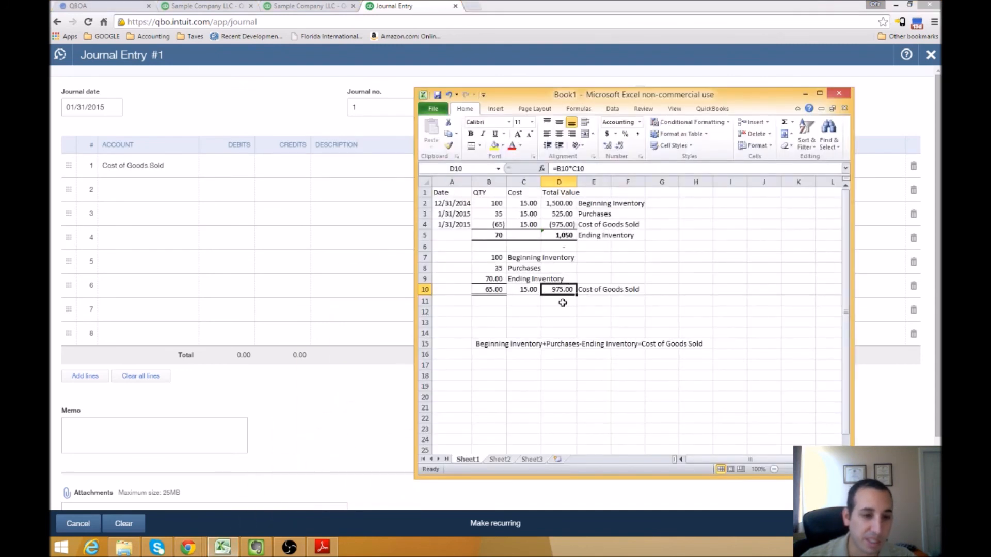
left_click(243, 169)
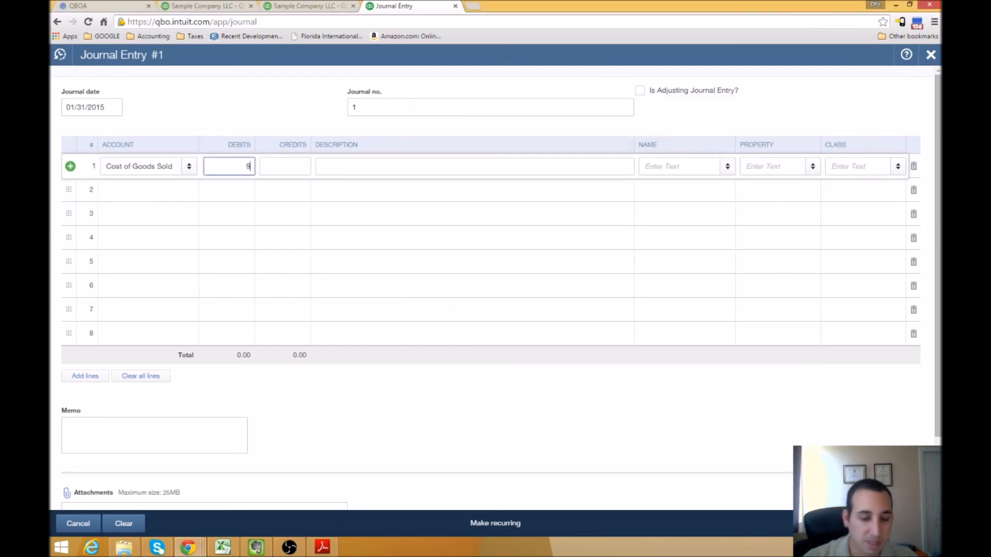
key("Tab")
key("Tab")
key("Tab")
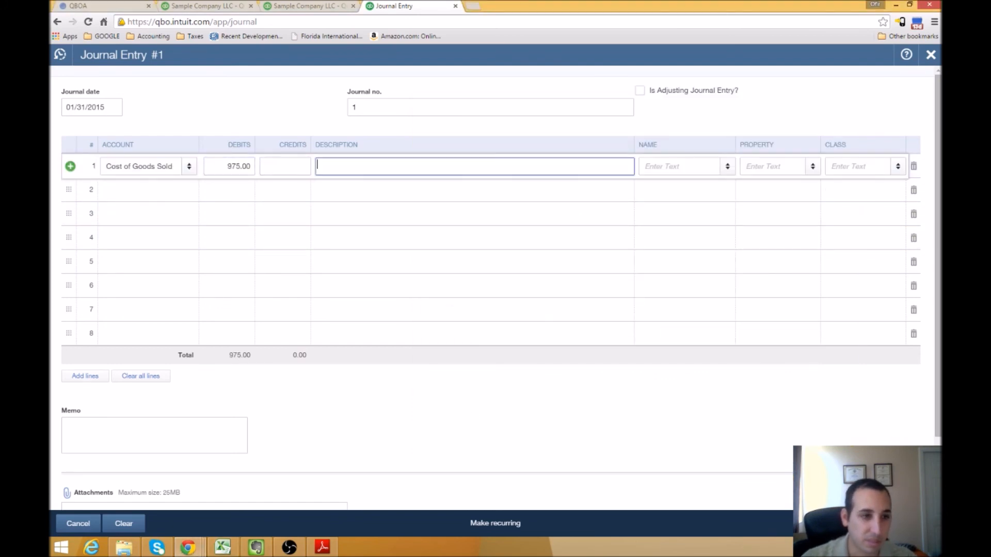
key("Tab")
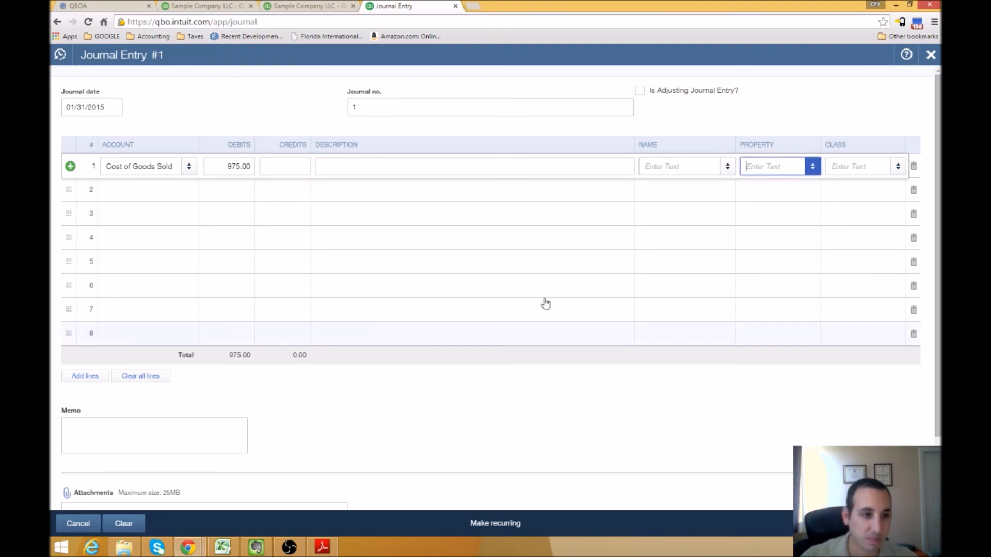
Step: Enter the description Periodic Inventory COGS Adj for the Cost of Goods Sold line
left_click(419, 167)
type("Periodic Inventory COGS A")
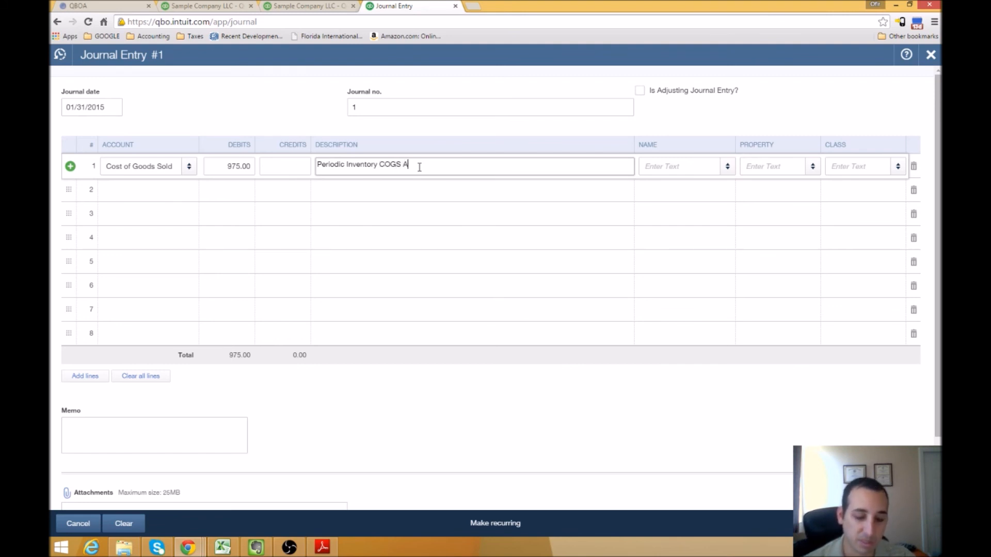
key("Tab")
key("Tab")
key("Tab")
key("Tab")
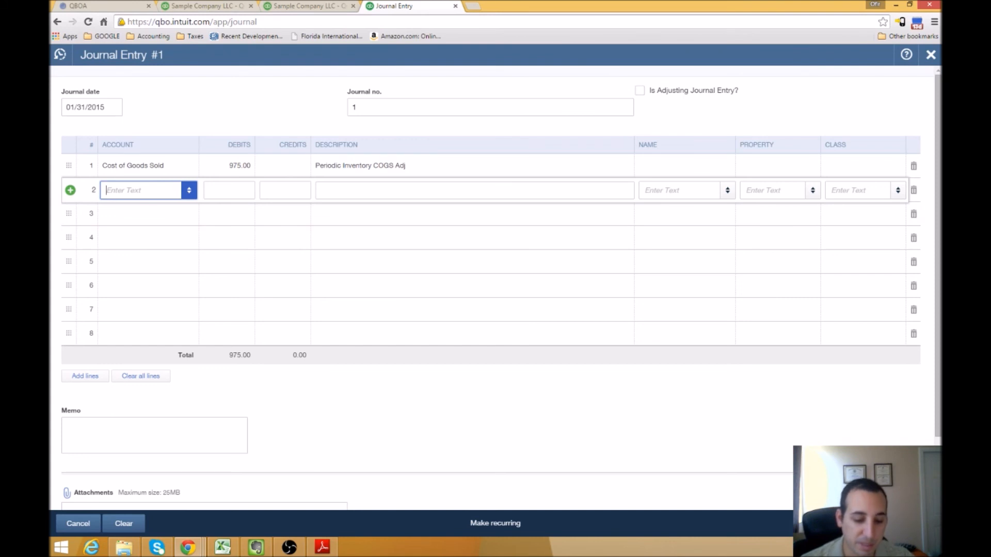
Step: Credit the Purchased Inventory account 975.00 on line 2, and save and close the journal entry
type("Purchased Inventory")
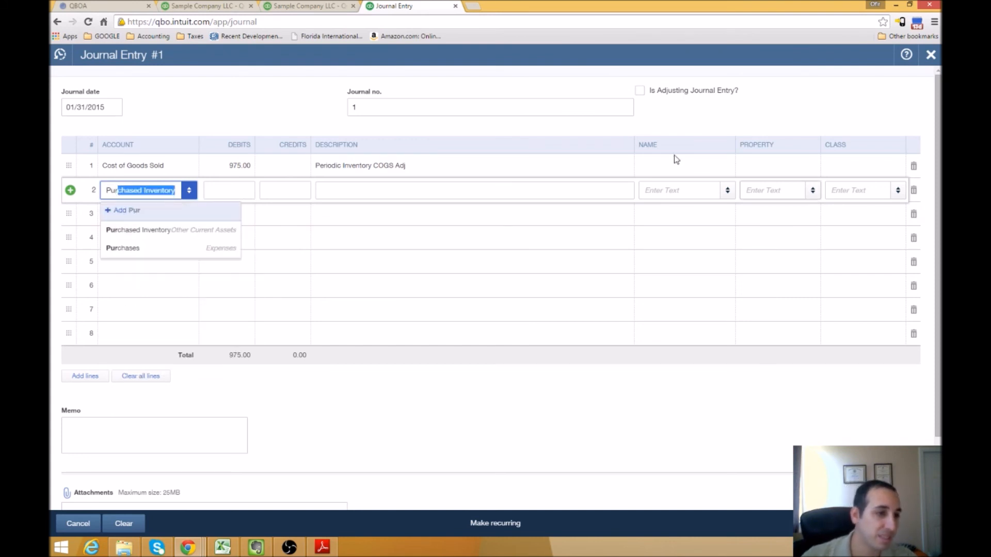
left_click(128, 230)
key("Tab")
key("Tab")
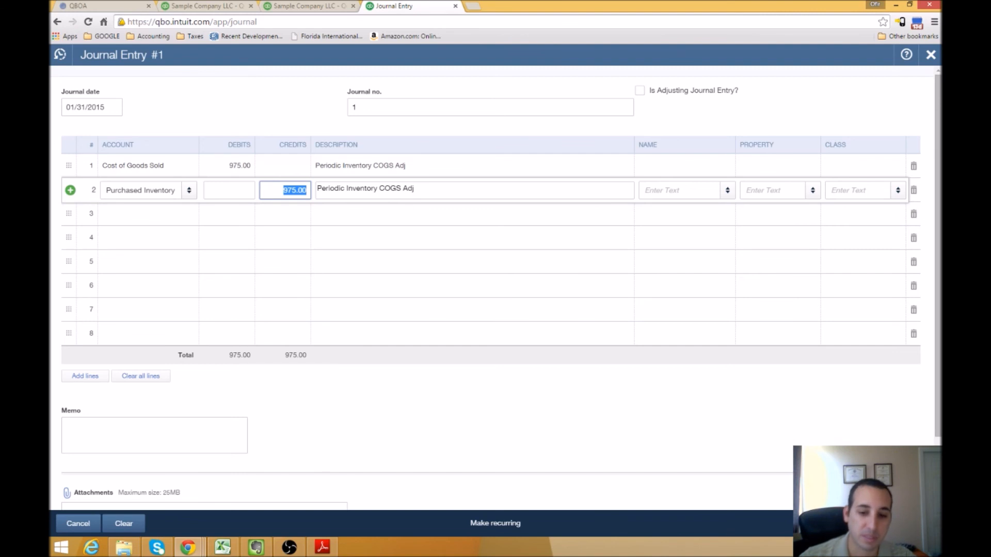
left_click(892, 523)
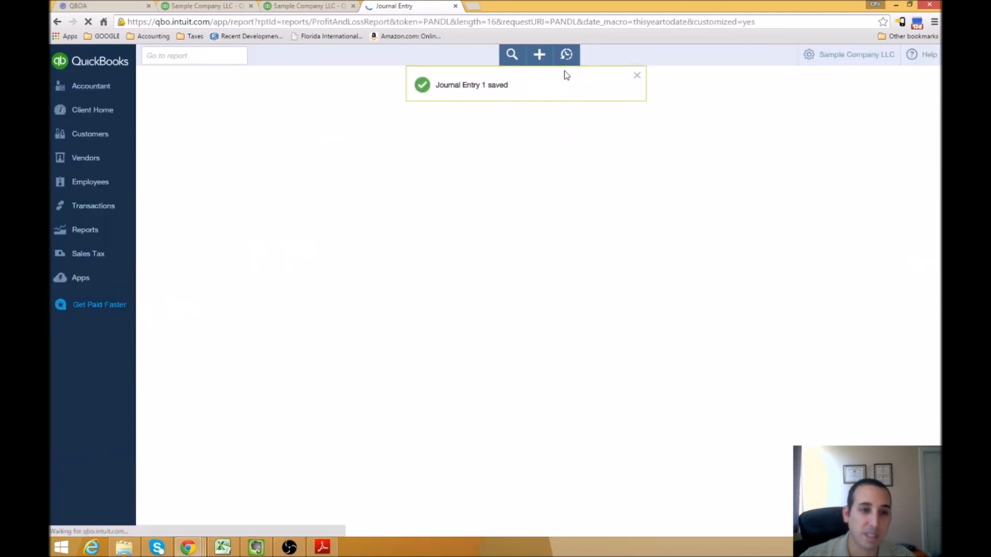
Step: Open Journal Entry No.1 from the recent journal entries to review its lines, and close it
left_click(546, 61)
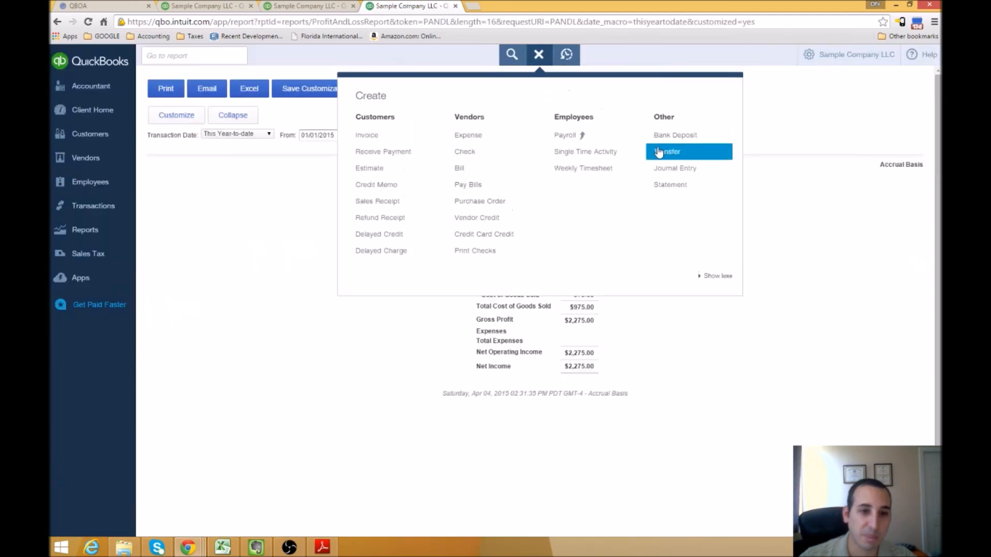
left_click(674, 167)
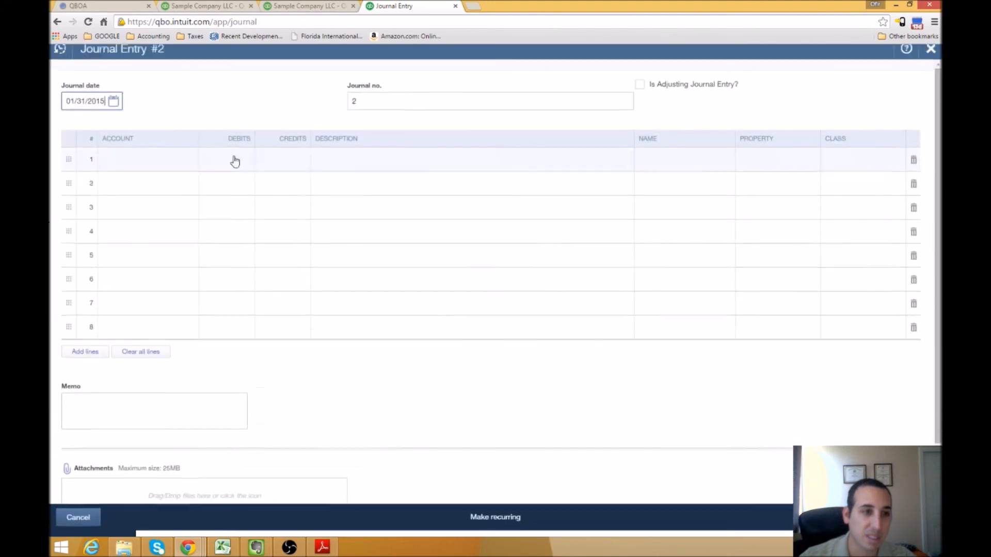
left_click(64, 60)
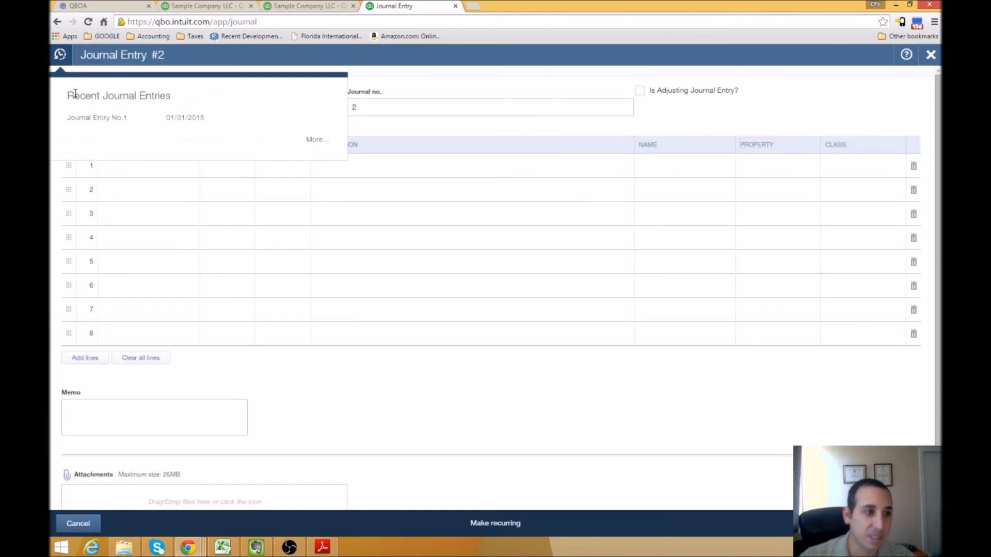
left_click(90, 123)
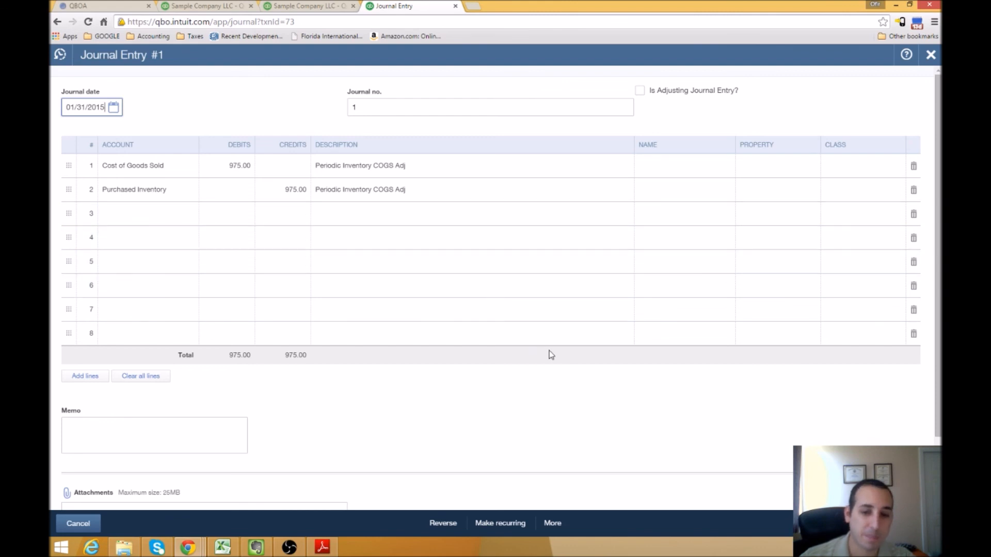
left_click(930, 55)
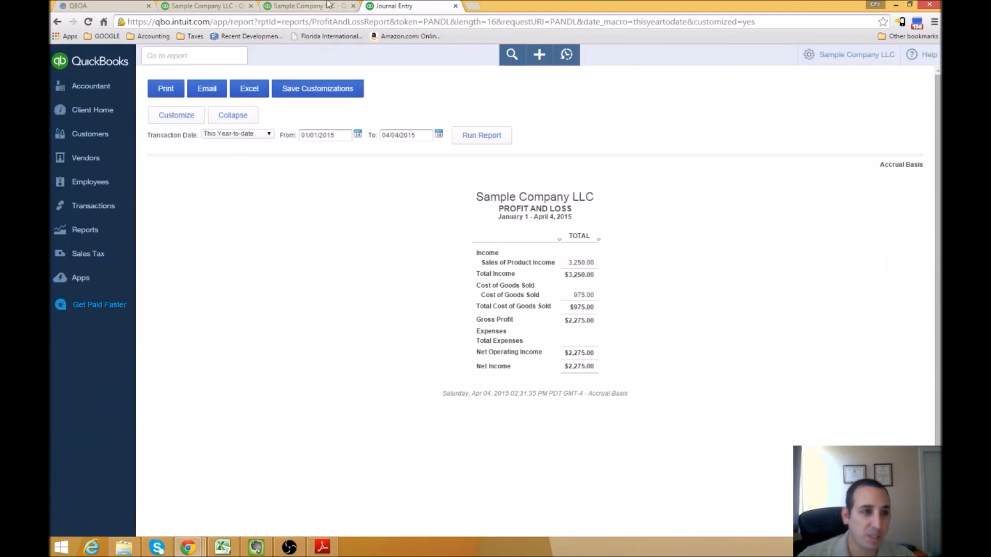
Step: Refresh the year-to-date Profit and Loss report and the Balance Sheet report to check the effect of the journal entry
left_click(309, 8)
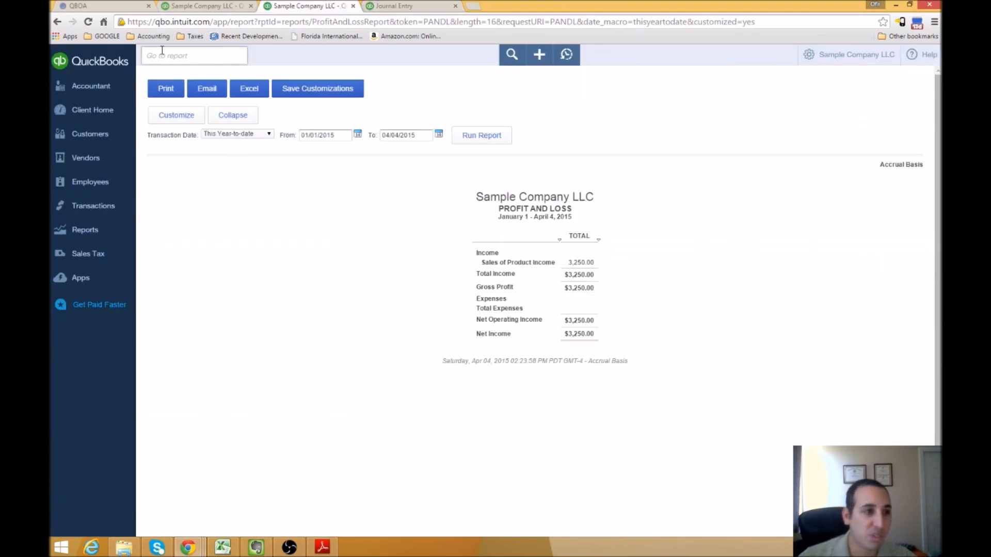
left_click(208, 6)
left_click(271, 7)
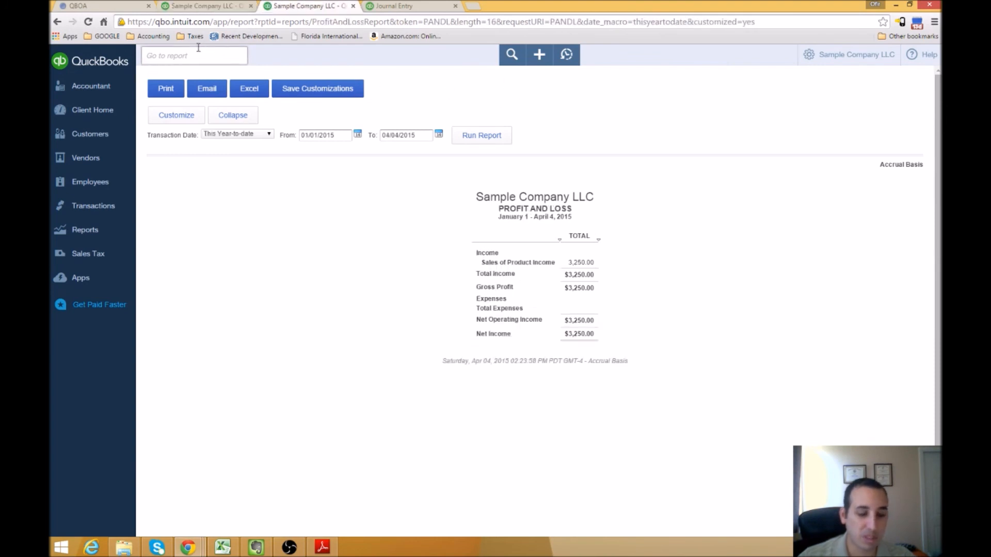
key("F5")
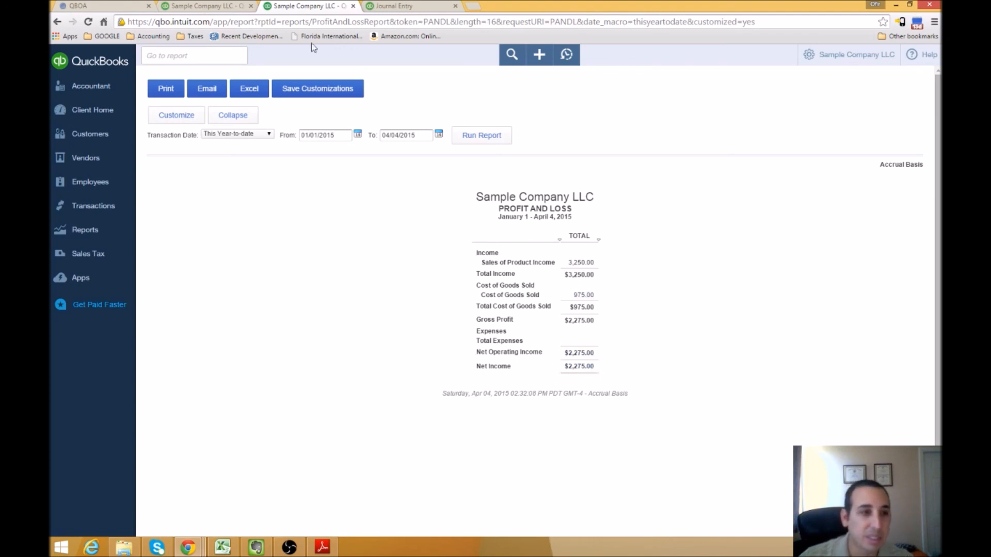
left_click(227, 7)
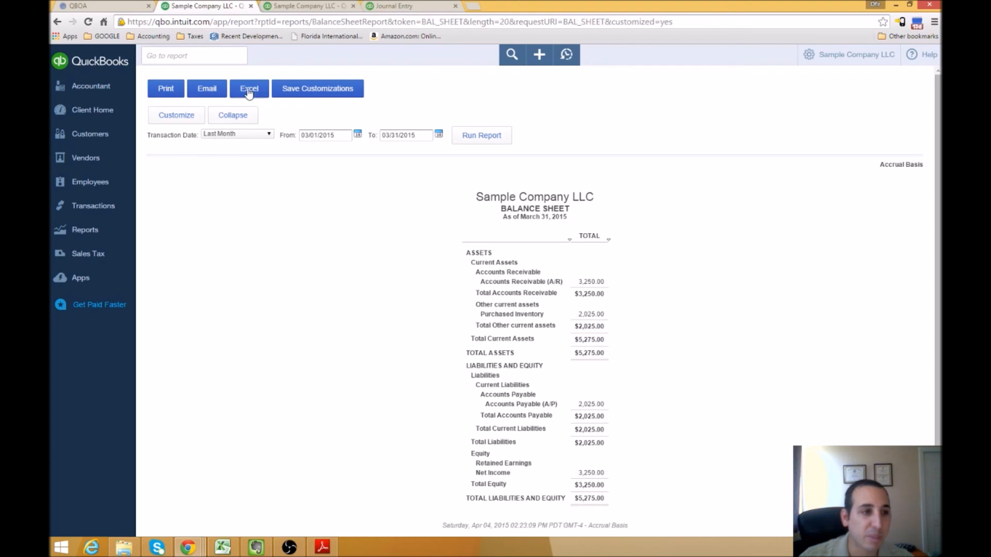
left_click(244, 122)
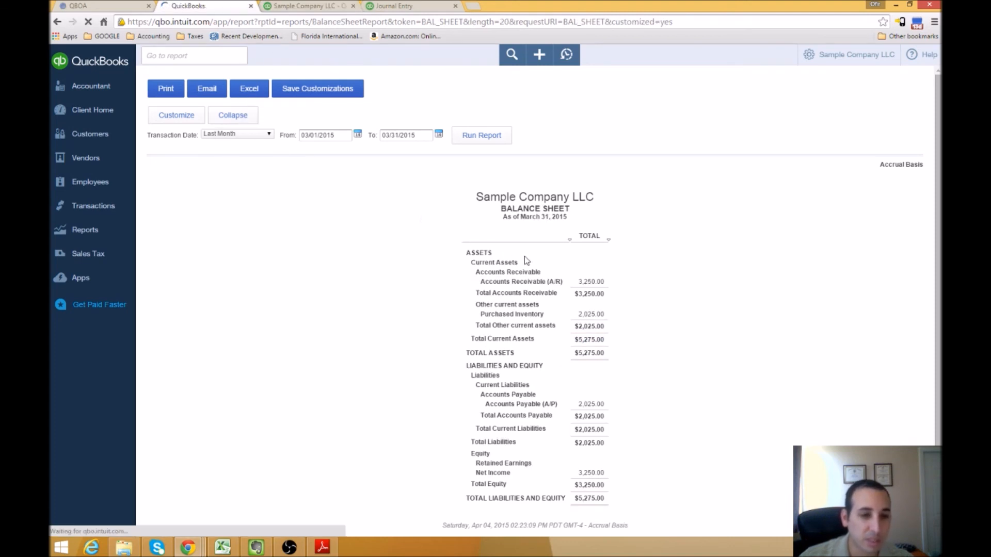